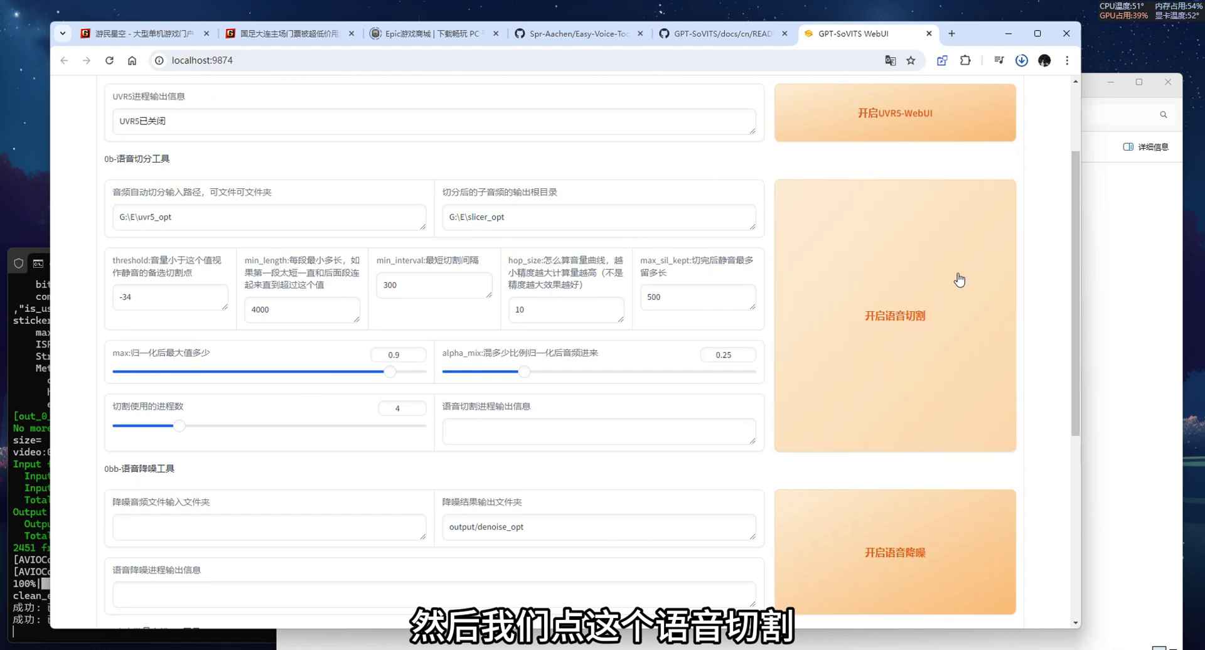
Step: Run the speech slicing on G:\E\uvr5_opt with G:\E\slicer_opt as the output folder
{"action": "left_click", "coordinate": [879, 307]}
{"action": "scroll", "coordinate": [368, 422], "scroll_direction": "down", "scroll_amount": 1}
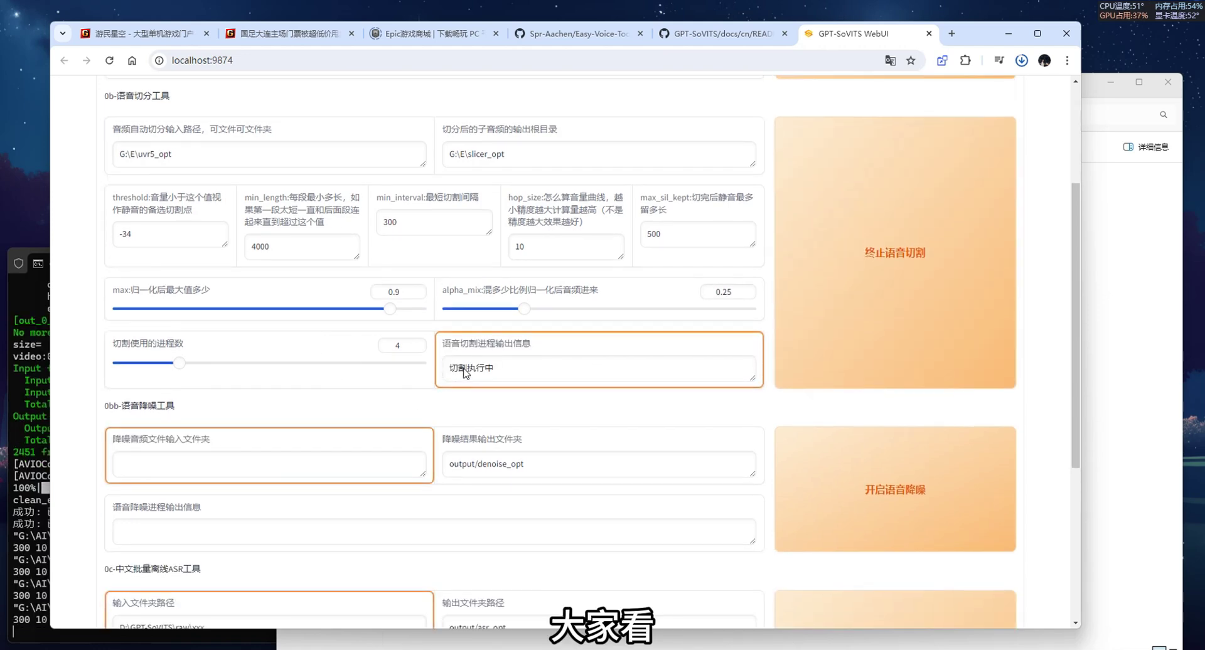
{"action": "scroll", "coordinate": [185, 347], "scroll_direction": "down", "scroll_amount": 2}
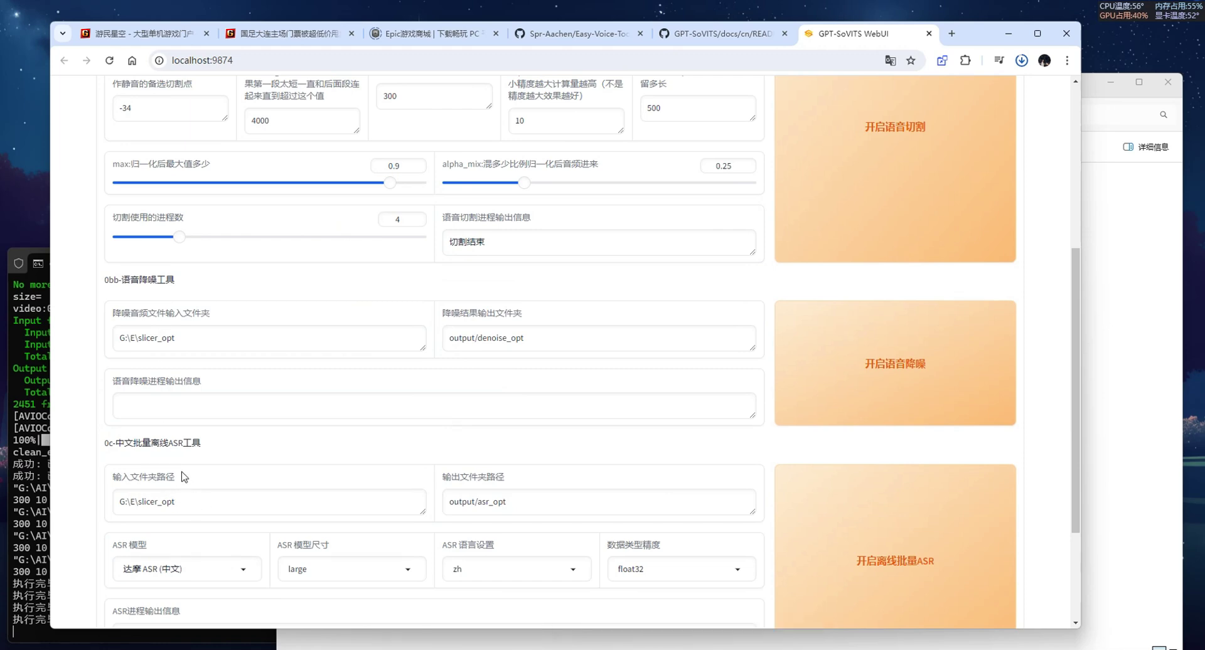
Step: Compare the slicer's output folder with the input folder paths of the denoising and offline ASR tools
{"action": "scroll", "coordinate": [473, 209], "scroll_direction": "up", "scroll_amount": 3}
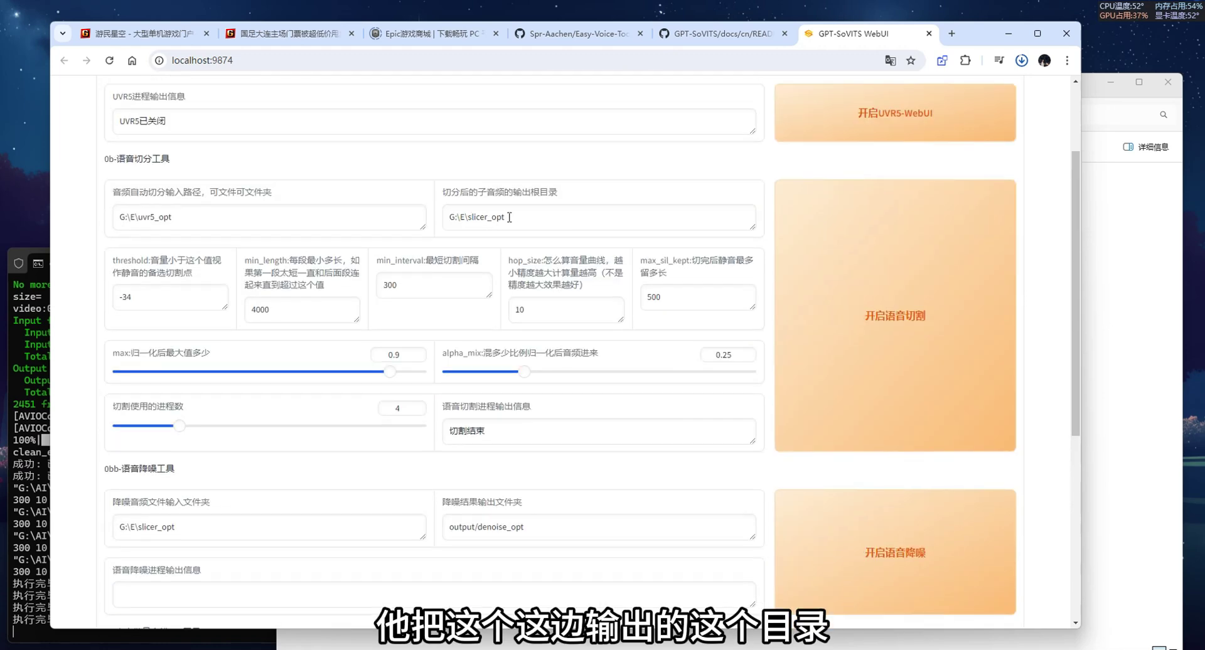
{"action": "scroll", "coordinate": [251, 315], "scroll_direction": "down", "scroll_amount": 4}
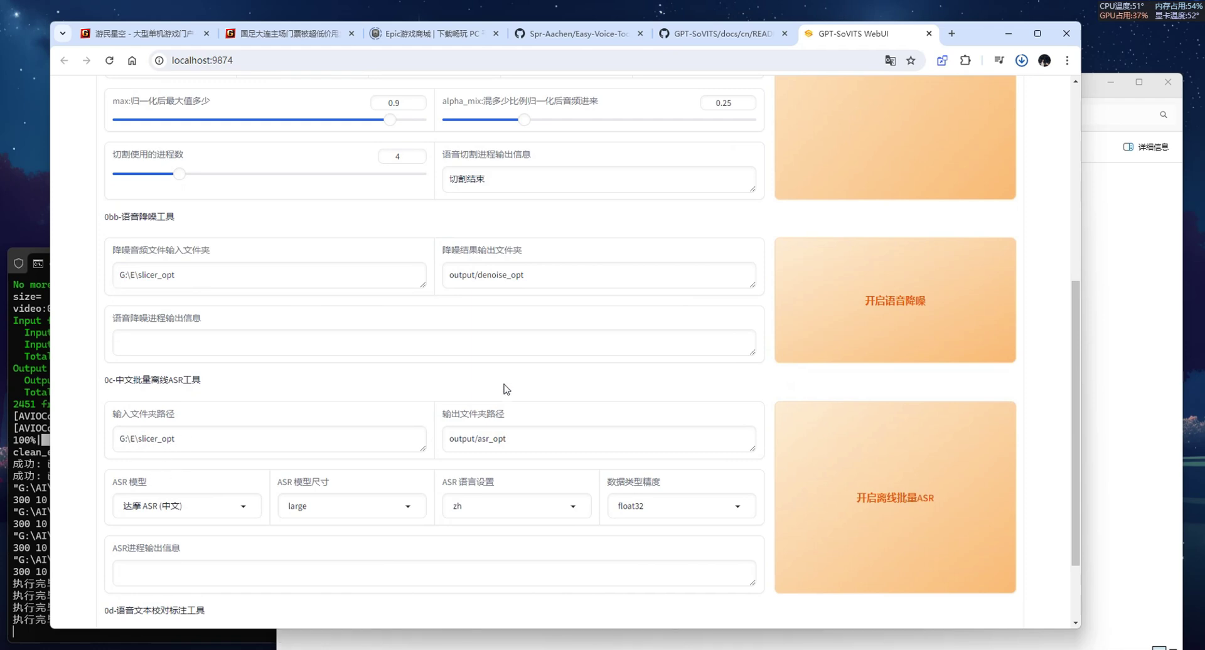
{"action": "scroll", "coordinate": [502, 390], "scroll_direction": "up", "scroll_amount": 5}
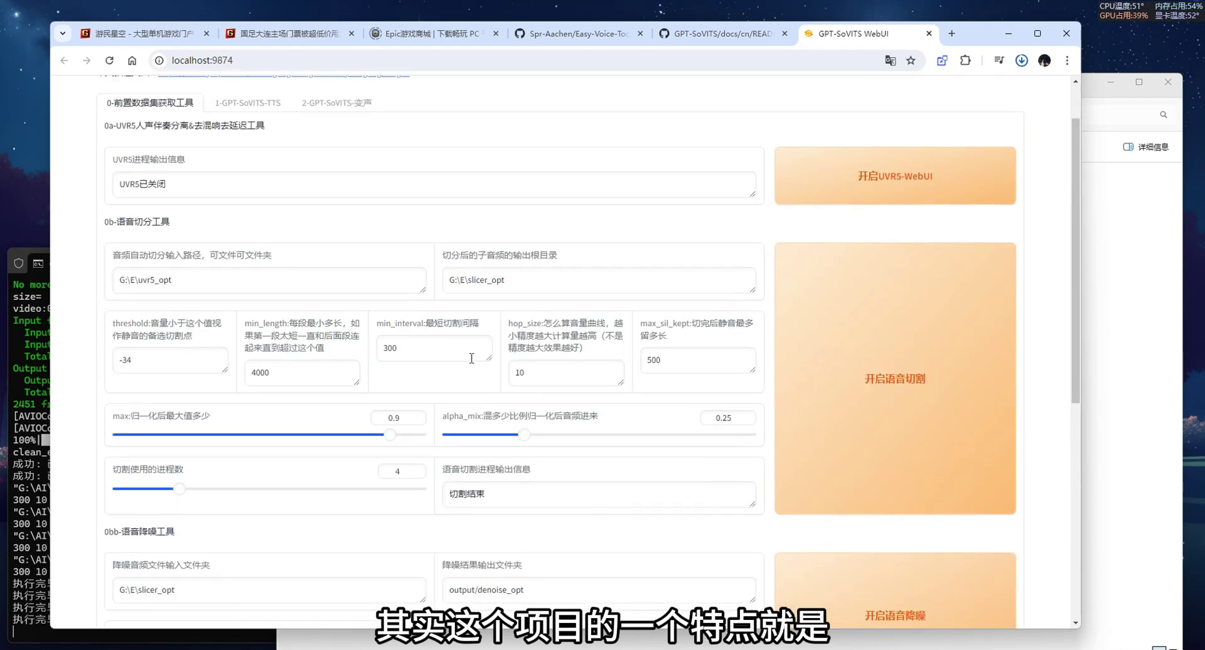
{"action": "scroll", "coordinate": [471, 358], "scroll_direction": "down", "scroll_amount": 1}
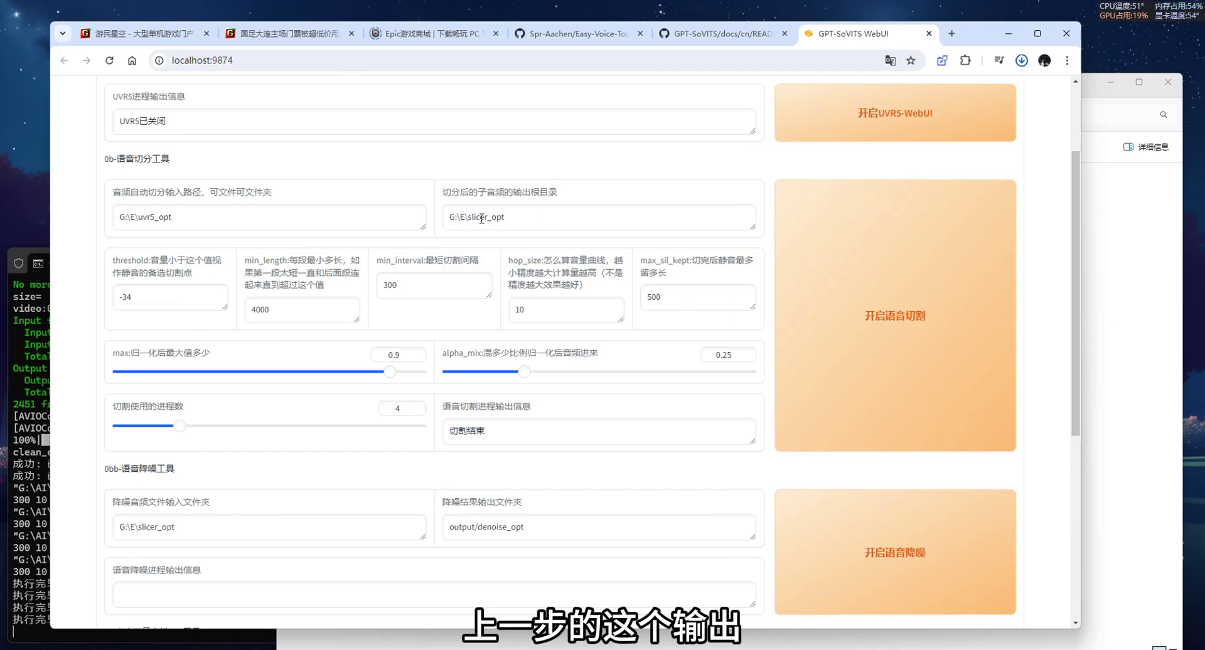
{"action": "scroll", "coordinate": [490, 326], "scroll_direction": "down", "scroll_amount": 3}
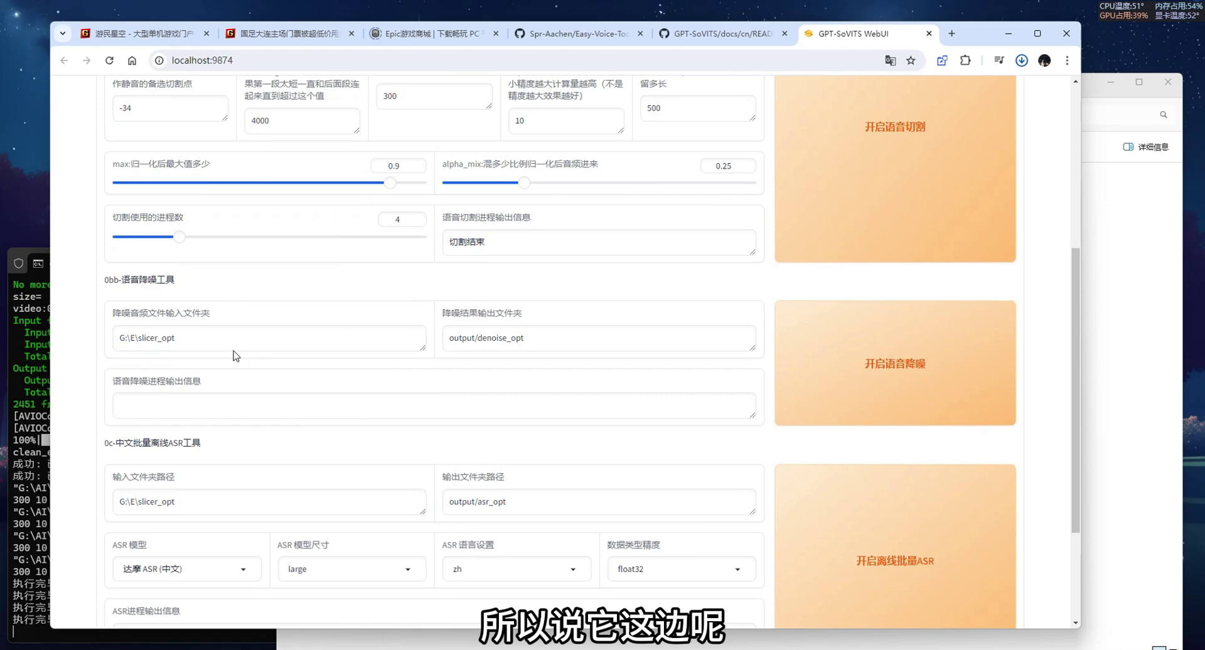
{"action": "scroll", "coordinate": [226, 343], "scroll_direction": "up", "scroll_amount": 2}
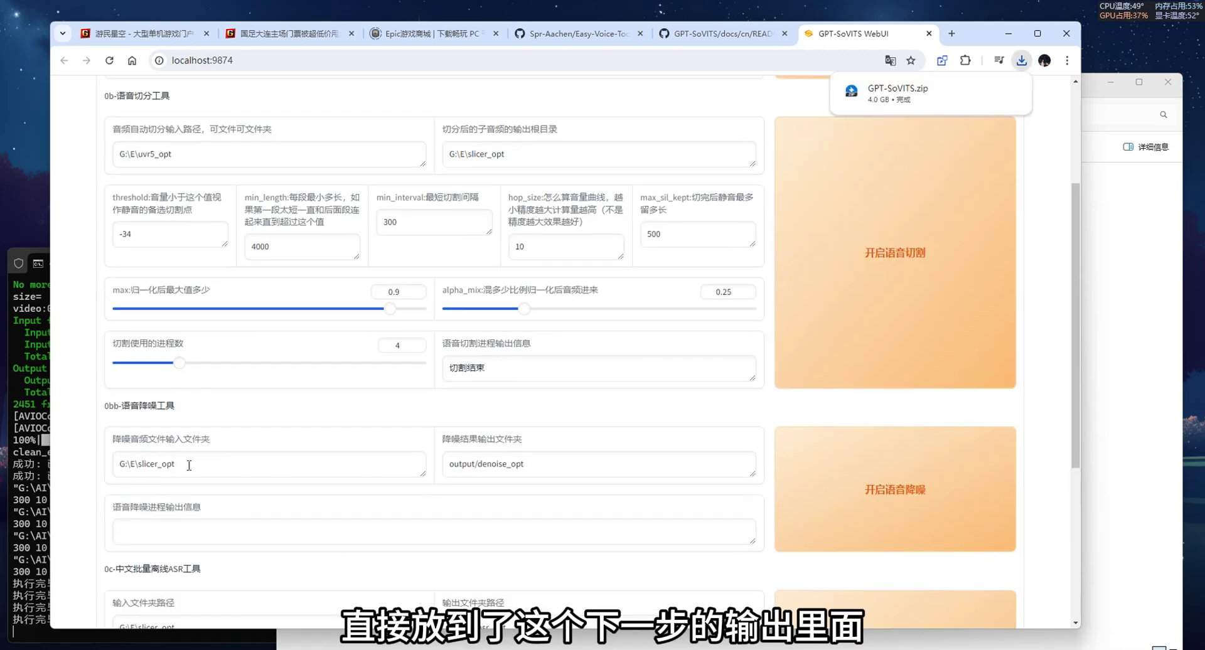
{"action": "scroll", "coordinate": [174, 473], "scroll_direction": "down", "scroll_amount": 3}
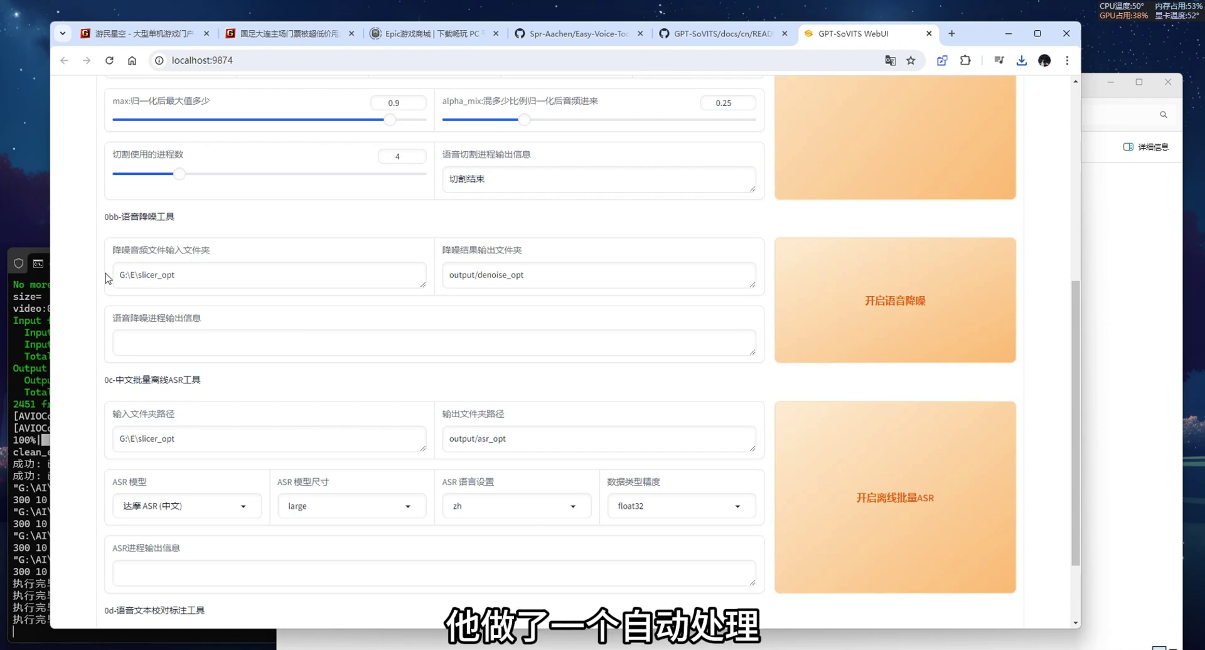
{"action": "scroll", "coordinate": [448, 406], "scroll_direction": "up", "scroll_amount": 4}
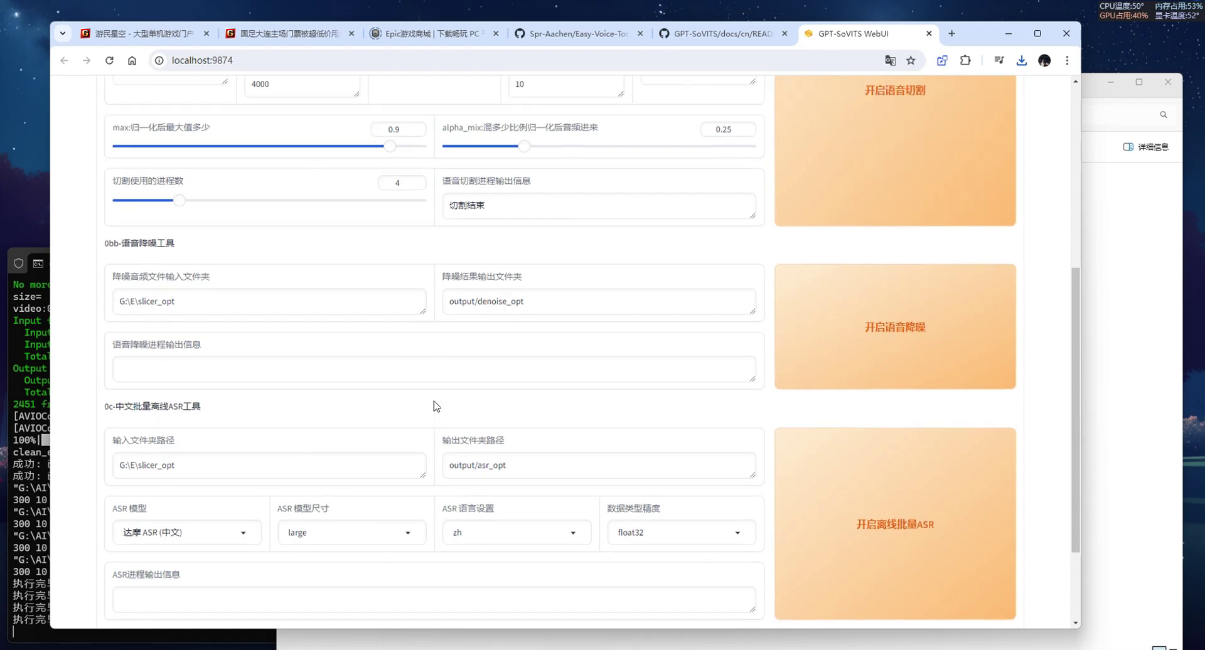
{"action": "scroll", "coordinate": [251, 441], "scroll_direction": "down", "scroll_amount": 2}
Step: Check the slicing log in the terminal and the sliced WAV files in the slicer_opt folder, and return to the WebUI
{"action": "left_click", "coordinate": [28, 482]}
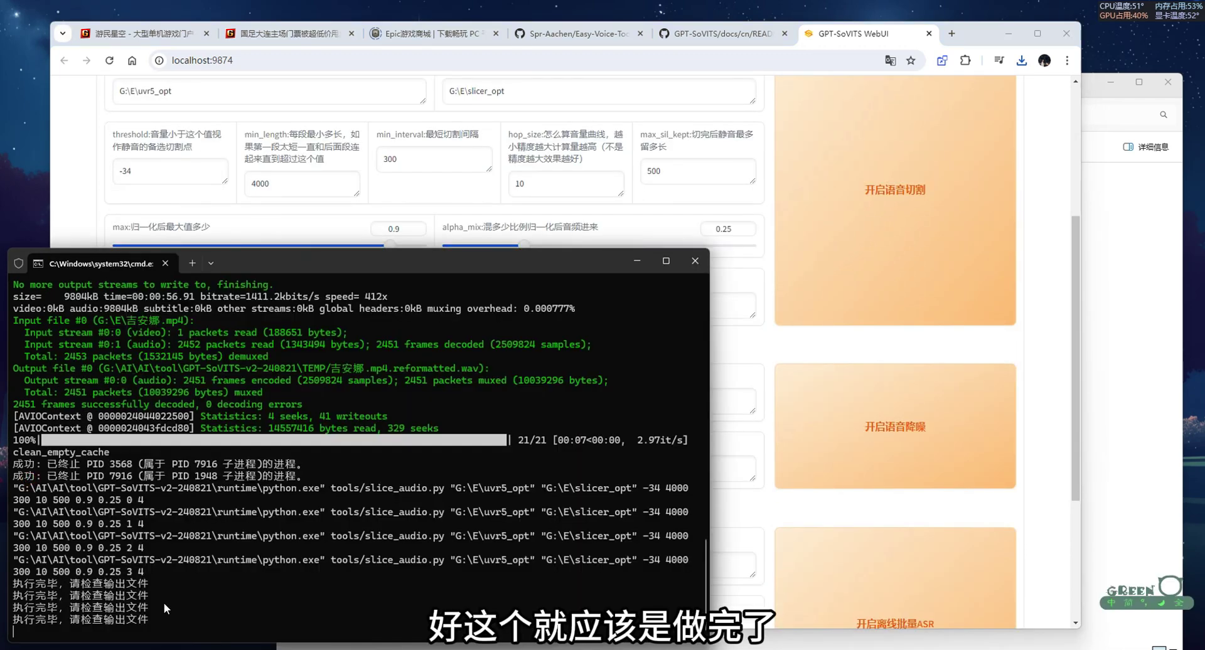
{"action": "left_click", "coordinate": [836, 232]}
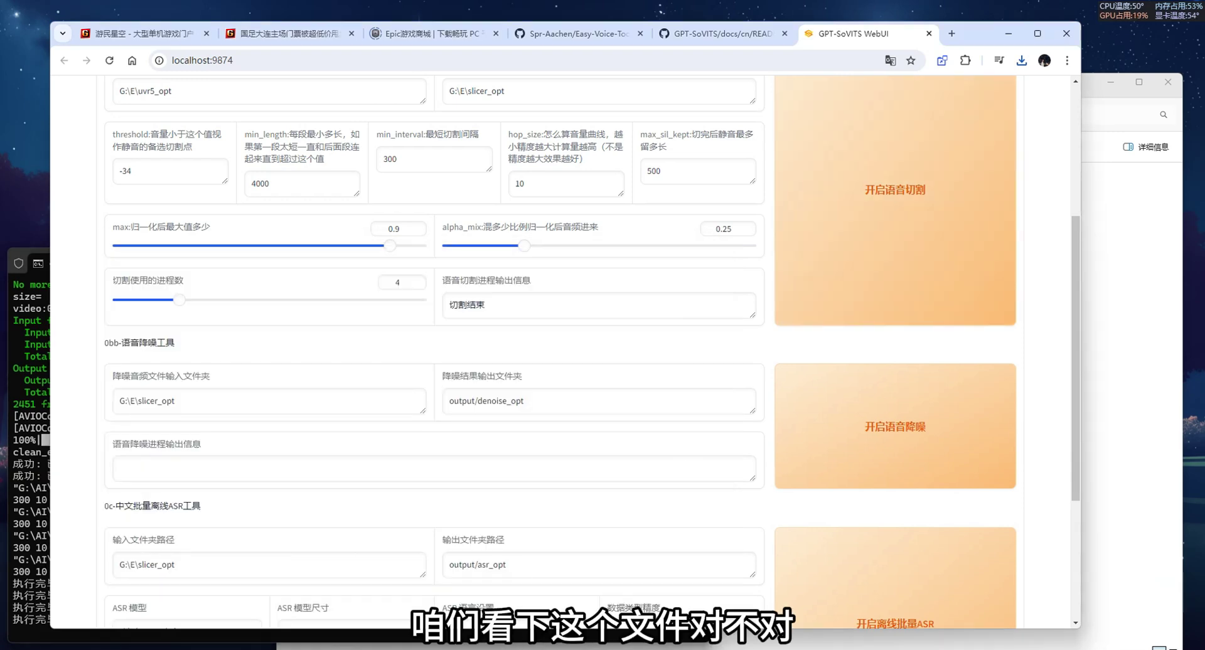
{"action": "mouse_move", "coordinate": [408, 647]}
{"action": "left_click", "coordinate": [407, 596]}
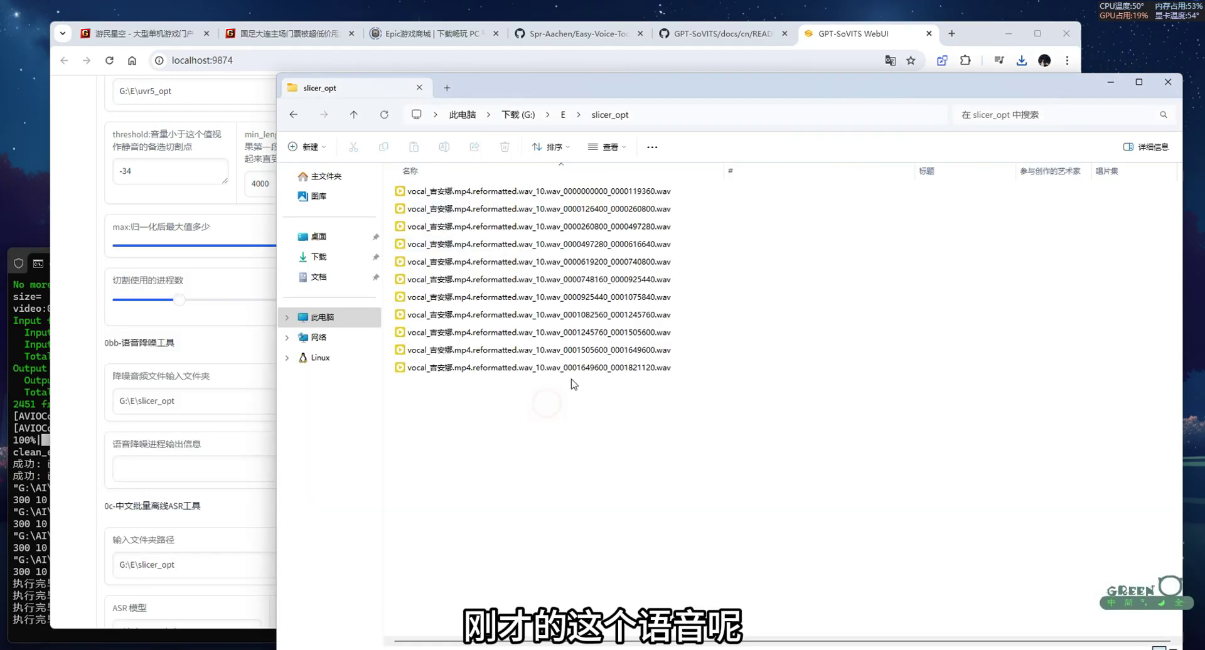
{"action": "left_click_drag", "start_coordinate": [624, 435], "coordinate": [420, 176]}
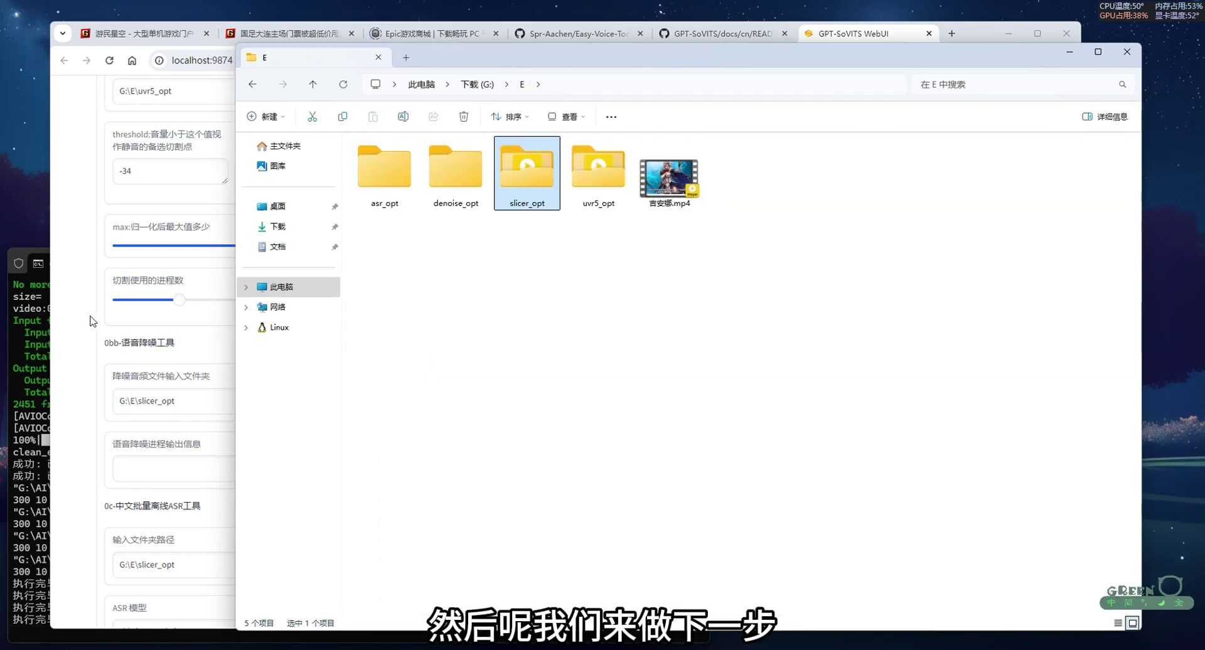
{"action": "left_click", "coordinate": [92, 322]}
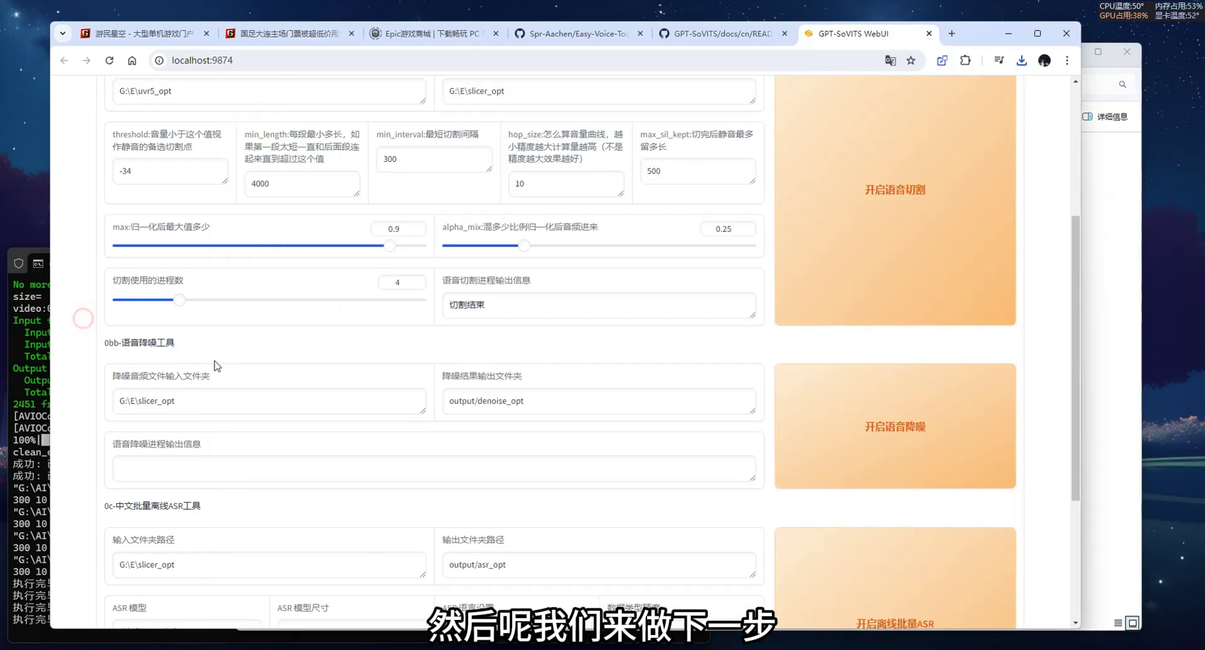
Step: Run speech denoising on G:\E\slicer_opt with output/denoise_opt as the output folder, and check the ASR input path
{"action": "scroll", "coordinate": [245, 357], "scroll_direction": "down", "scroll_amount": 2}
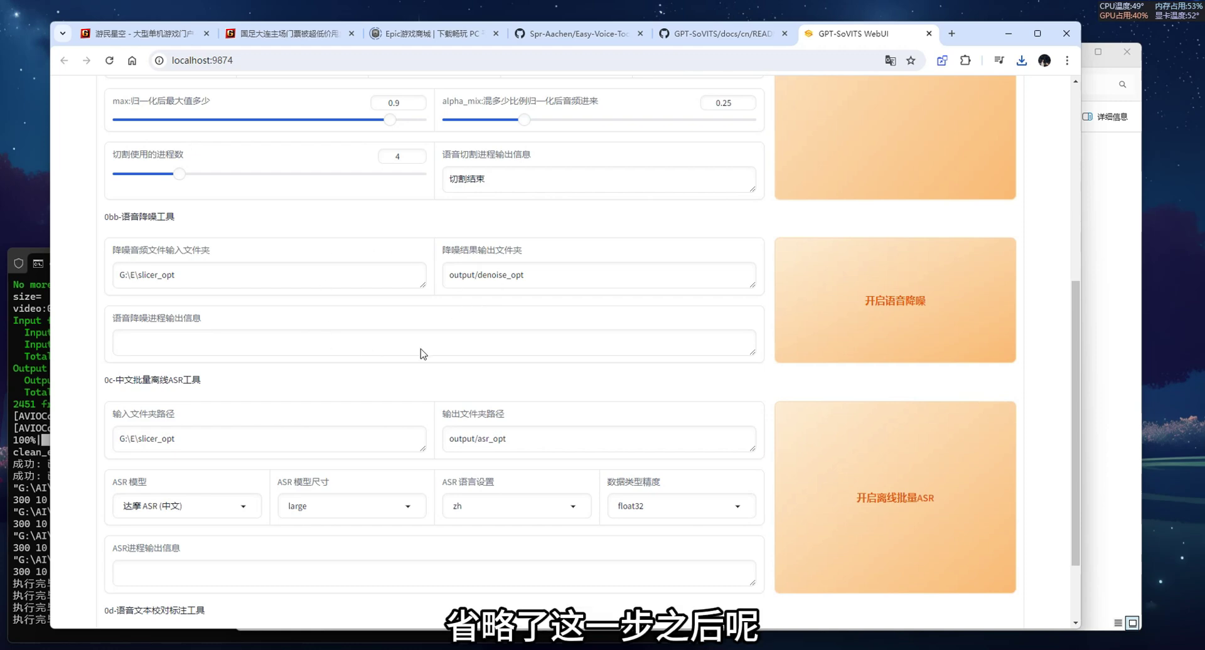
{"action": "scroll", "coordinate": [421, 353], "scroll_direction": "up", "scroll_amount": 4}
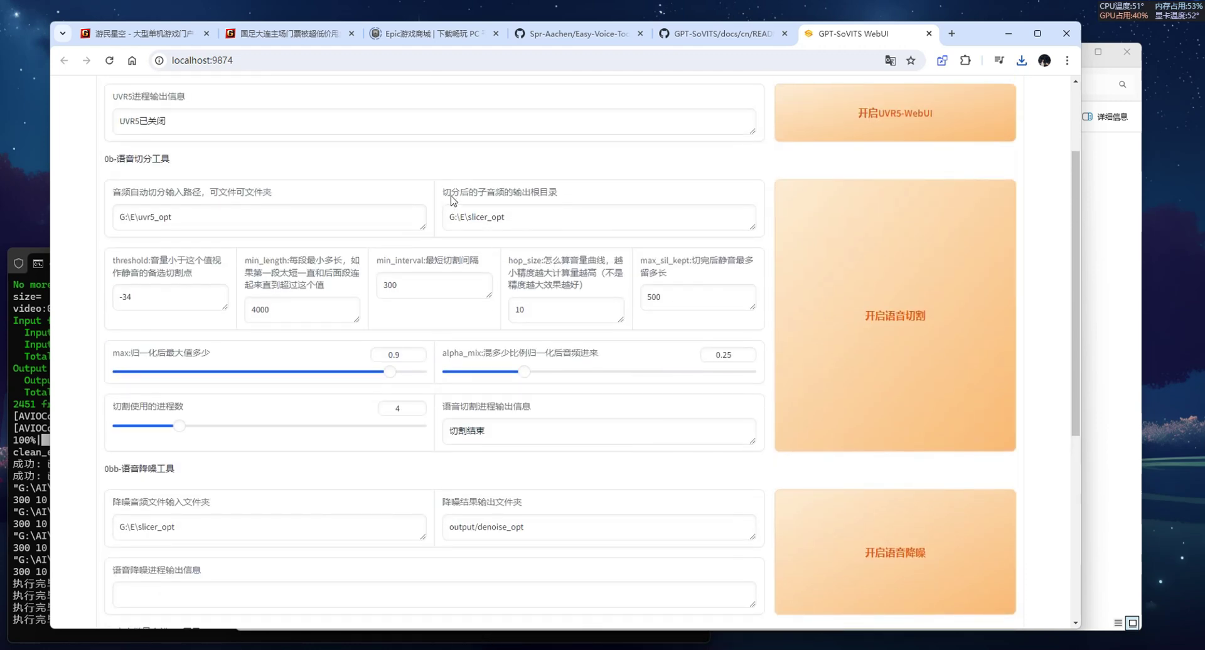
{"action": "scroll", "coordinate": [191, 342], "scroll_direction": "down", "scroll_amount": 5}
{"action": "scroll", "coordinate": [188, 339], "scroll_direction": "up", "scroll_amount": 1}
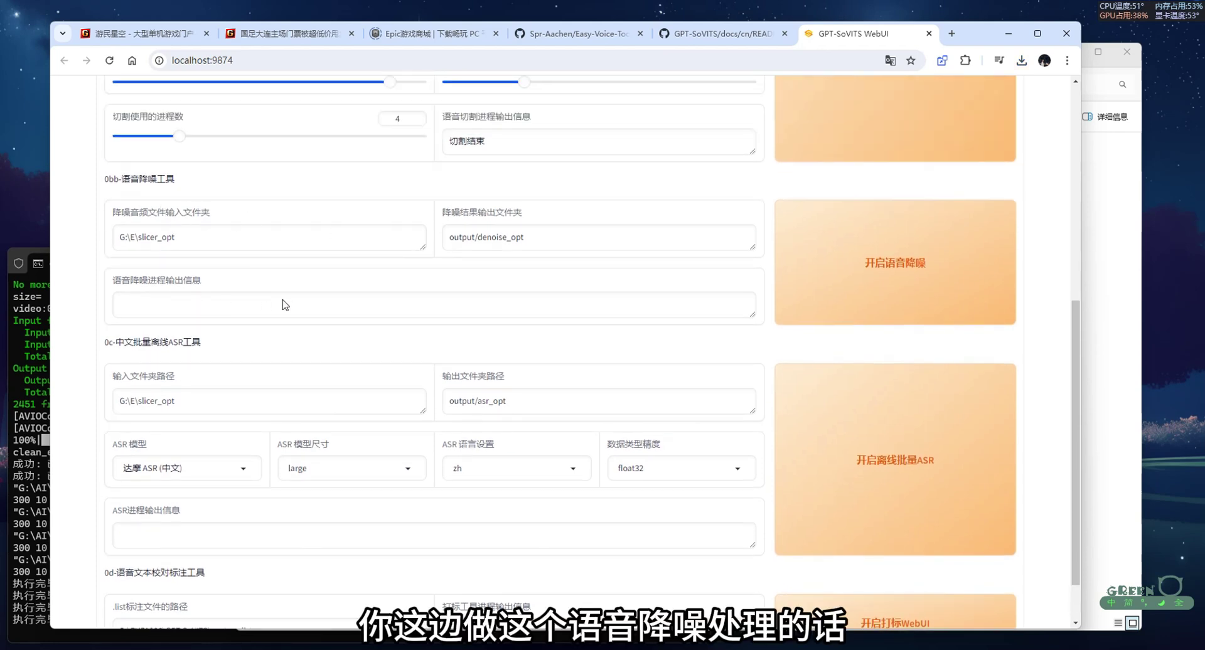
{"action": "left_click_drag", "start_coordinate": [556, 236], "coordinate": [447, 236]}
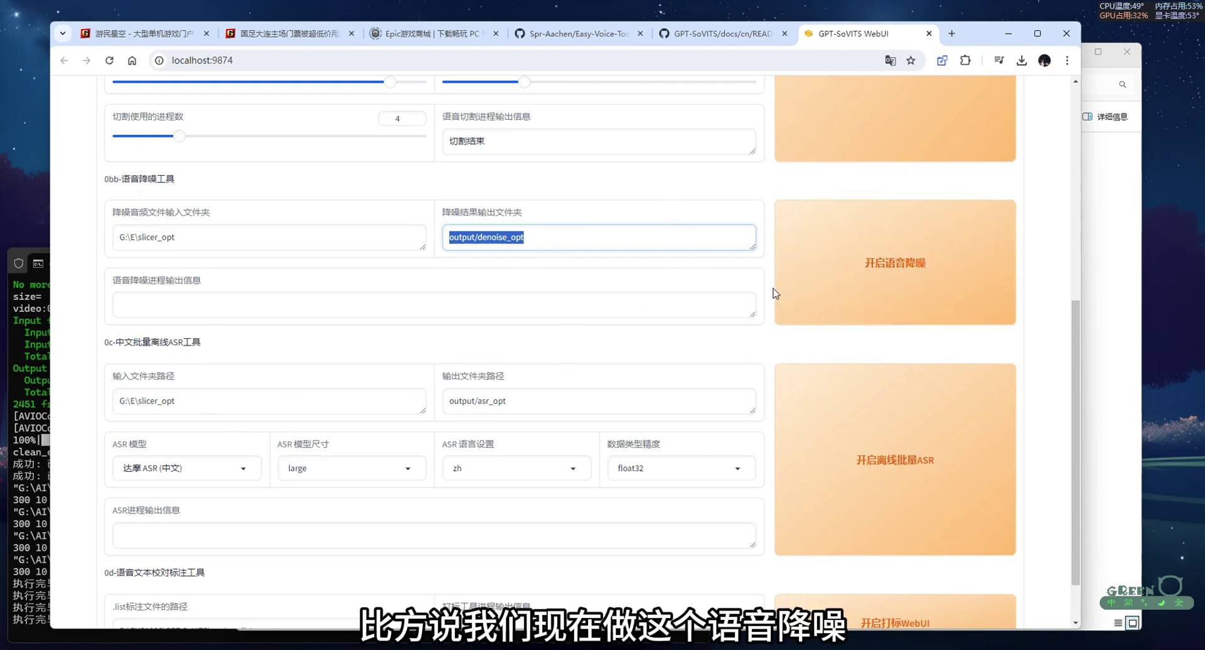
{"action": "left_click", "coordinate": [881, 268]}
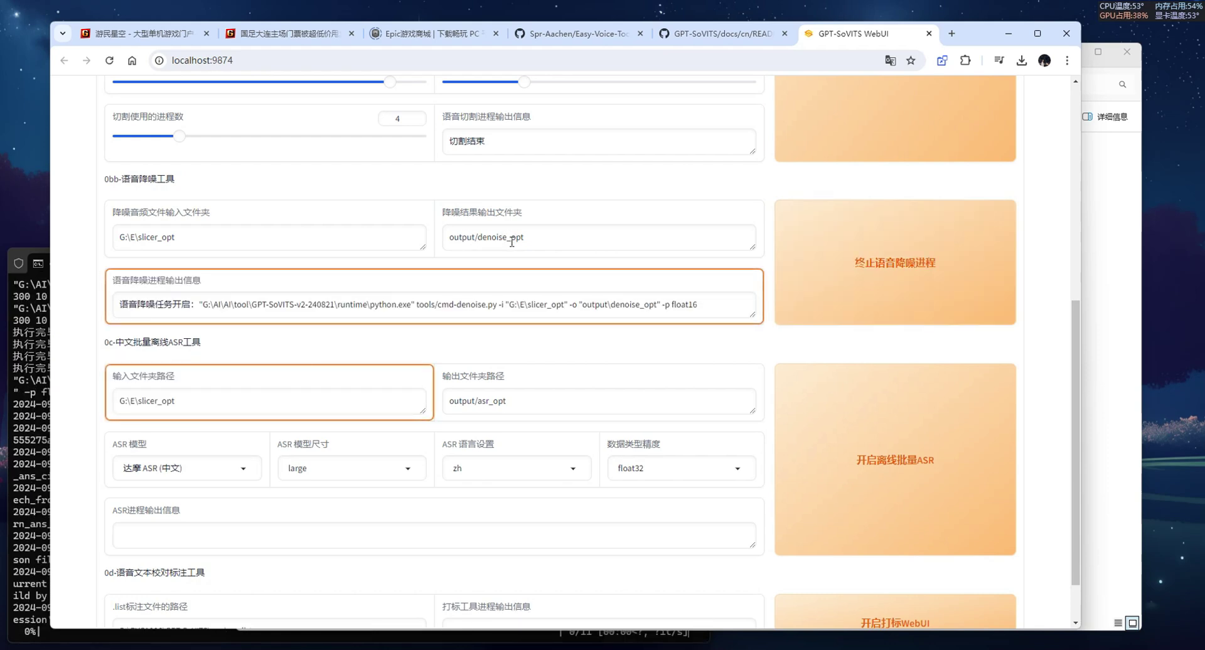
{"action": "left_click_drag", "start_coordinate": [532, 244], "coordinate": [441, 244]}
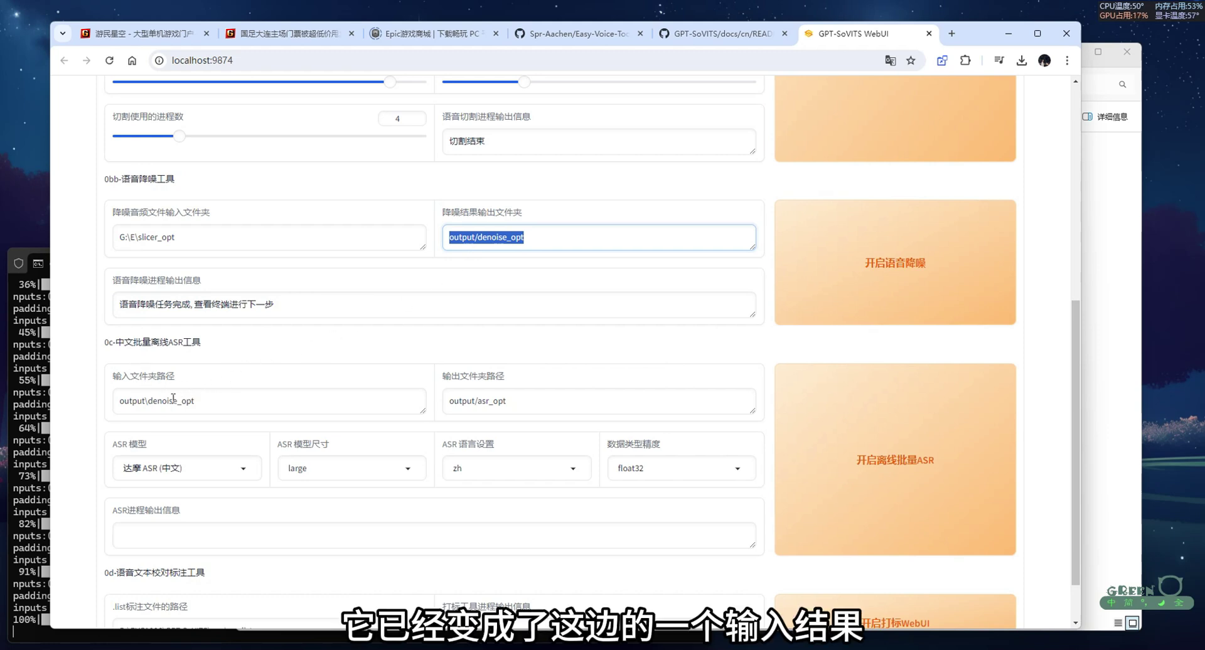
{"action": "triple_click", "coordinate": [209, 401]}
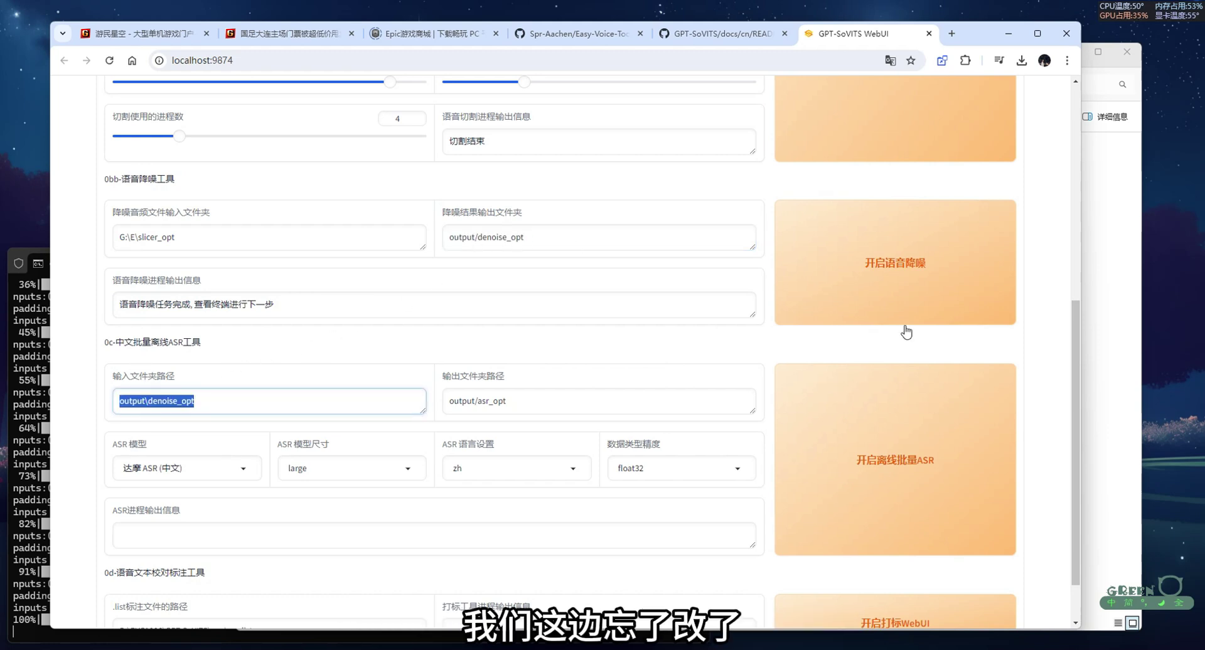
Step: Set the denoising output folder to G:\E\denoise_opt, using the folder location in File Explorer
{"action": "left_click", "coordinate": [408, 646]}
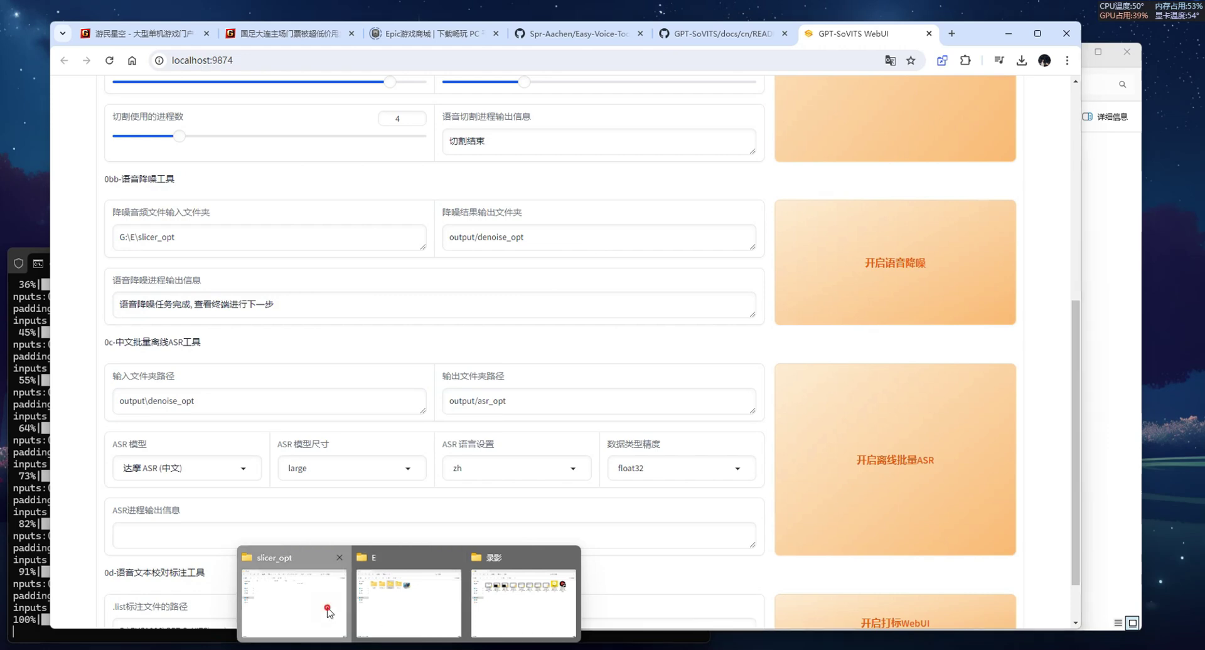
{"action": "left_click", "coordinate": [327, 612]}
{"action": "left_click", "coordinate": [772, 85]}
{"action": "left_click", "coordinate": [1066, 47]}
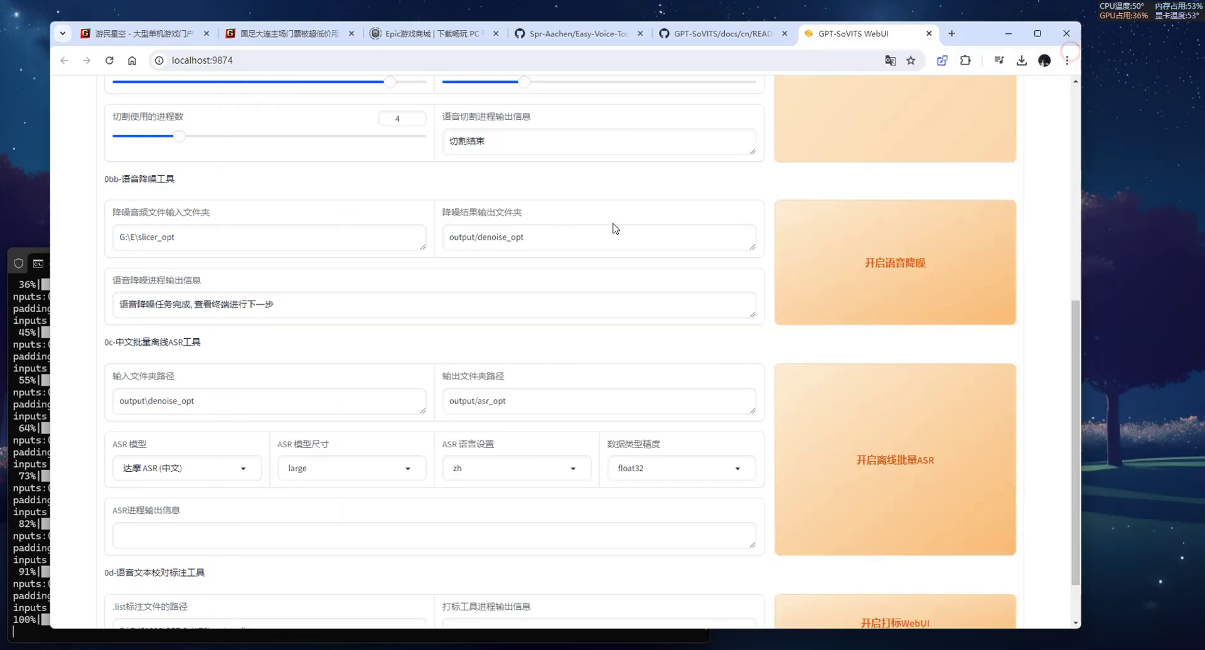
{"action": "triple_click", "coordinate": [565, 237]}
{"action": "type", "text": "G:\\E\\denoise_opt"}
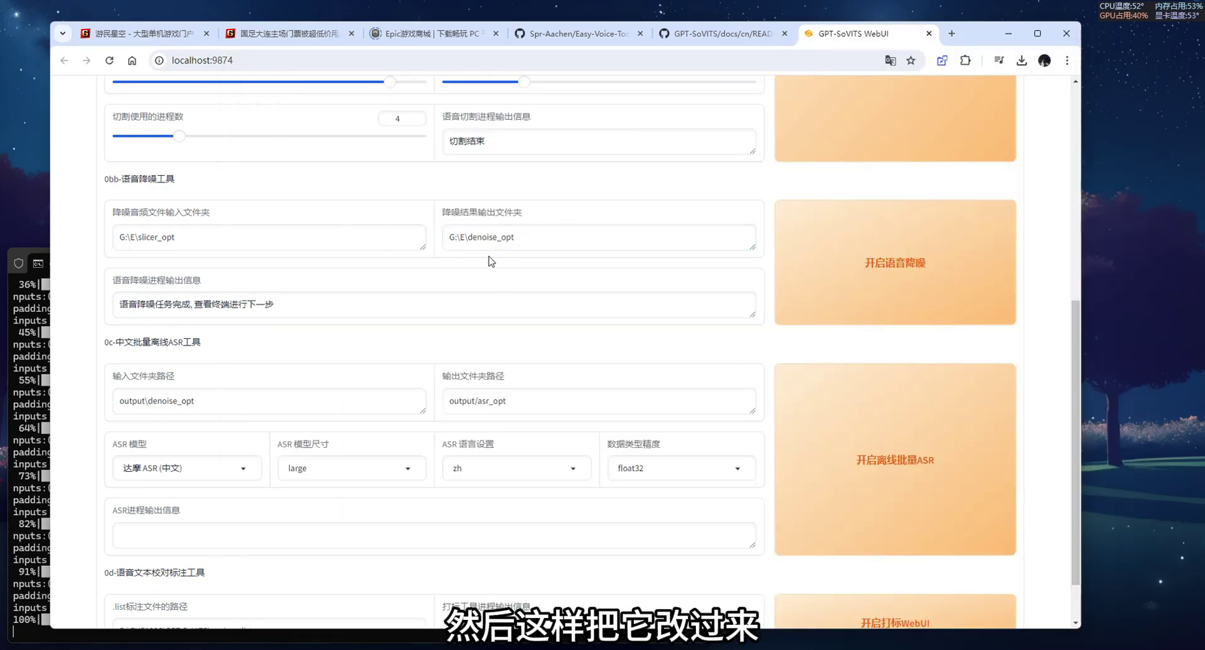
Step: Run the speech denoising again with the new output folder and check its progress in the terminal
{"action": "left_click", "coordinate": [815, 272]}
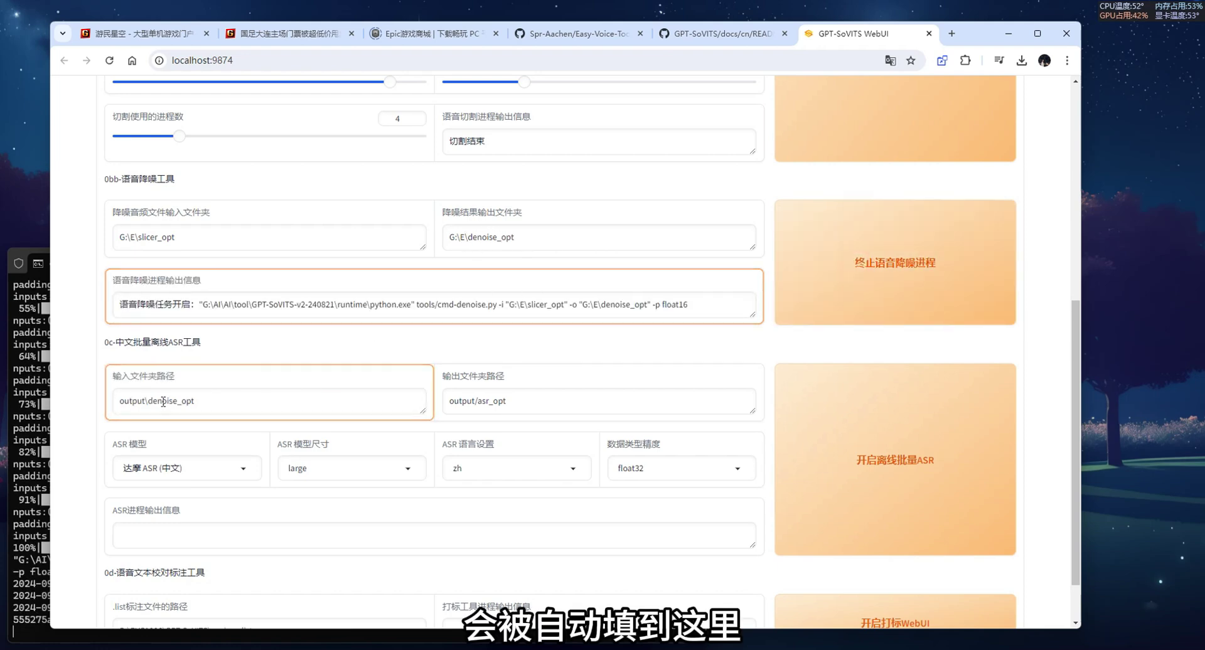
{"action": "key", "text": "alt+Tab"}
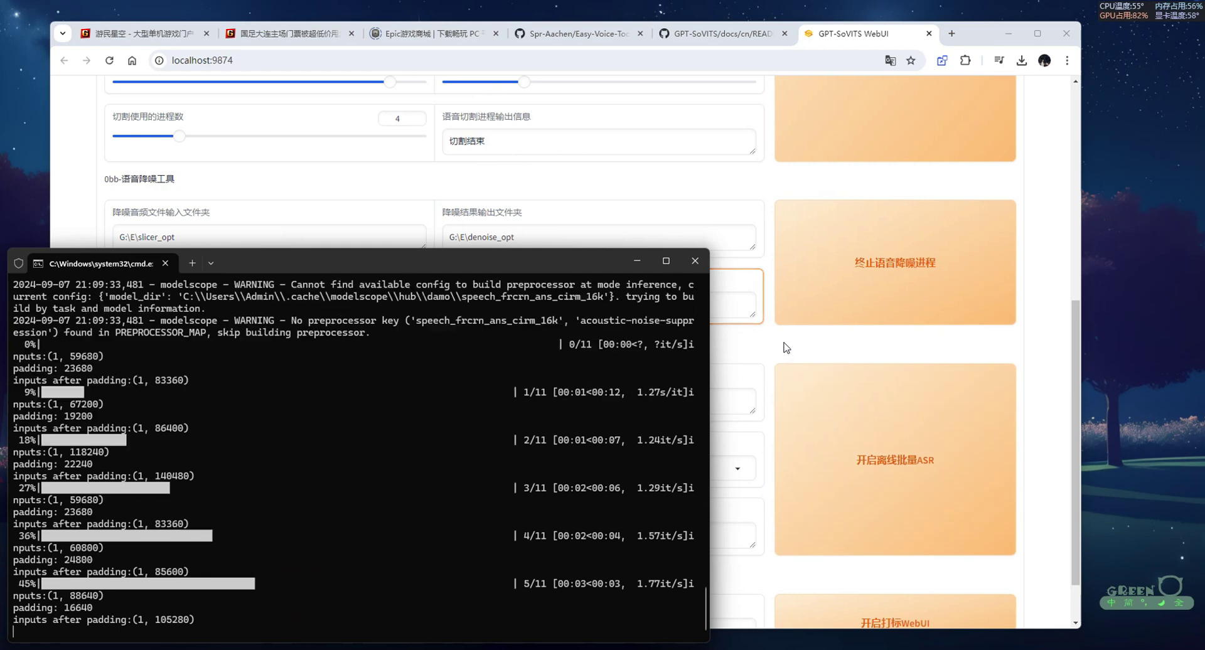
{"action": "key", "text": "alt+Tab"}
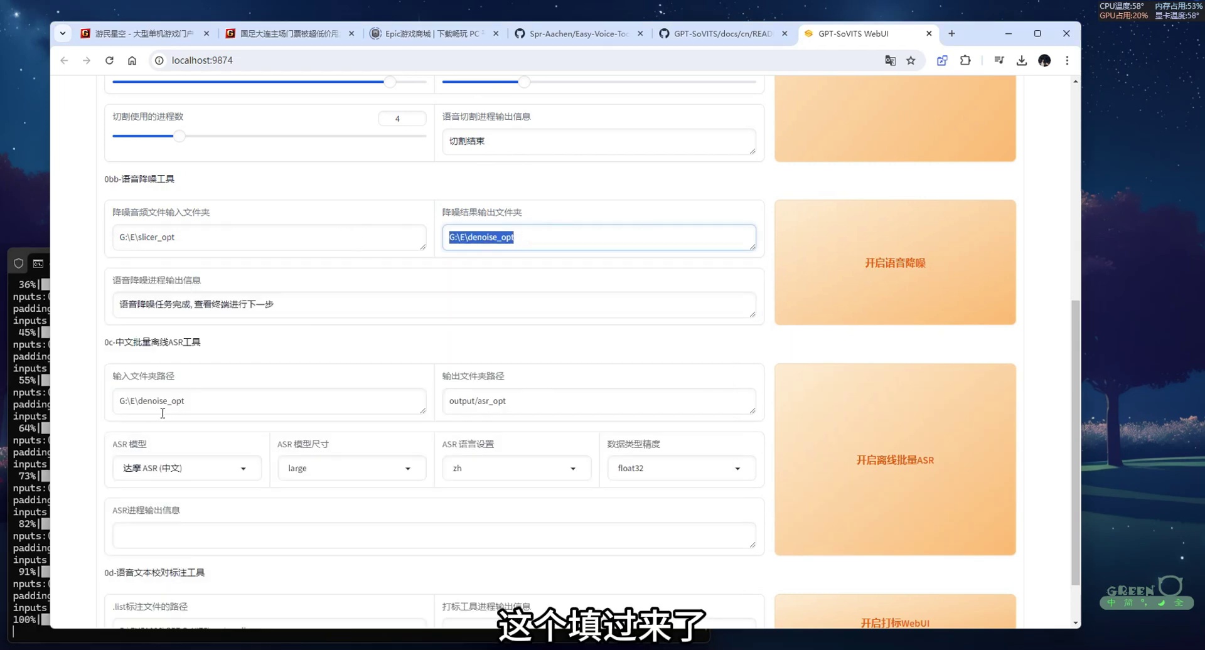
{"action": "left_click", "coordinate": [80, 416]}
Step: Set the offline ASR output folder to G:\E\asr_opt, using the folder location in File Explorer
{"action": "scroll", "coordinate": [414, 383], "scroll_direction": "down", "scroll_amount": 1}
{"action": "triple_click", "coordinate": [512, 337]}
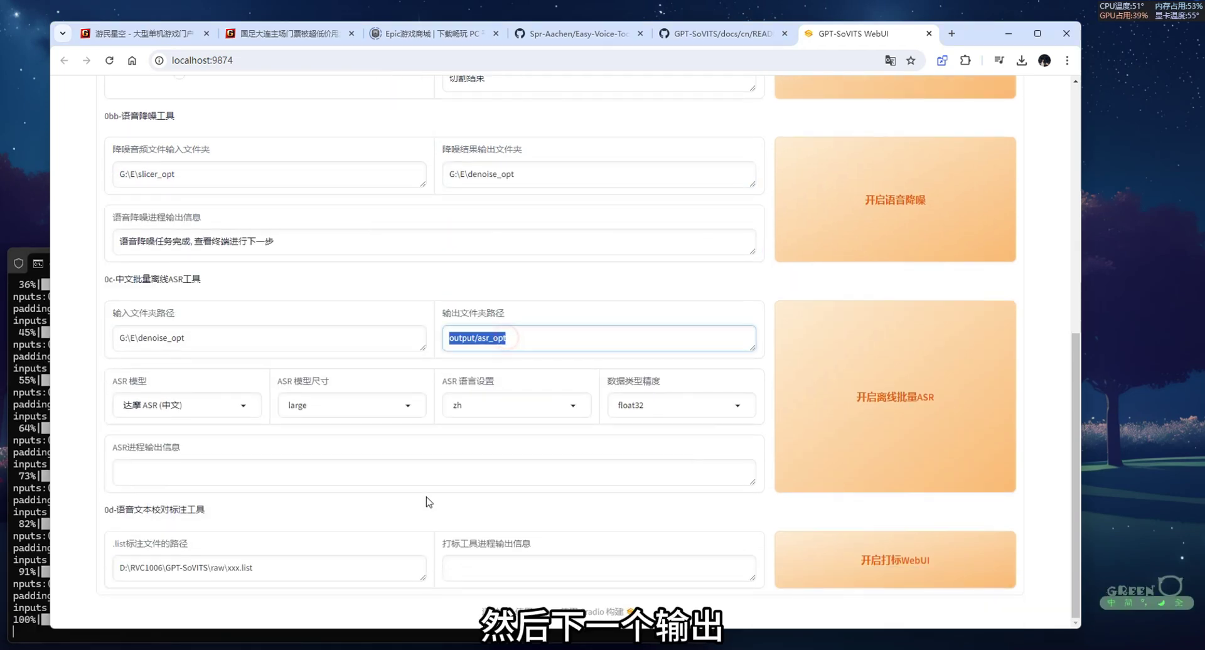
{"action": "mouse_move", "coordinate": [407, 647]}
{"action": "left_click", "coordinate": [422, 596]}
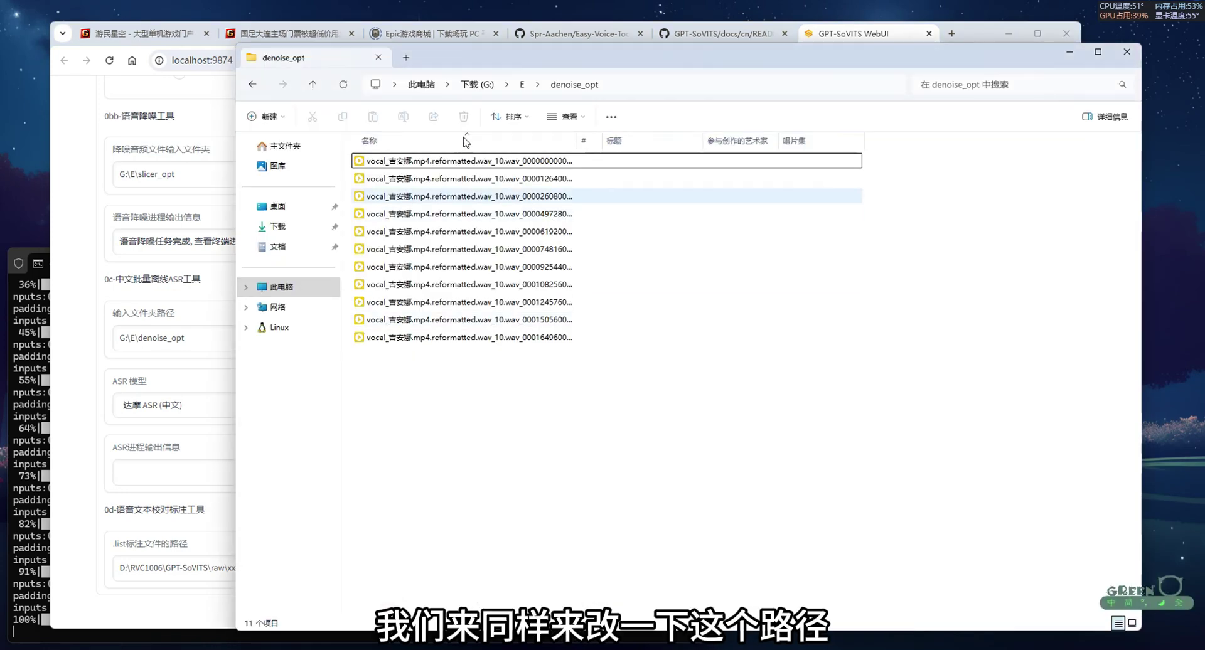
{"action": "left_click", "coordinate": [522, 84]}
{"action": "key", "text": "alt+Tab"}
{"action": "type", "text": "G:\\E\\asr_opt"}
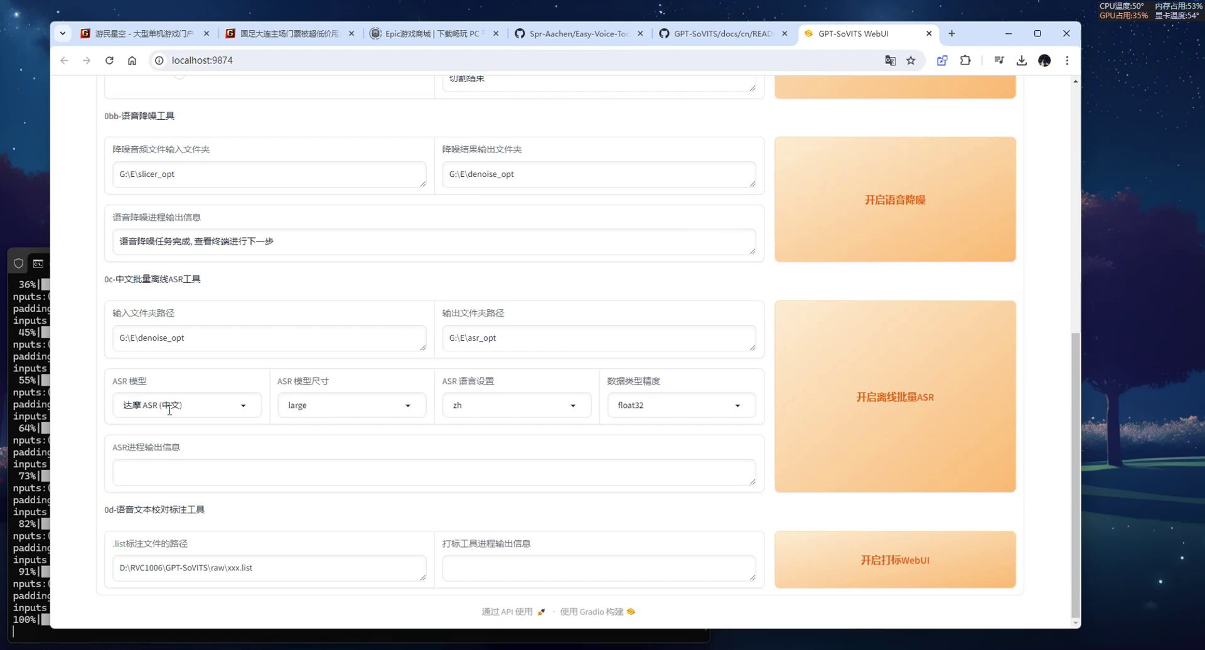
Step: Check the available ASR models and the language and precision settings, keeping 达摩 ASR (中文) as the model
{"action": "left_click", "coordinate": [201, 406]}
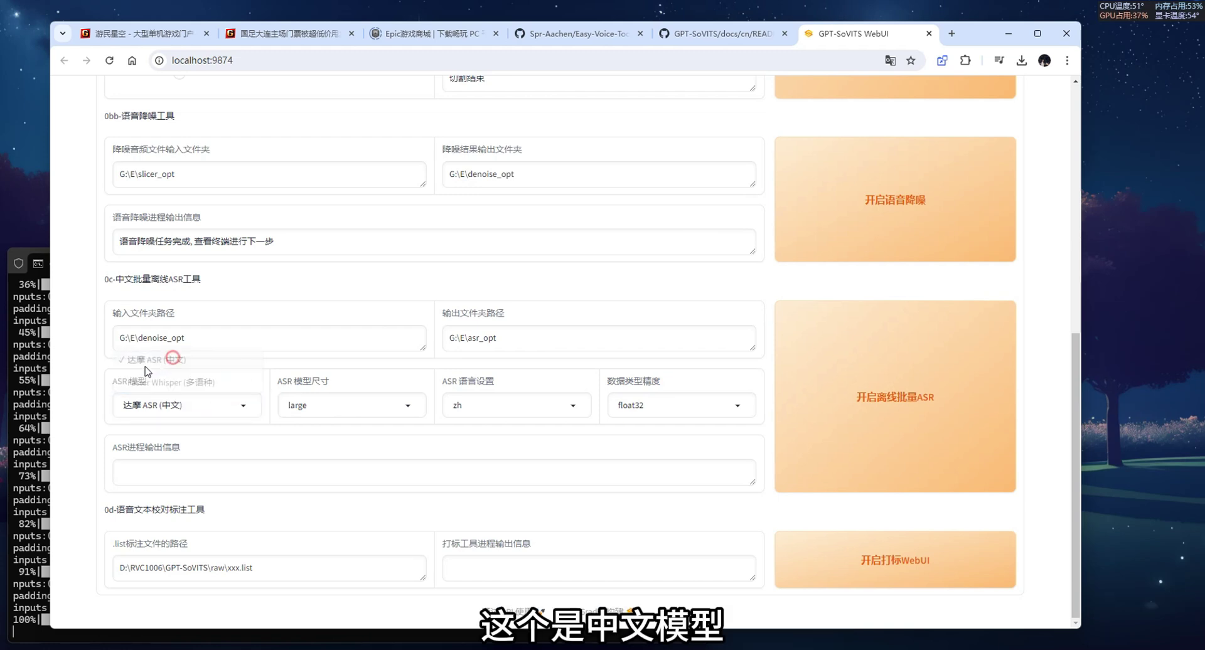
{"action": "left_click", "coordinate": [174, 359]}
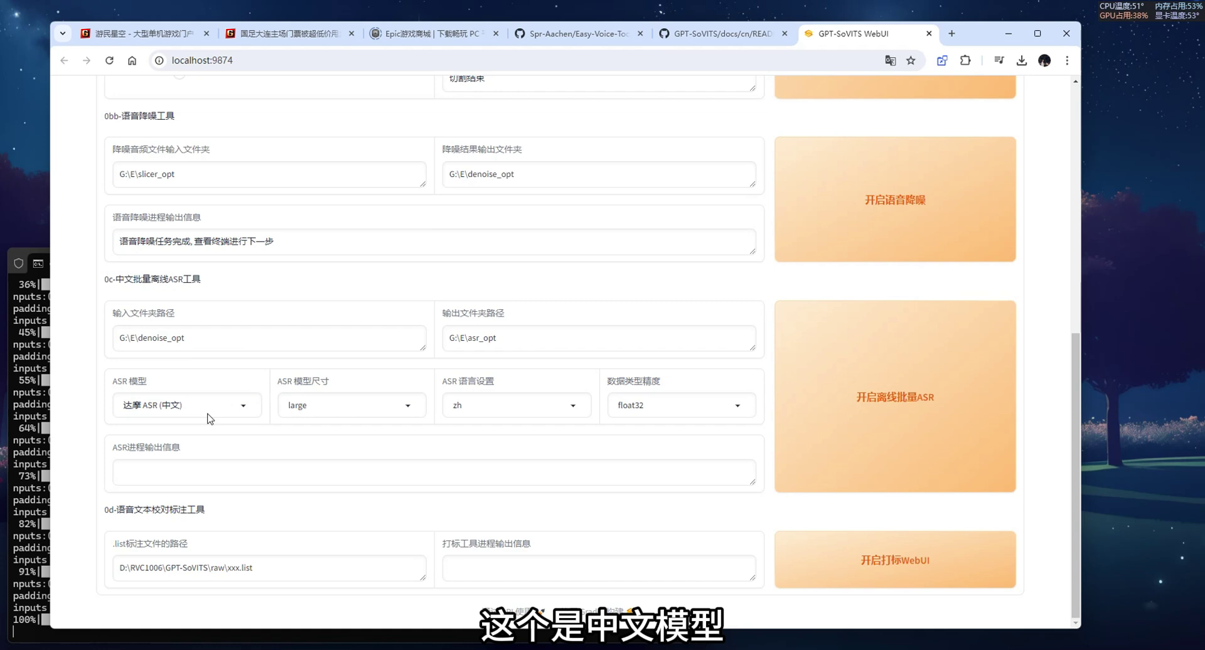
{"action": "left_click", "coordinate": [483, 405]}
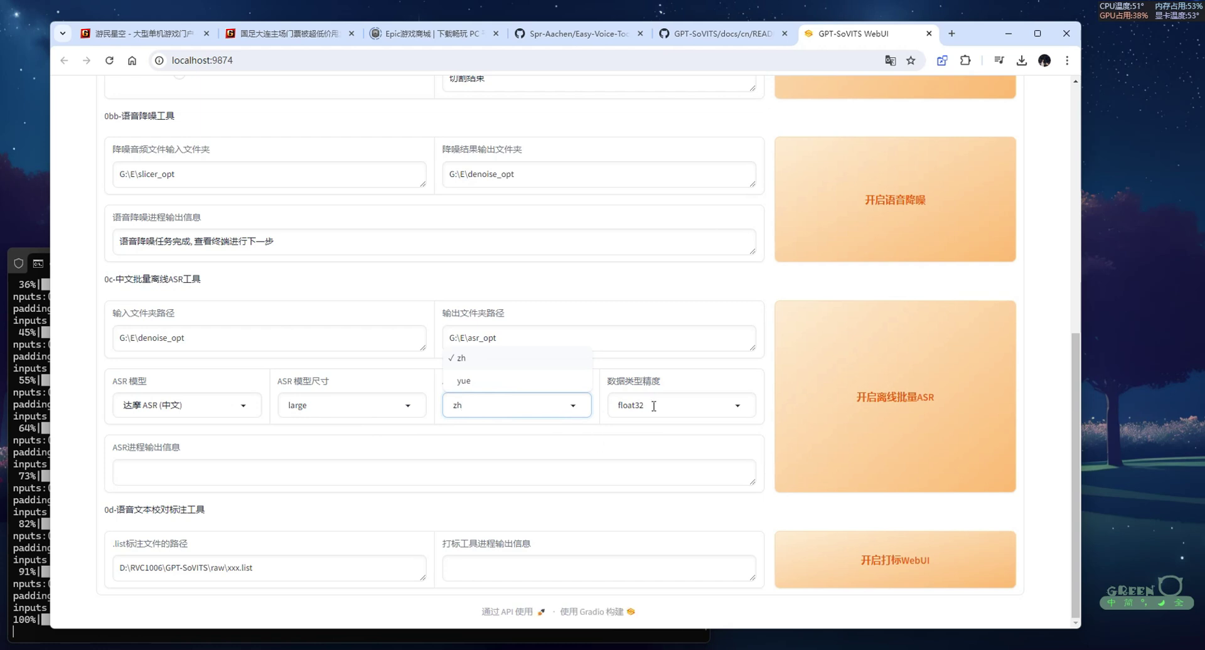
{"action": "left_click", "coordinate": [627, 405]}
Step: Switch the ASR model to Faster Whisper (多语种) with size large-v3 and look through its language options
{"action": "left_click", "coordinate": [175, 402]}
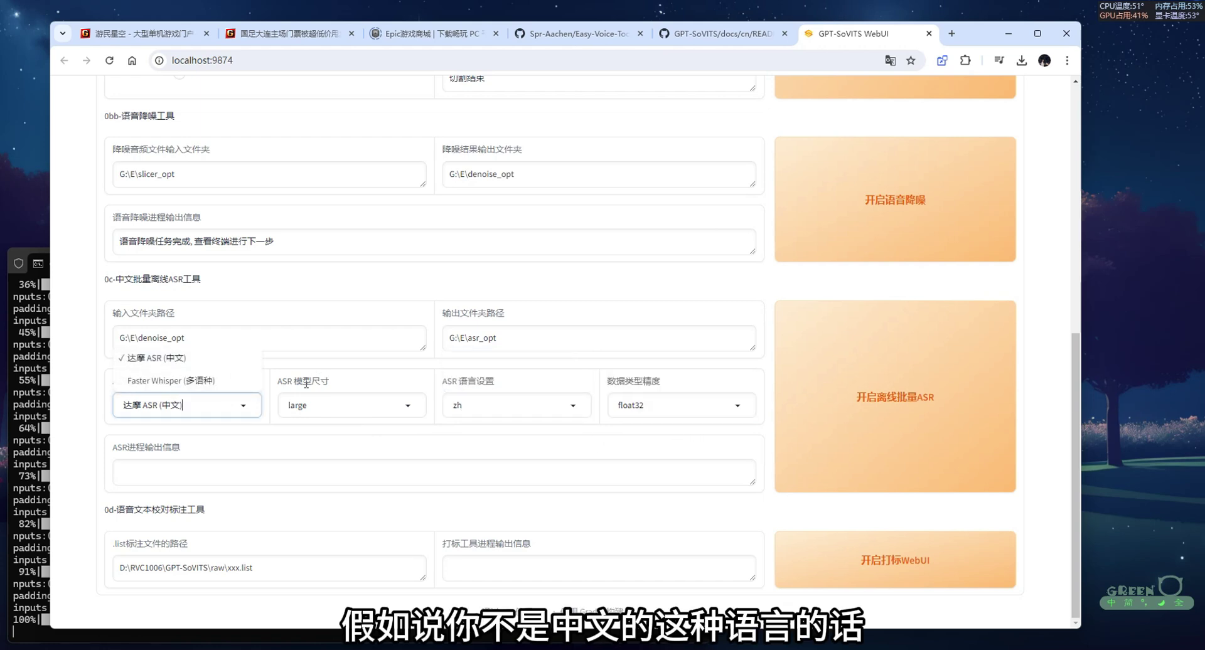
{"action": "left_click", "coordinate": [190, 381]}
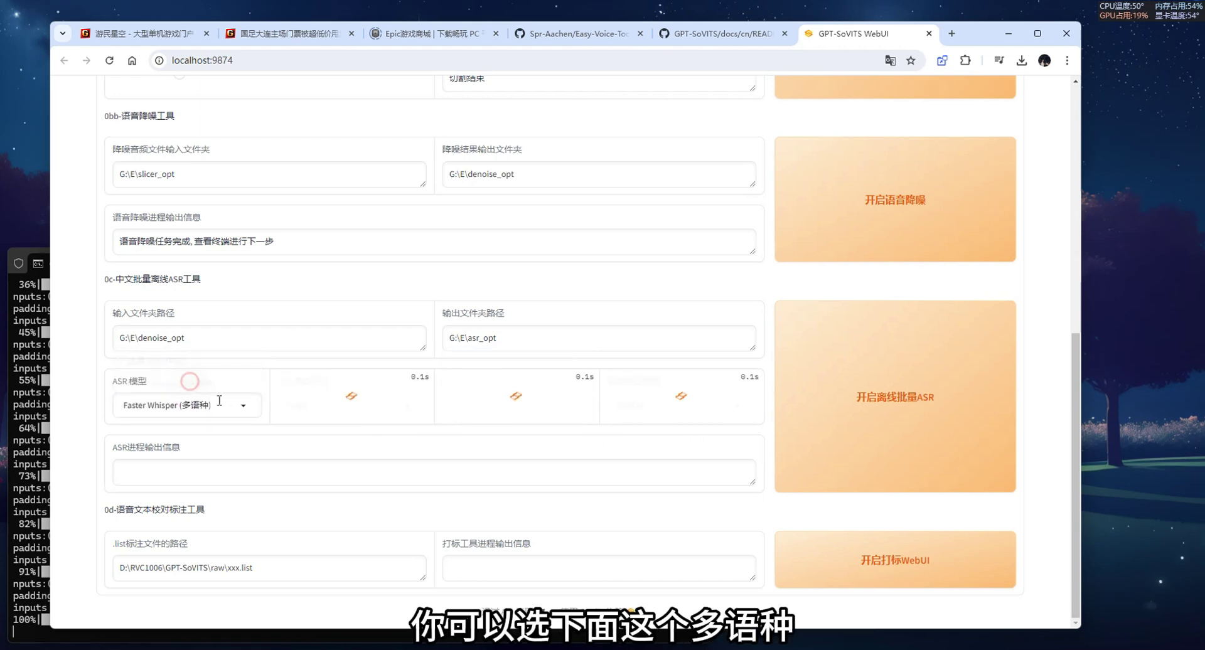
{"action": "left_click", "coordinate": [346, 409]}
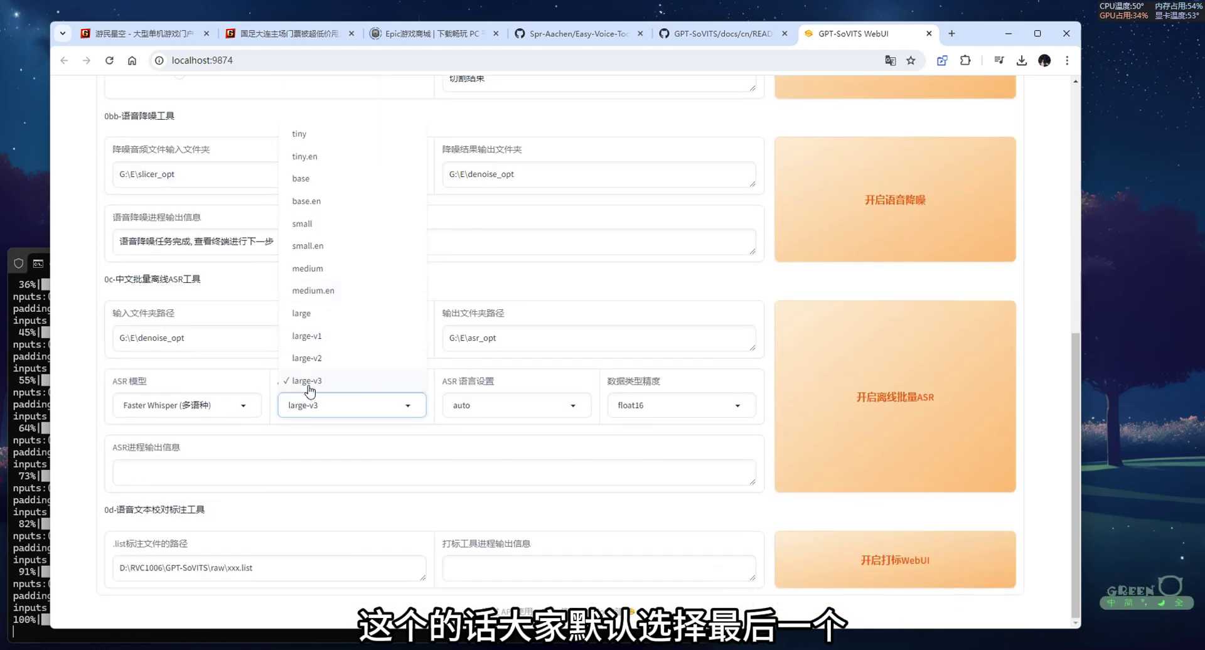
{"action": "left_click", "coordinate": [310, 384]}
{"action": "left_click", "coordinate": [485, 410]}
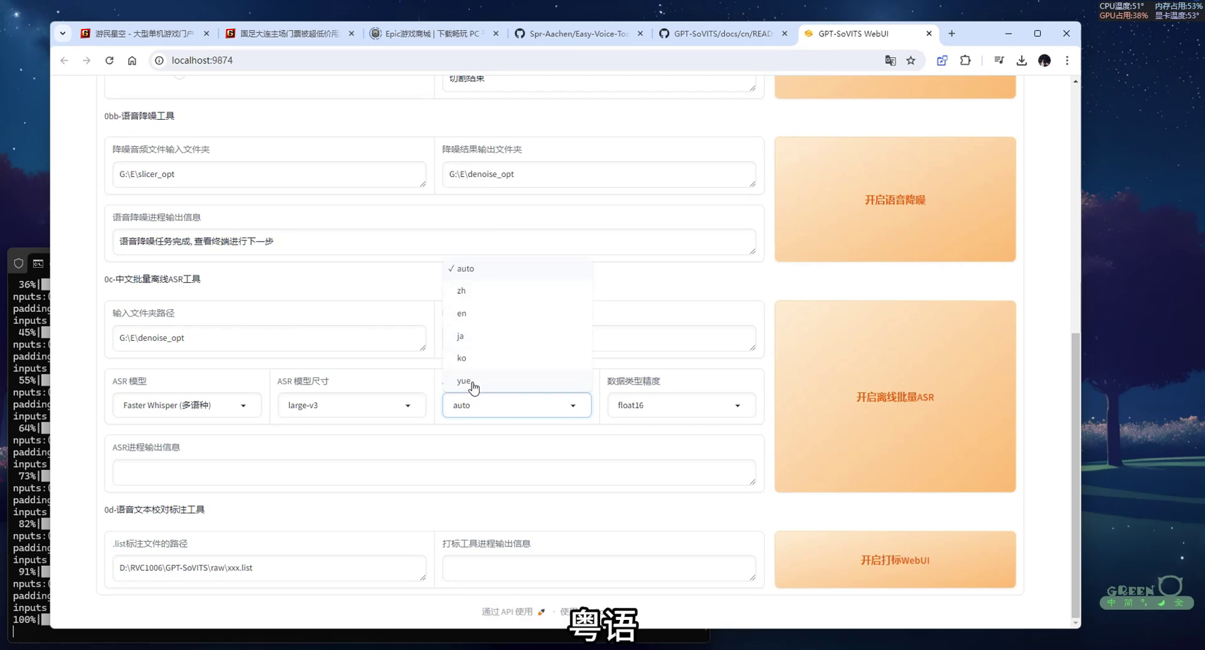
{"action": "left_click", "coordinate": [556, 437]}
Step: Set the ASR model to 达摩 ASR (中文), then run the offline batch ASR and check its progress in the terminal
{"action": "left_click", "coordinate": [188, 405]}
{"action": "left_click", "coordinate": [182, 359]}
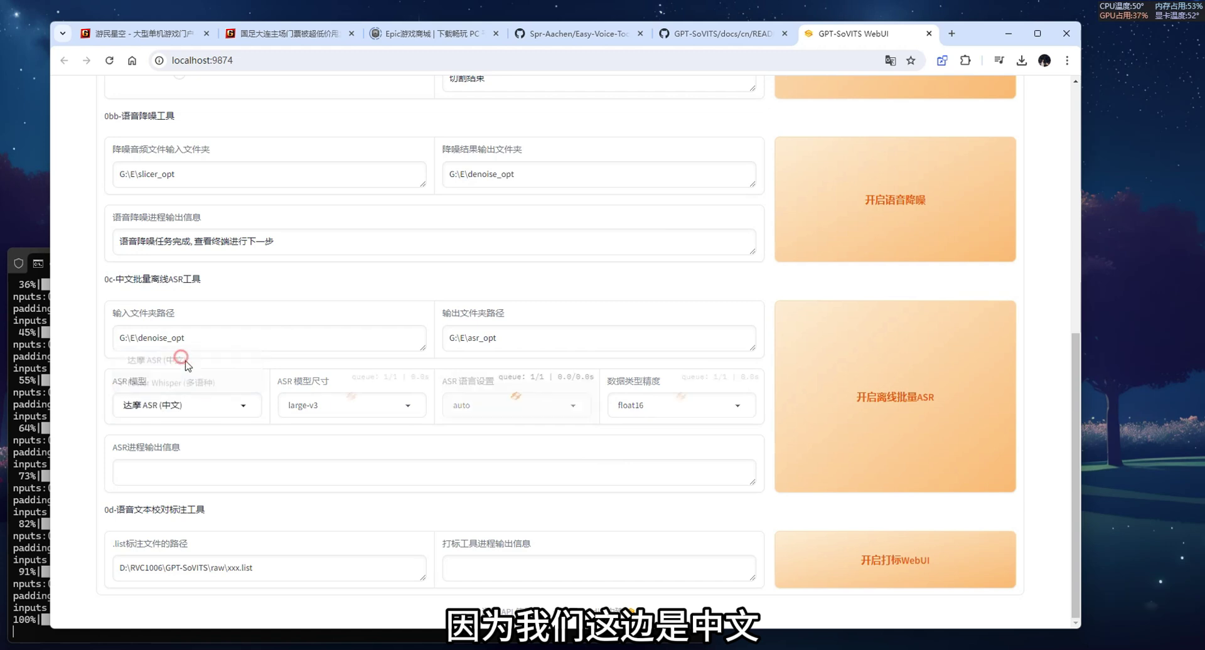
{"action": "left_click", "coordinate": [864, 411]}
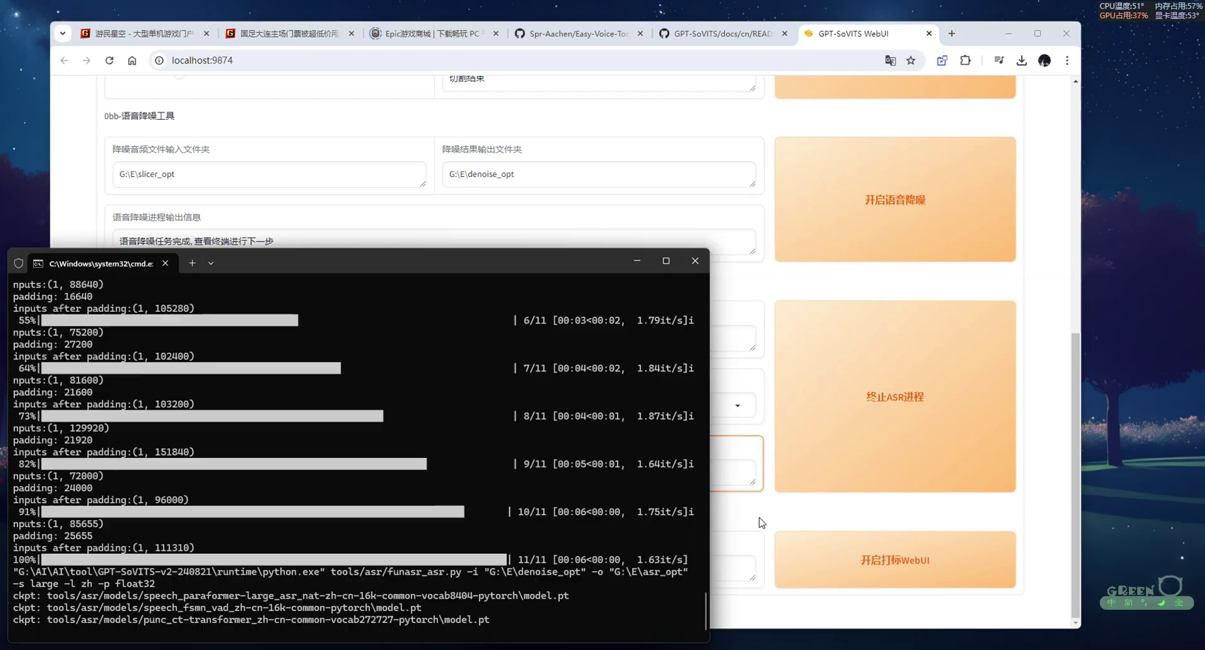
{"action": "key", "text": "alt+Tab"}
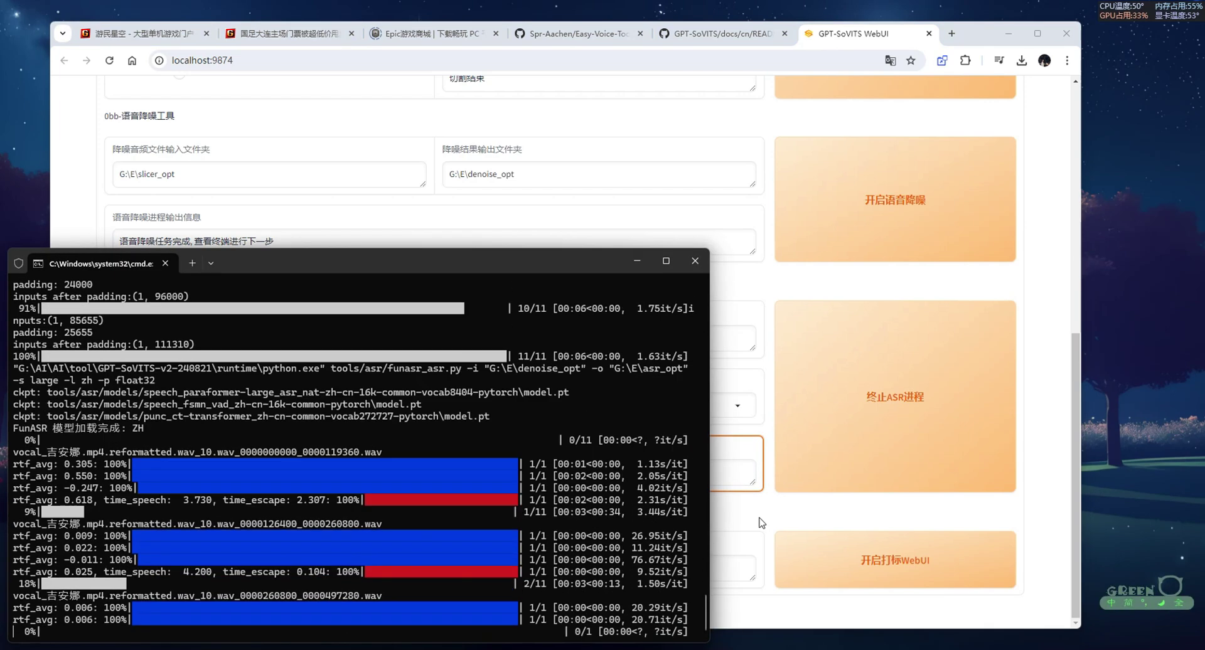
Step: Return to the GPT-SoVITS page and launch the labelling WebUI for G:\E\asr_opt\denoise_opt.list
{"action": "left_click", "coordinate": [722, 533]}
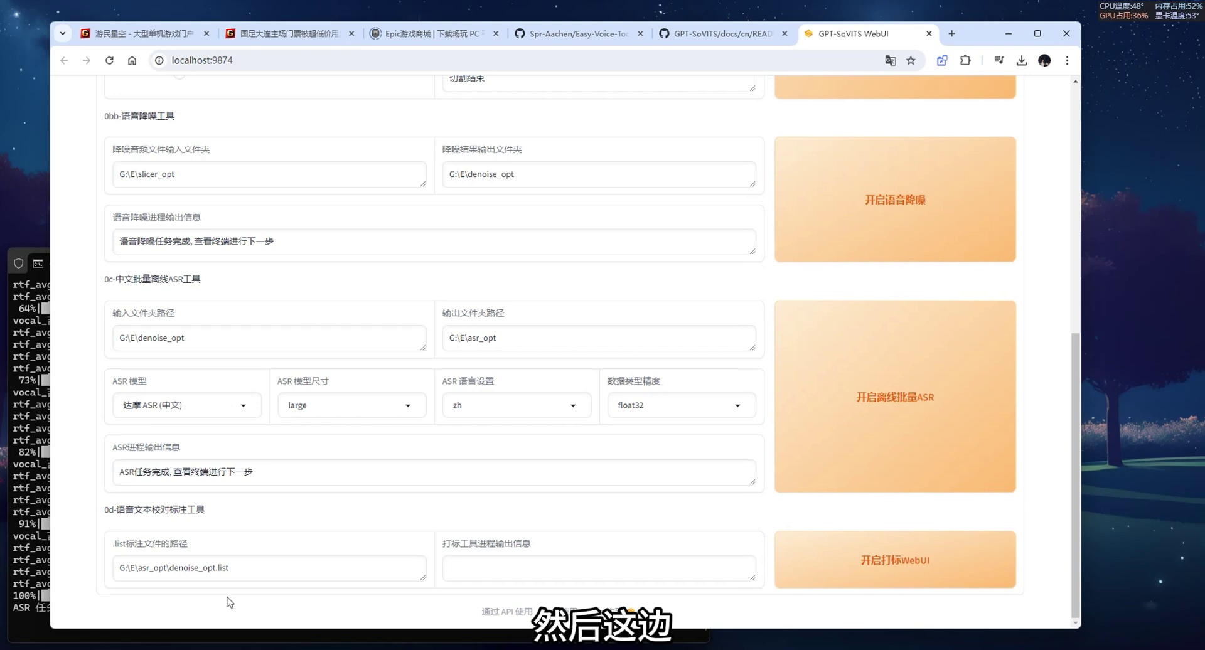
{"action": "left_click", "coordinate": [877, 571]}
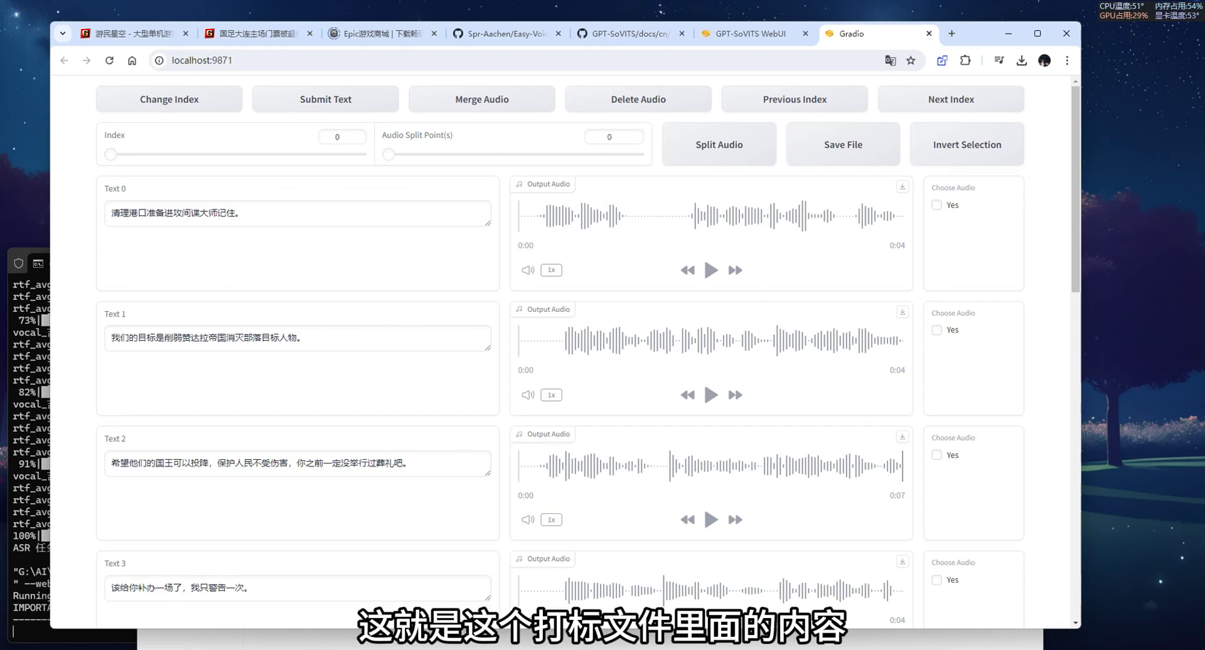
Step: Open denoise_opt.list from the asr_opt folder, examine the transcribed text of each clip, and close it to return to the labelling page
{"action": "mouse_move", "coordinate": [407, 643]}
{"action": "left_click", "coordinate": [408, 593]}
{"action": "double_click", "coordinate": [427, 166]}
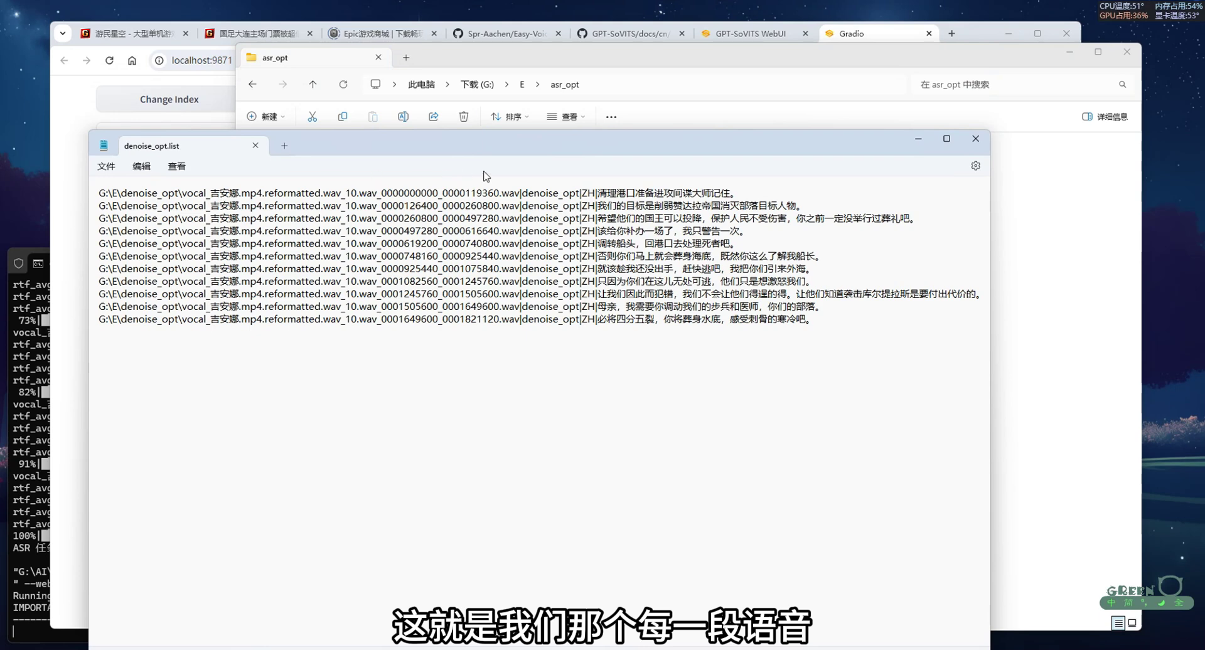
{"action": "left_click_drag", "start_coordinate": [596, 192], "coordinate": [744, 192]}
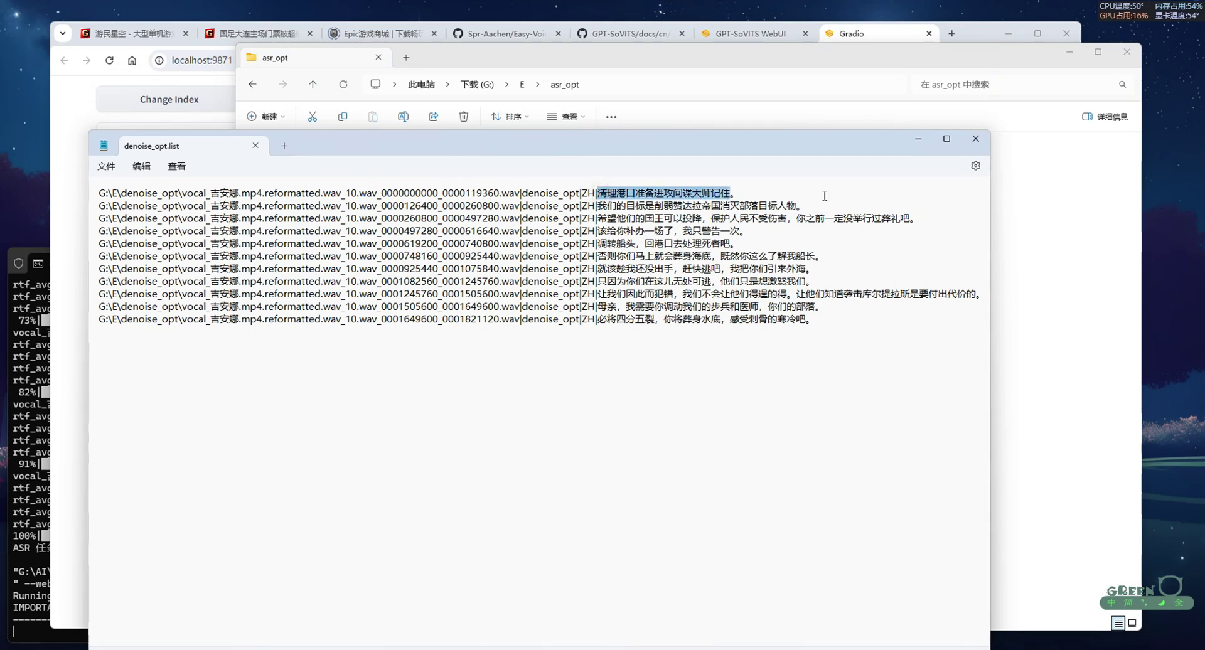
{"action": "left_click_drag", "start_coordinate": [820, 189], "coordinate": [892, 312]}
{"action": "left_click", "coordinate": [896, 317]}
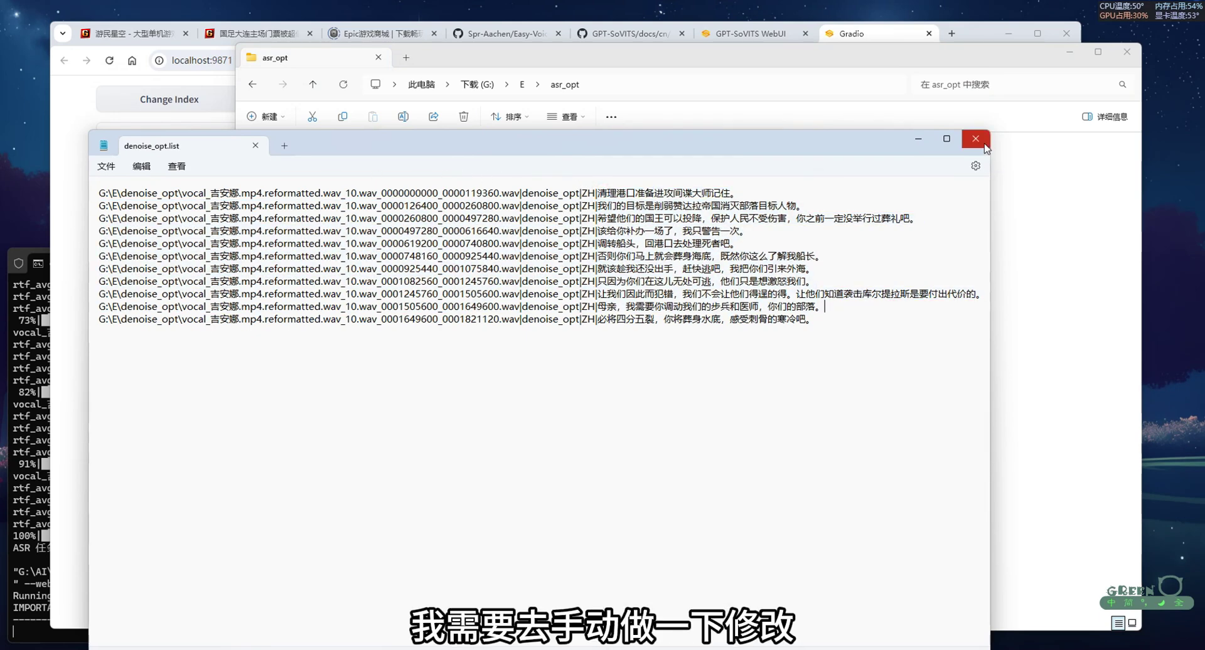
{"action": "left_click", "coordinate": [983, 146]}
{"action": "left_click", "coordinate": [70, 259]}
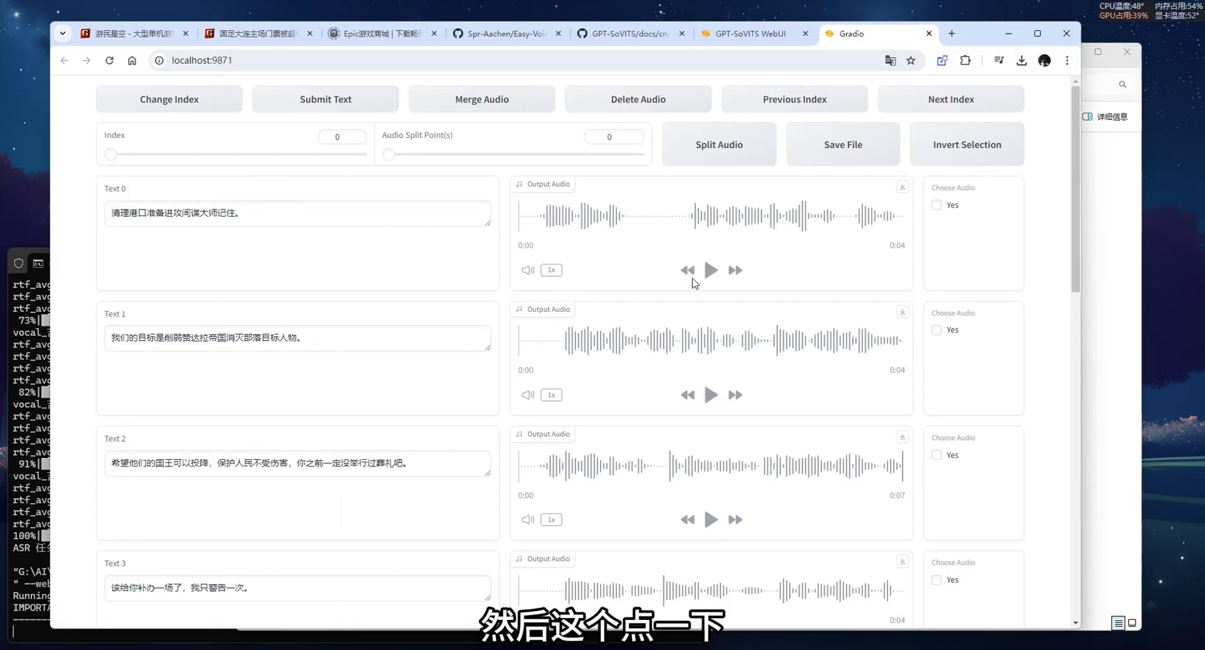
Step: Listen to the Text 0 clip and correct its transcript by inserting a comma after 港口 and another after 大师
{"action": "left_click", "coordinate": [711, 272]}
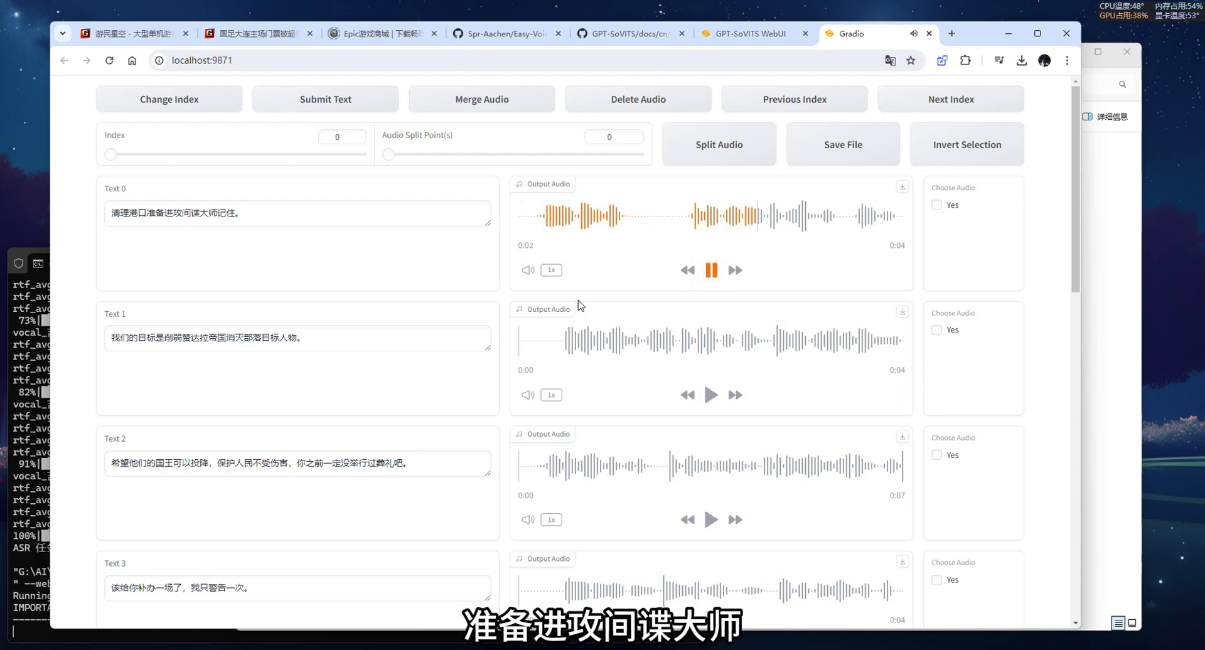
{"action": "left_click", "coordinate": [146, 215]}
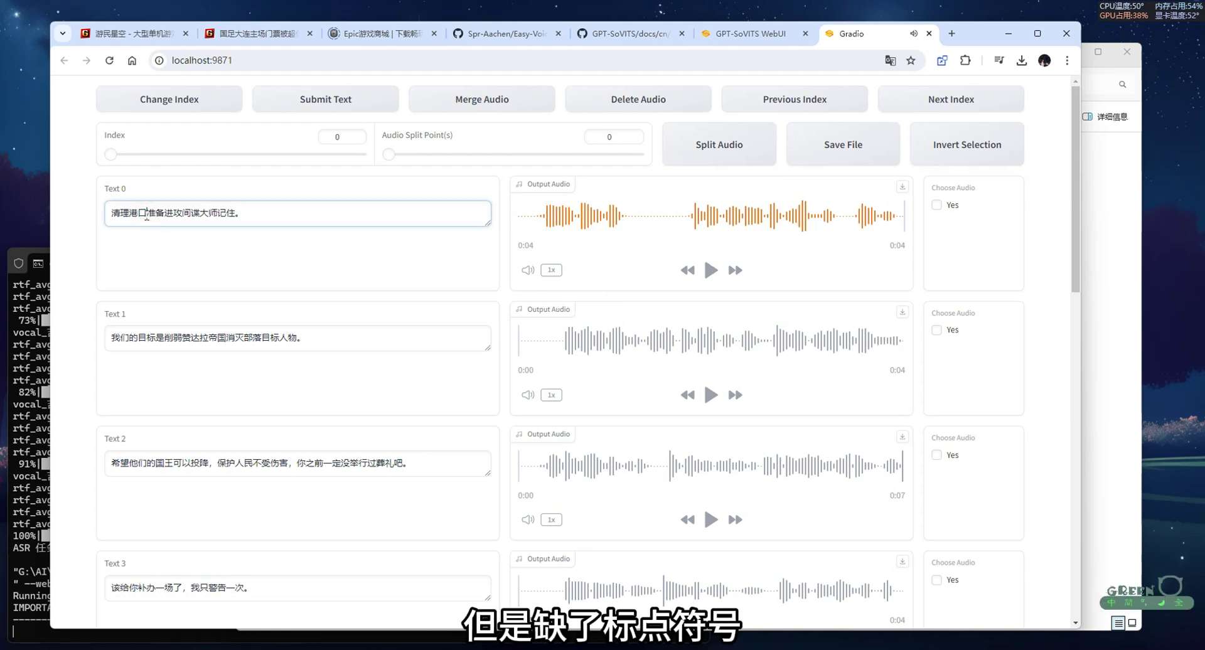
{"action": "type", "text": "，"}
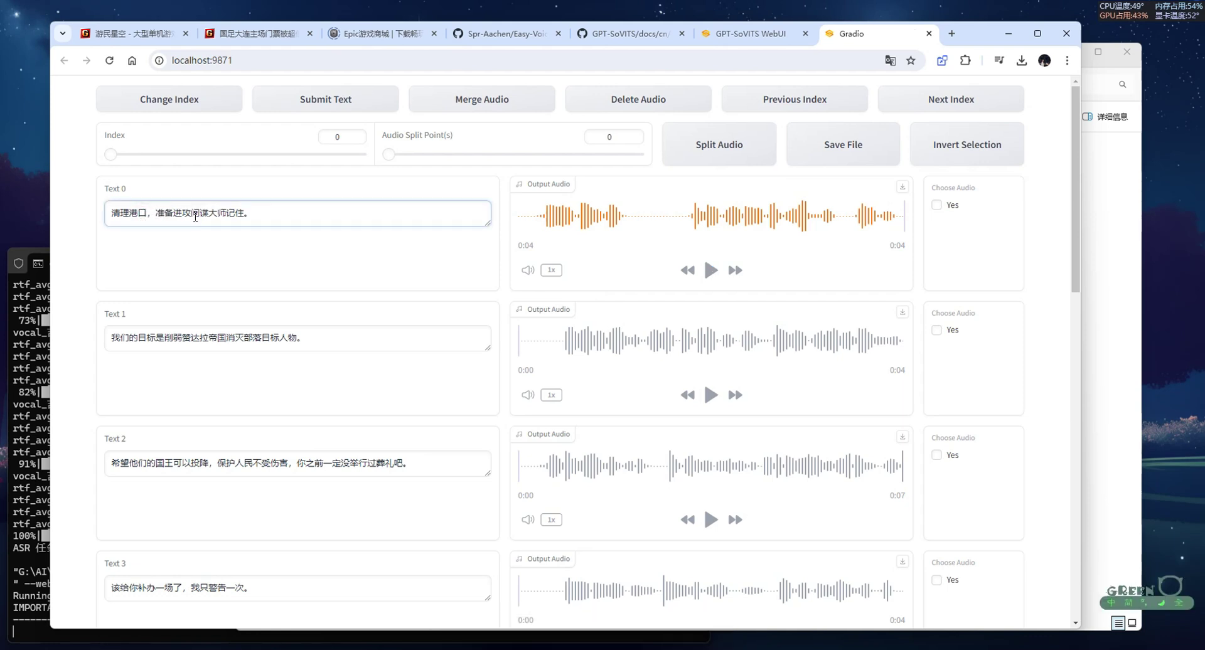
{"action": "left_click", "coordinate": [223, 213]}
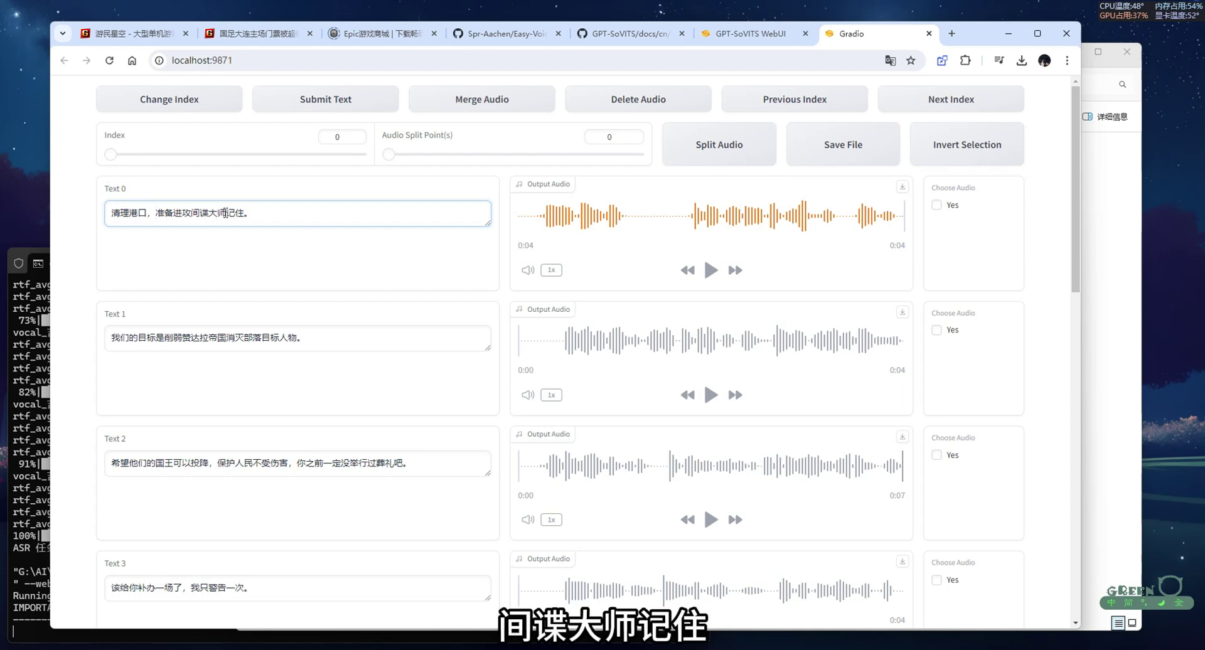
{"action": "type", "text": "，"}
Step: Listen to the Text 1 clip and insert a comma after 帝国 in its transcript
{"action": "scroll", "coordinate": [239, 248], "scroll_direction": "down", "scroll_amount": 1}
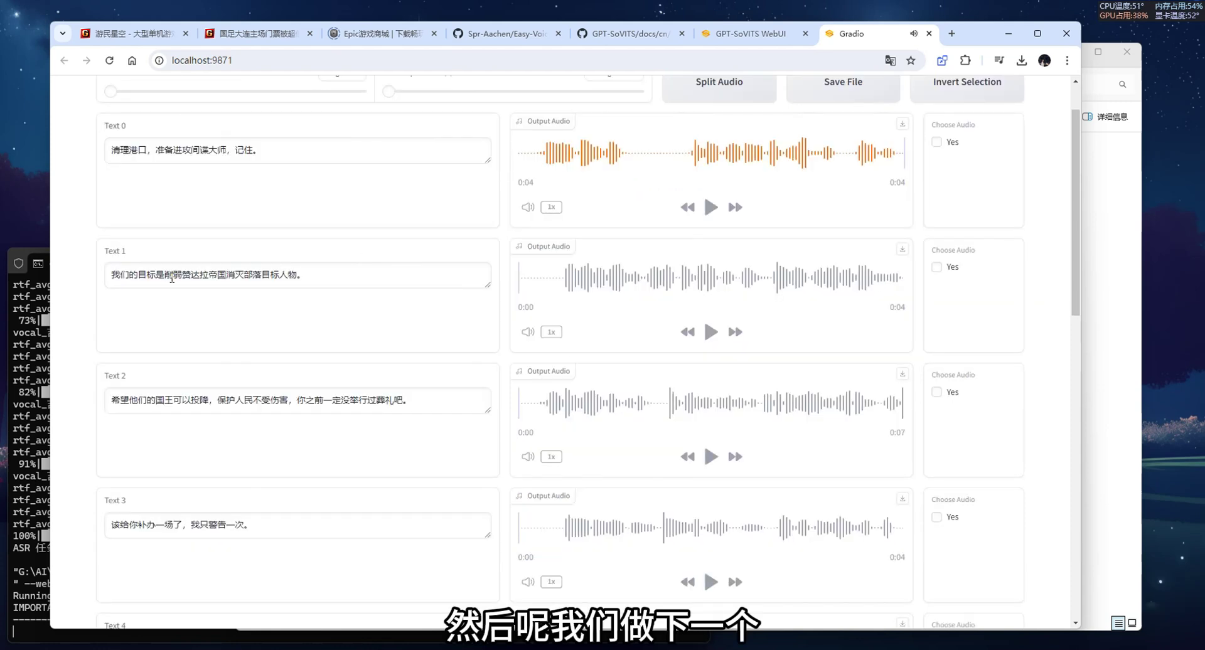
{"action": "left_click", "coordinate": [711, 331]}
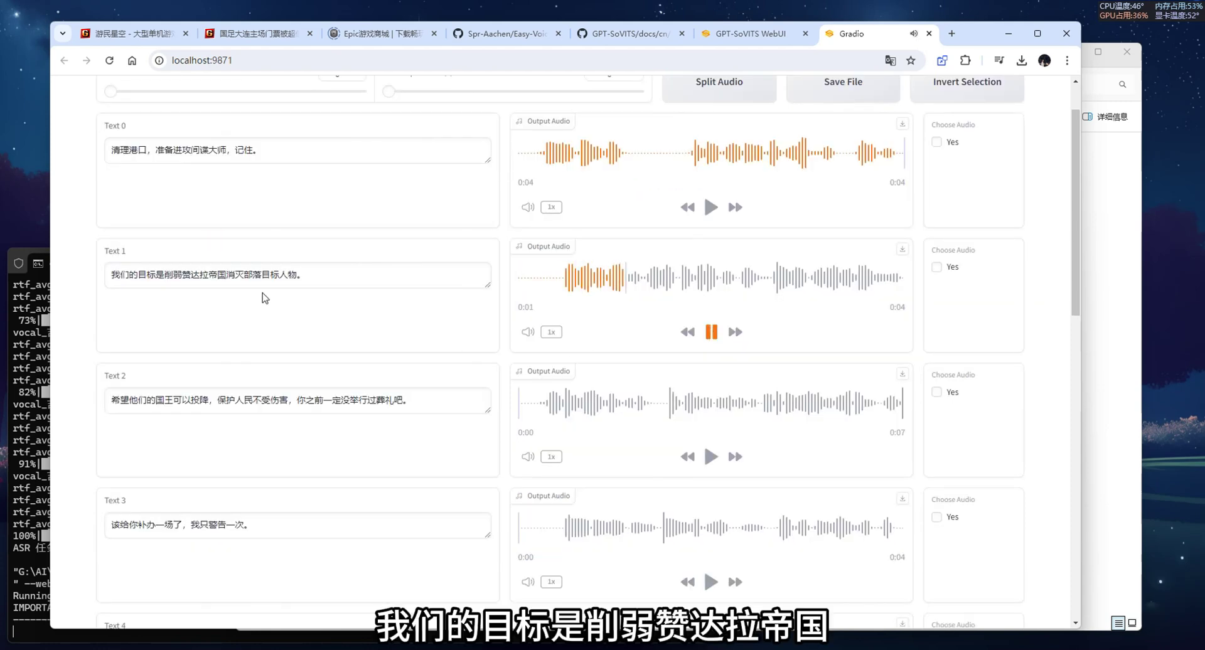
{"action": "left_click", "coordinate": [227, 274]}
{"action": "type", "text": "，"}
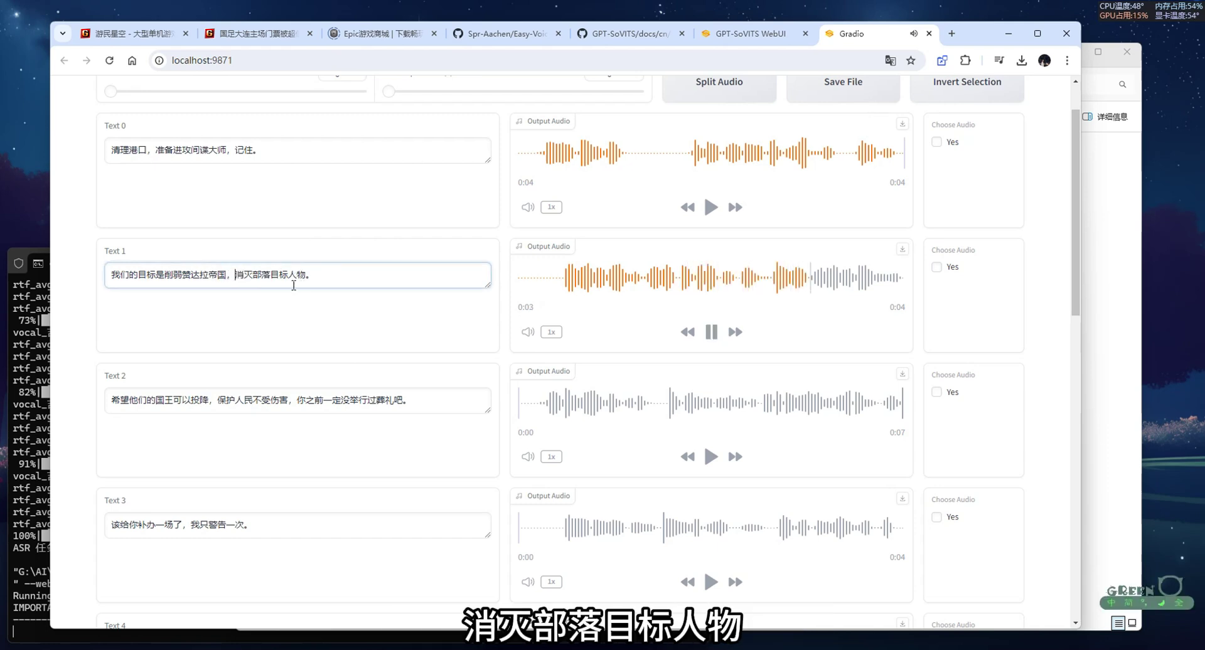
{"action": "left_click", "coordinate": [300, 307]}
Step: Play the Text 2, Text 3 and Text 4 clips and compare each with its transcript
{"action": "scroll", "coordinate": [438, 347], "scroll_direction": "down", "scroll_amount": 1}
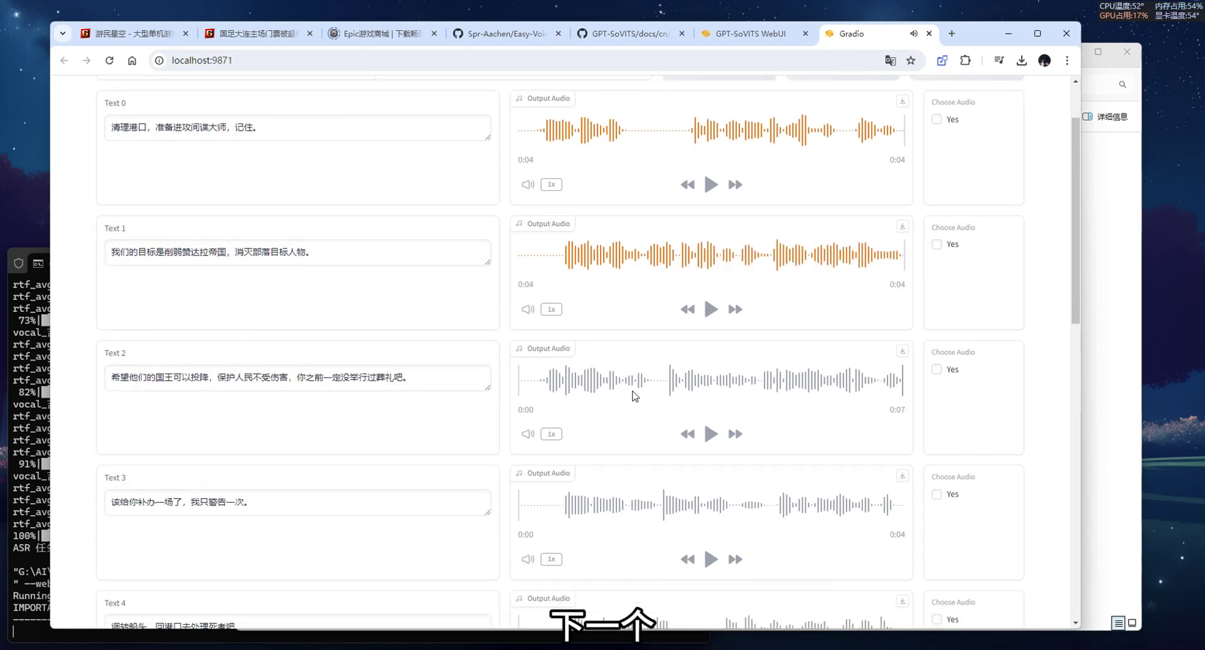
{"action": "left_click", "coordinate": [711, 393]}
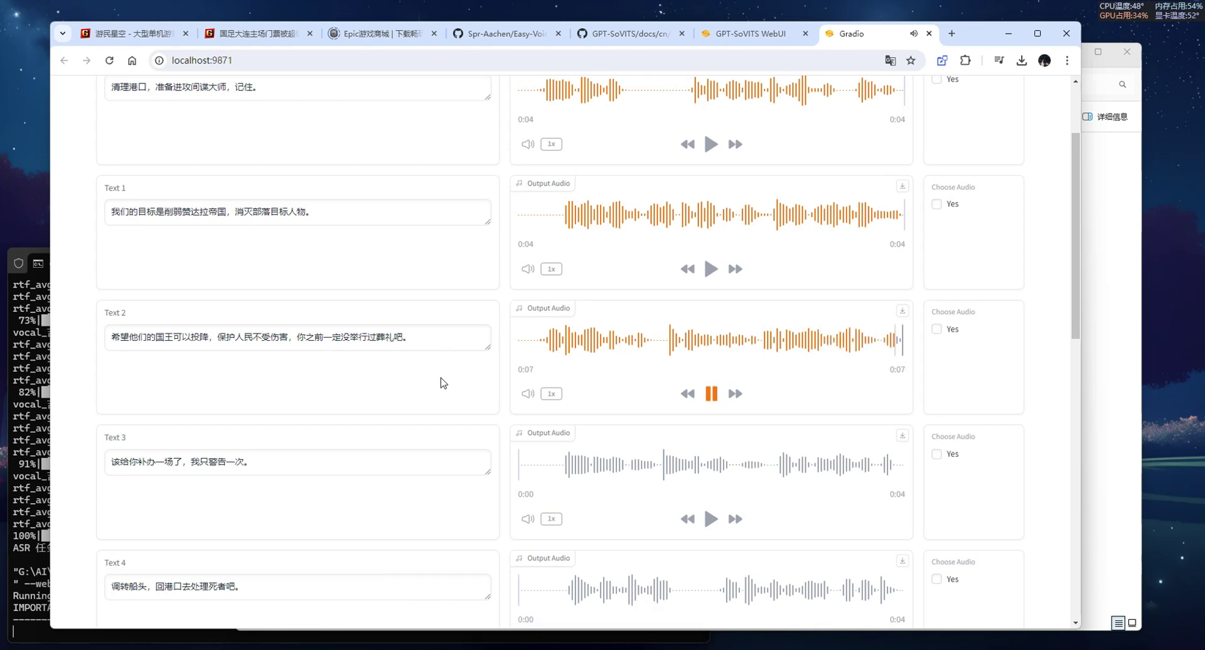
{"action": "scroll", "coordinate": [498, 344], "scroll_direction": "down", "scroll_amount": 2}
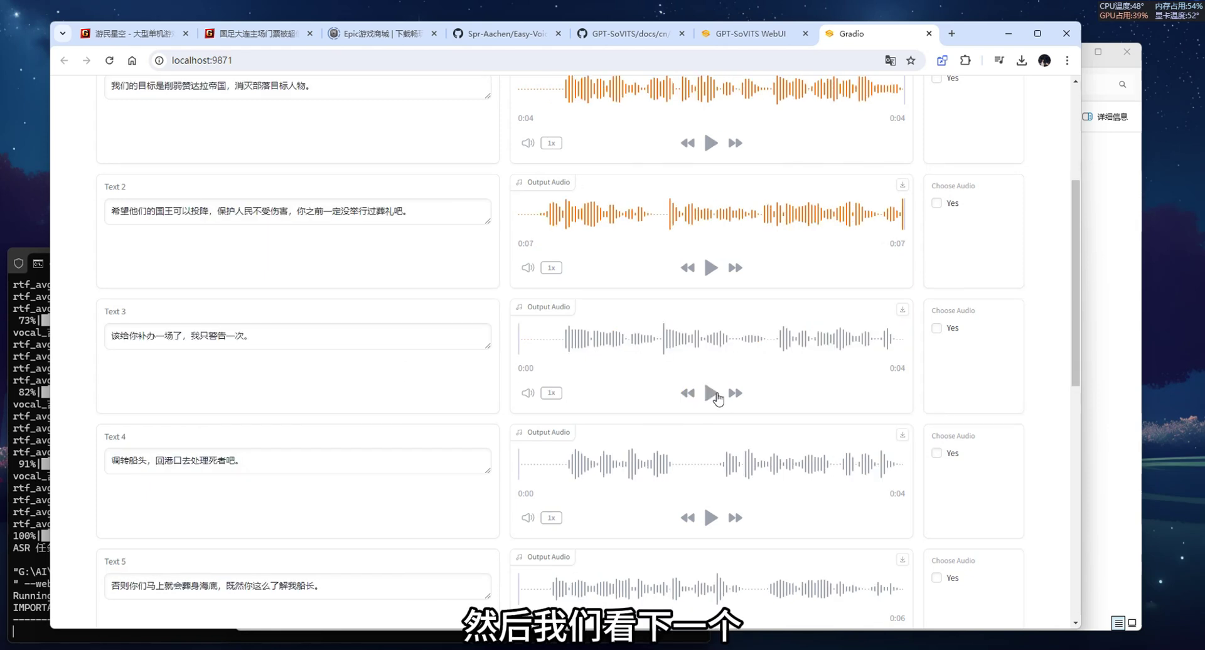
{"action": "left_click", "coordinate": [711, 393]}
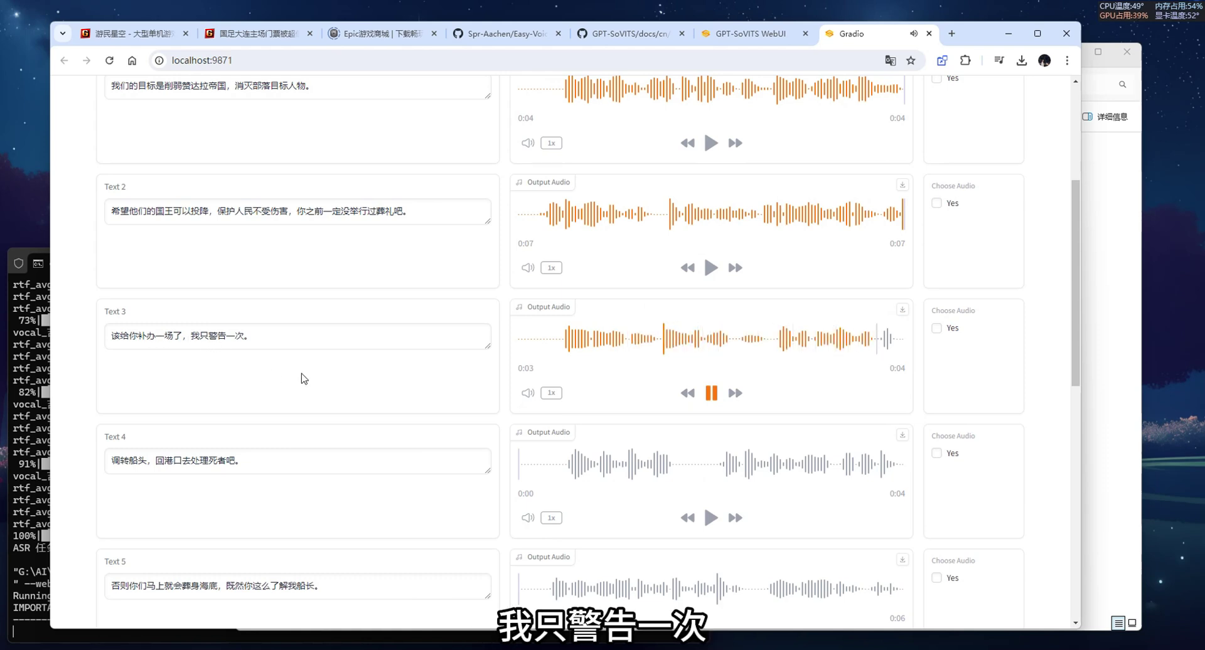
{"action": "left_click", "coordinate": [343, 373]}
{"action": "scroll", "coordinate": [424, 385], "scroll_direction": "down", "scroll_amount": 2}
{"action": "left_click", "coordinate": [711, 392]}
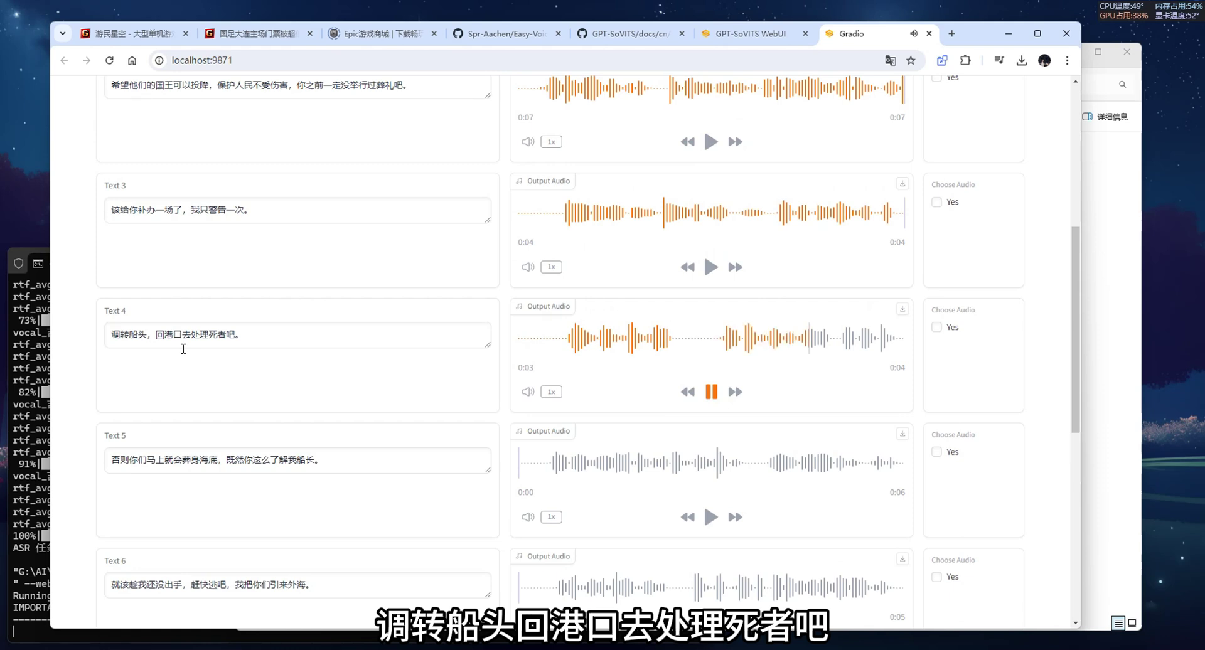
Step: Check the Text 5 clip against its transcript and insert a comma before 船长
{"action": "scroll", "coordinate": [183, 349], "scroll_direction": "down", "scroll_amount": 2}
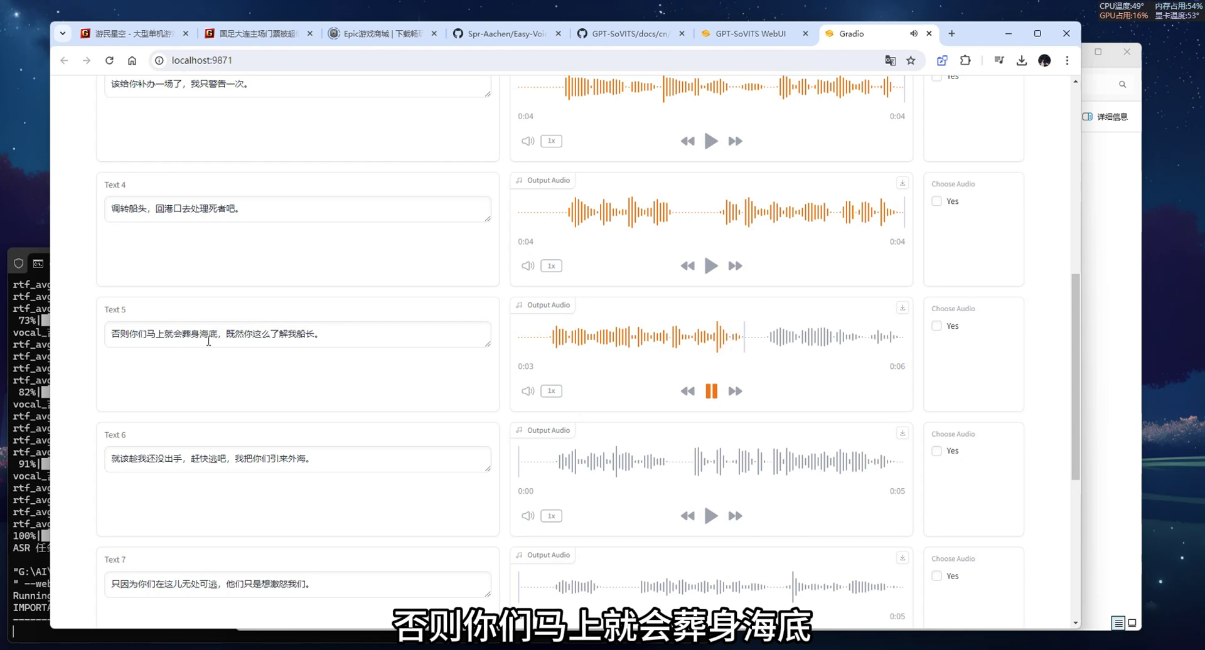
{"action": "left_click", "coordinate": [298, 338]}
{"action": "type", "text": "，"}
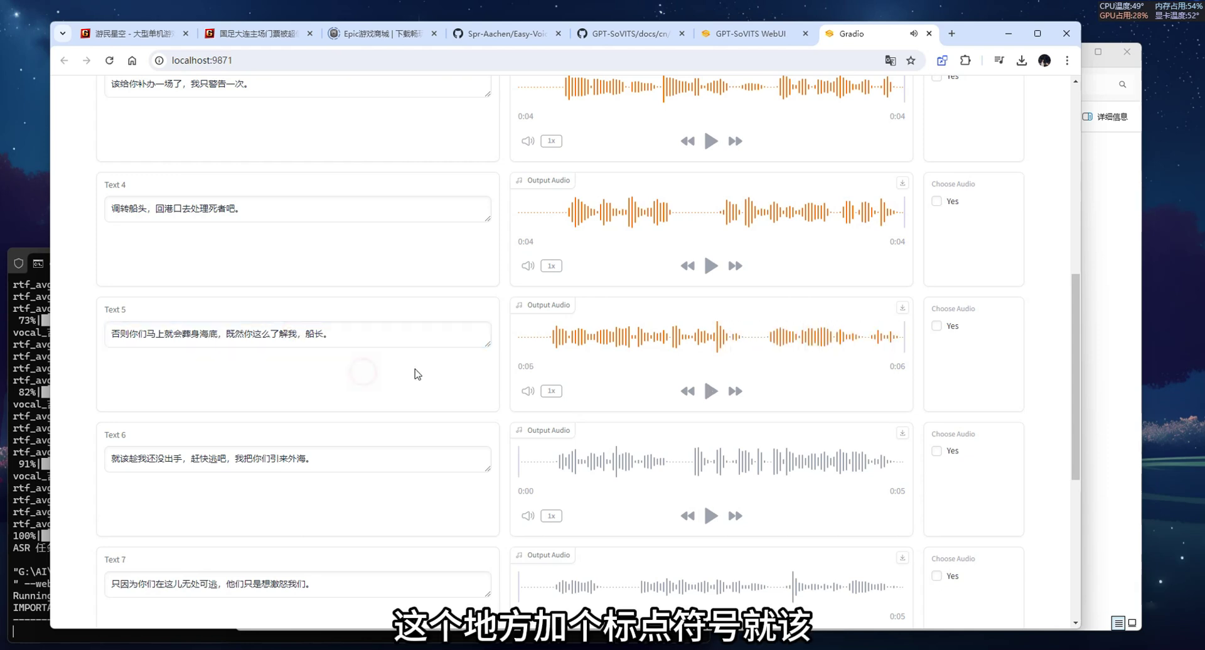
Step: Play the Text 6, Text 7 and Text 8 clips and check their transcripts against the audio
{"action": "scroll", "coordinate": [715, 351], "scroll_direction": "down", "scroll_amount": 2}
{"action": "left_click", "coordinate": [711, 390]}
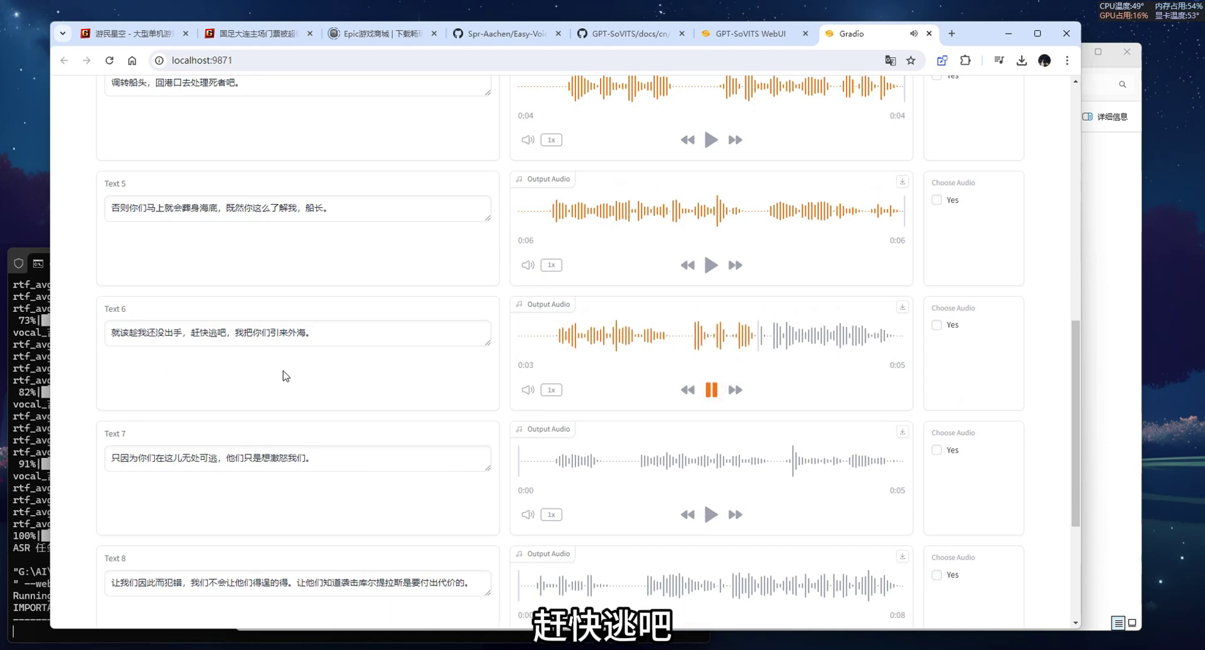
{"action": "scroll", "coordinate": [303, 362], "scroll_direction": "down", "scroll_amount": 2}
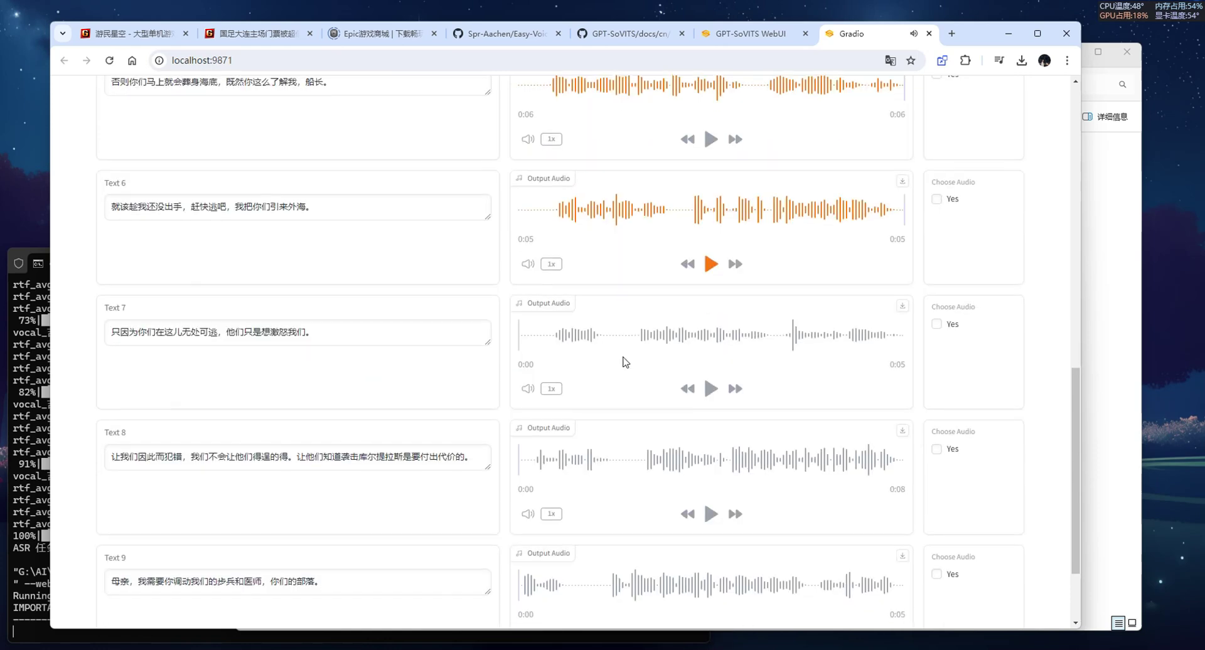
{"action": "left_click", "coordinate": [711, 388]}
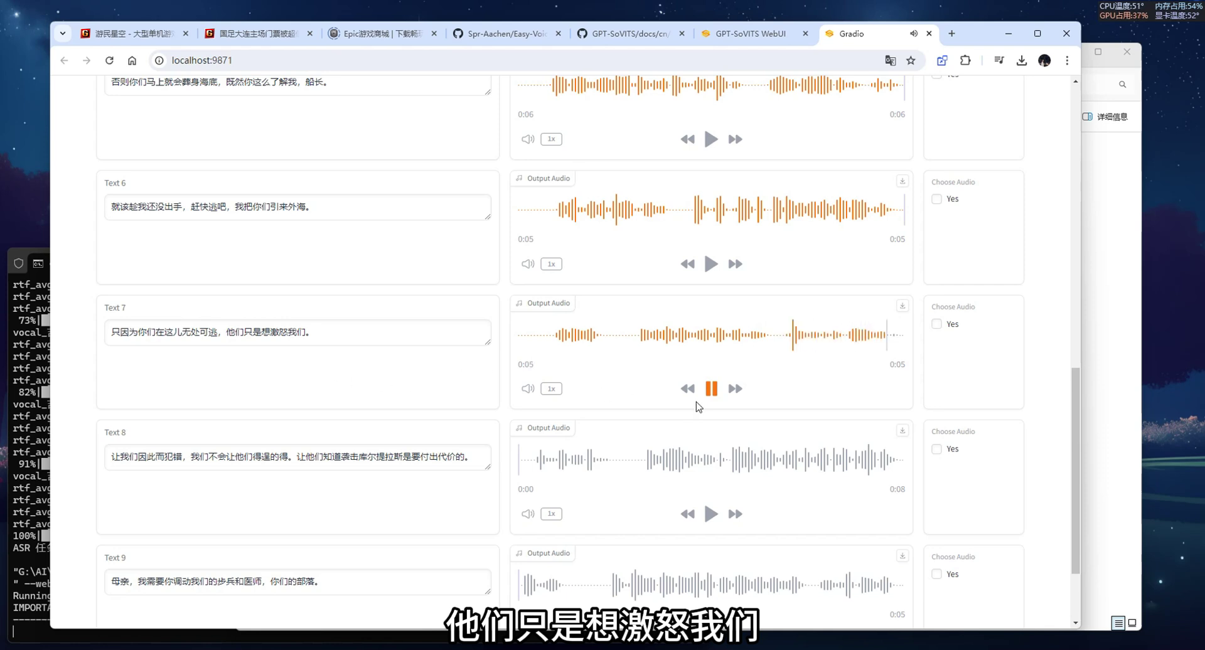
{"action": "scroll", "coordinate": [386, 386], "scroll_direction": "down", "scroll_amount": 2}
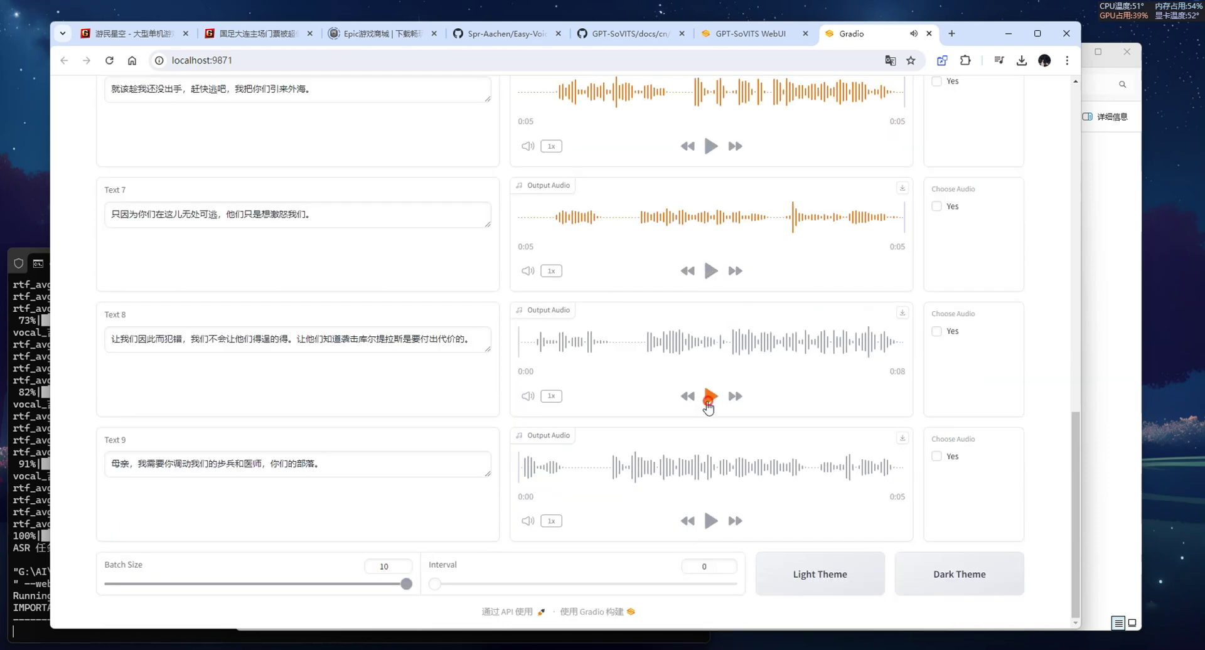
{"action": "left_click", "coordinate": [711, 396]}
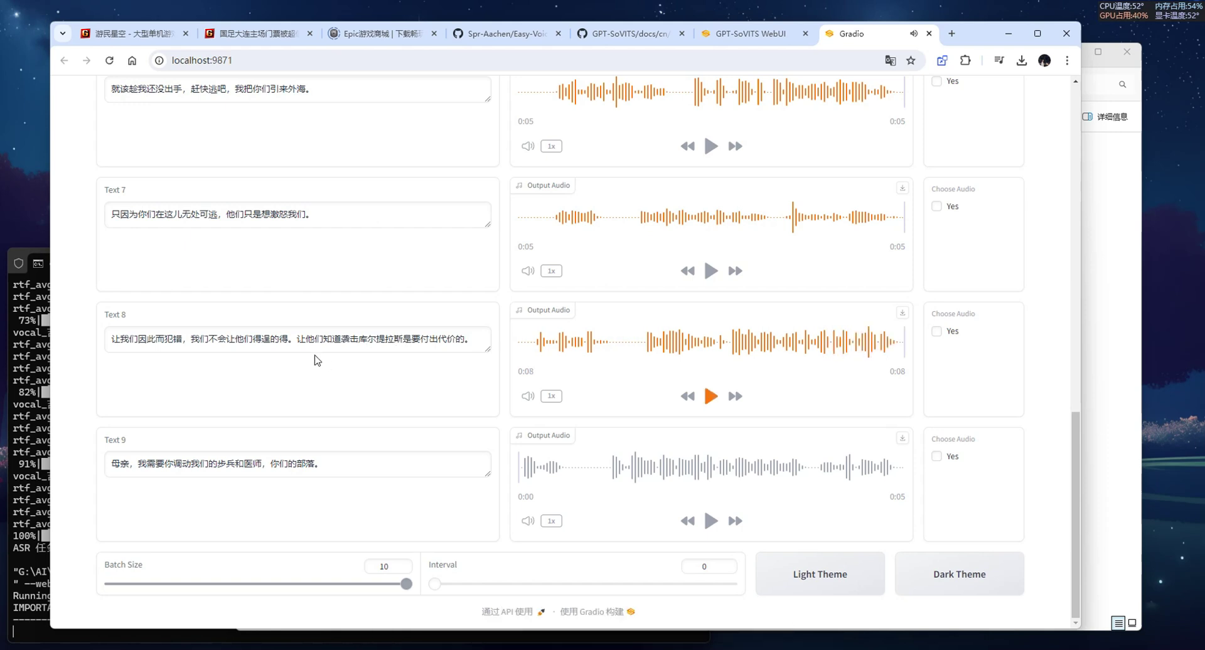
Step: In the Text 8 transcript, insert a comma after 得逞的 and delete the full stop after the following 得
{"action": "left_click", "coordinate": [289, 345]}
{"action": "type", "text": "，"}
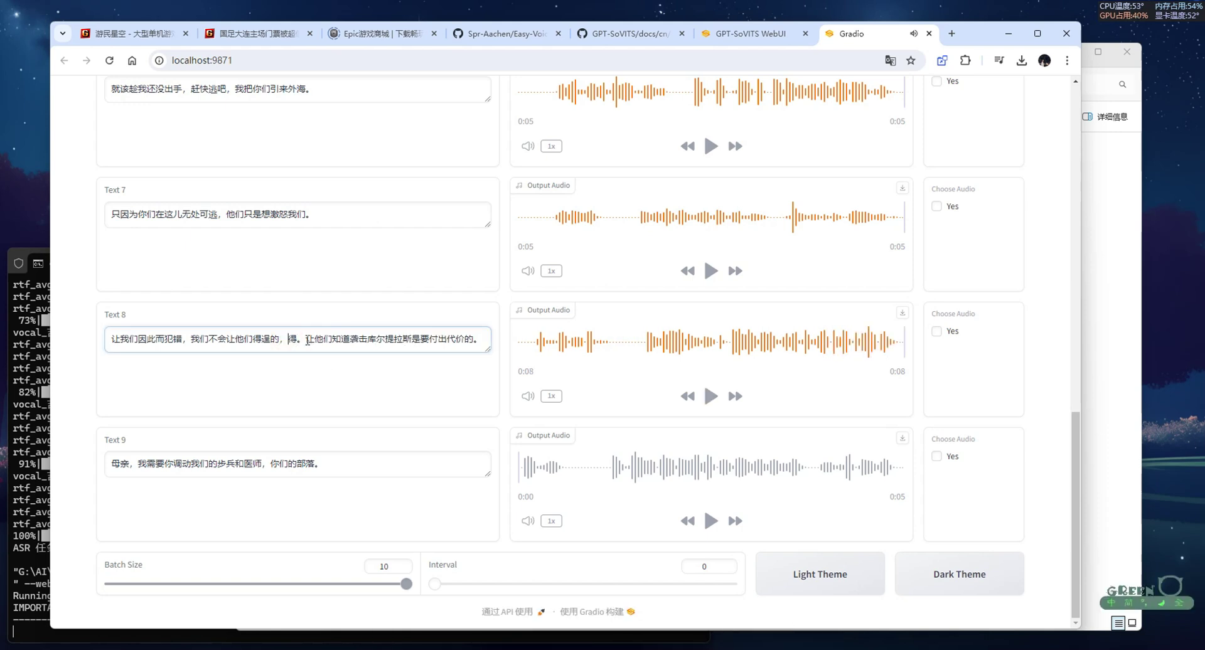
{"action": "key", "text": "BackSpace"}
{"action": "left_click", "coordinate": [225, 409]}
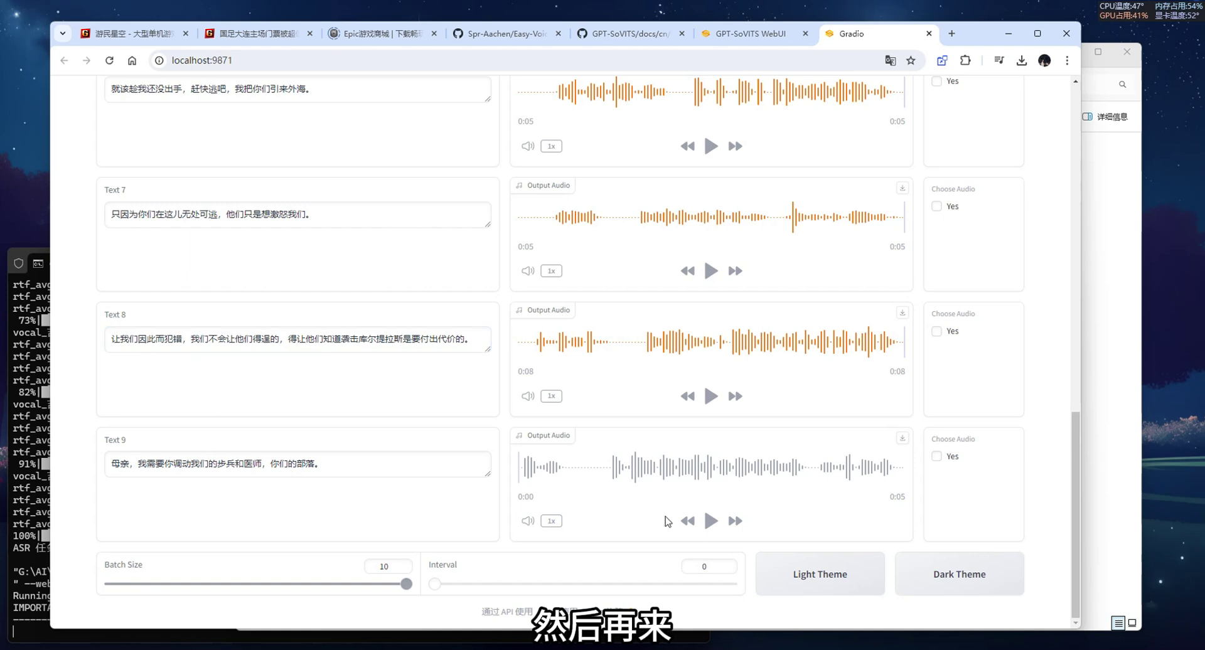
Step: Check the Text 9 clip against its transcript and submit the corrected texts of this page
{"action": "left_click", "coordinate": [711, 521]}
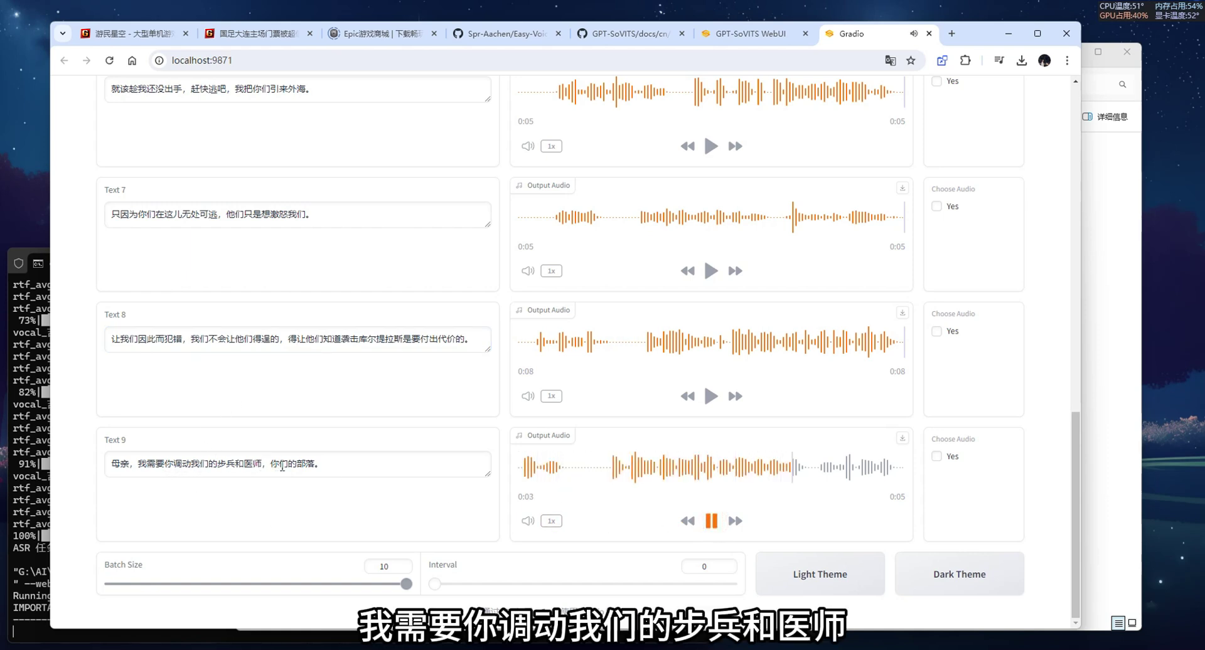
{"action": "scroll", "coordinate": [444, 509], "scroll_direction": "up", "scroll_amount": 15}
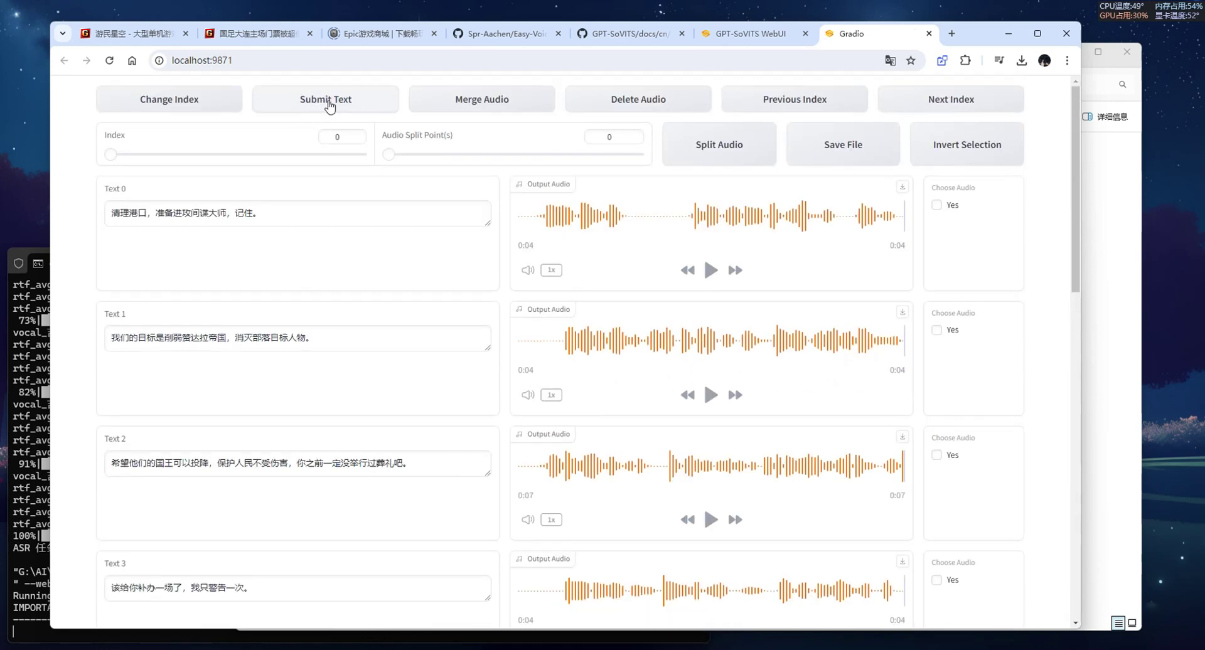
{"action": "left_click", "coordinate": [330, 104]}
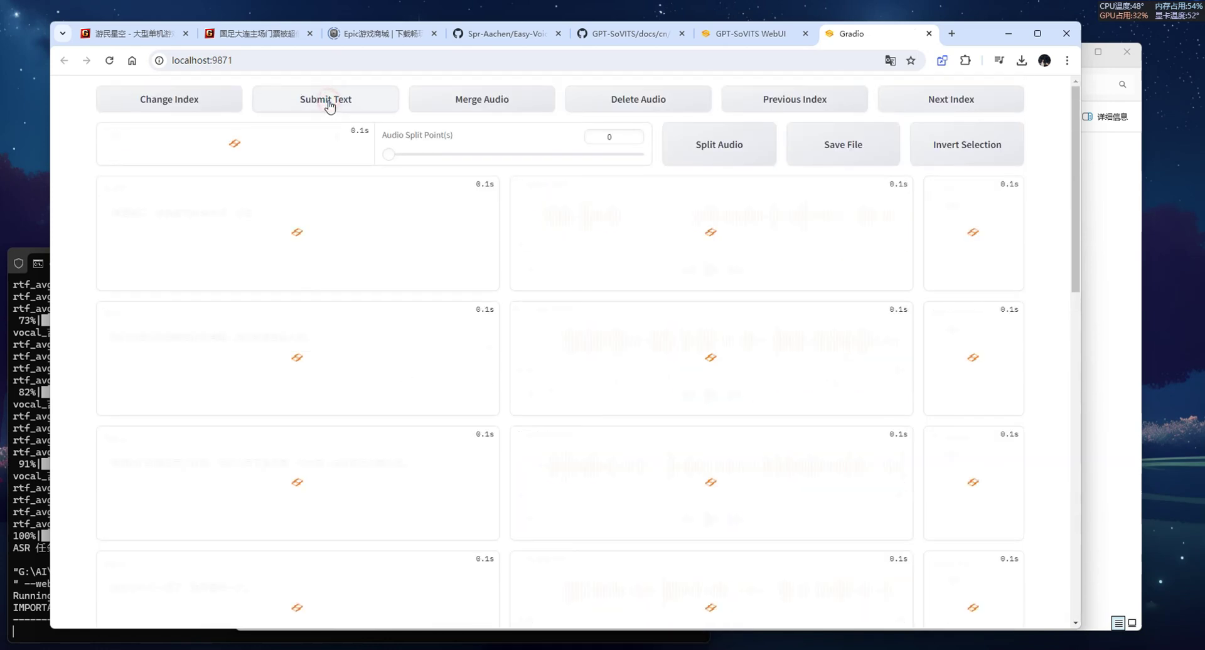
Step: Go to the next page of clips, check the Text 10 audio against its transcript and submit the text
{"action": "left_click", "coordinate": [923, 99]}
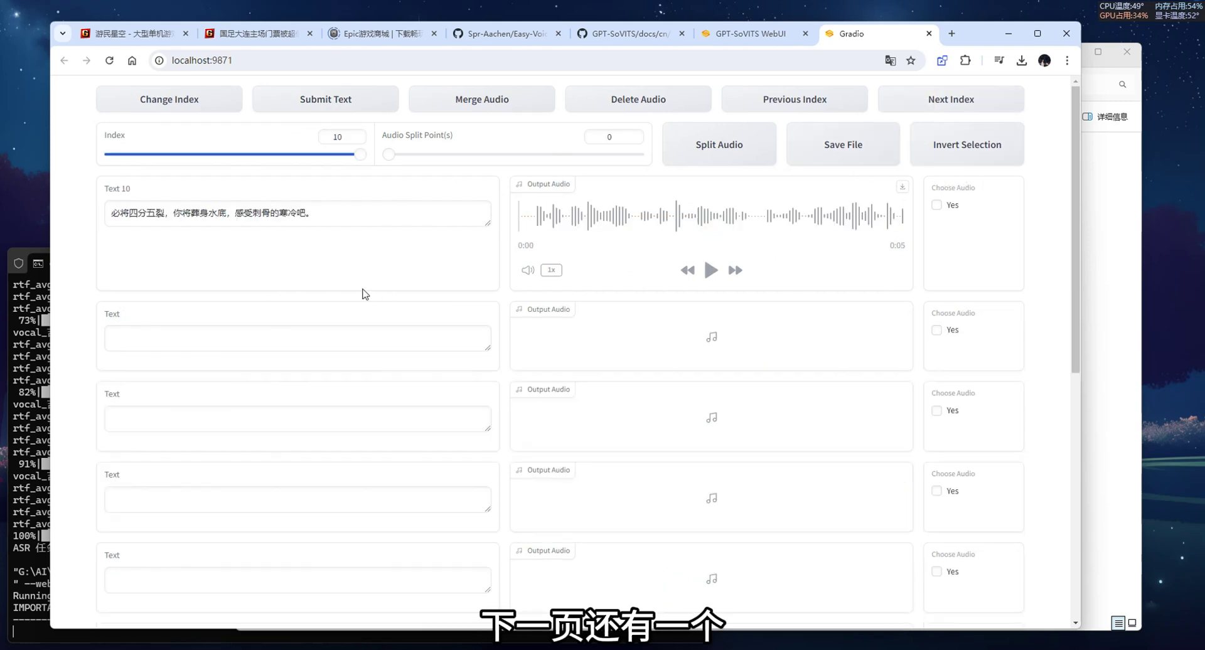
{"action": "left_click", "coordinate": [710, 269]}
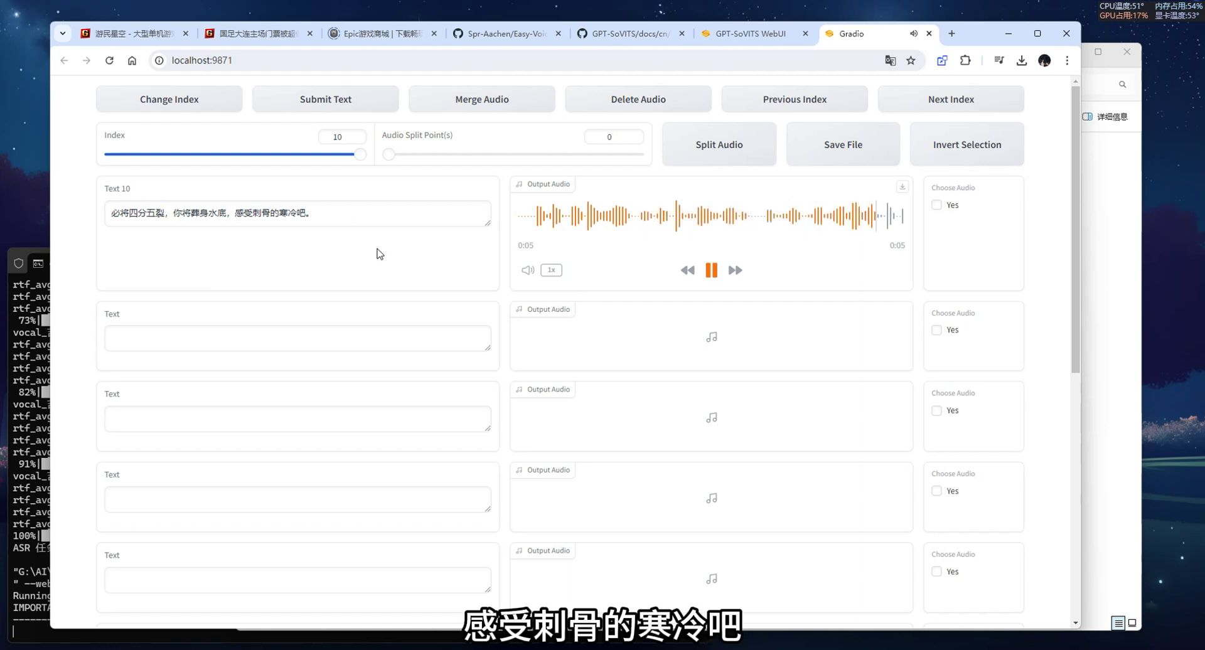
{"action": "left_click", "coordinate": [330, 101]}
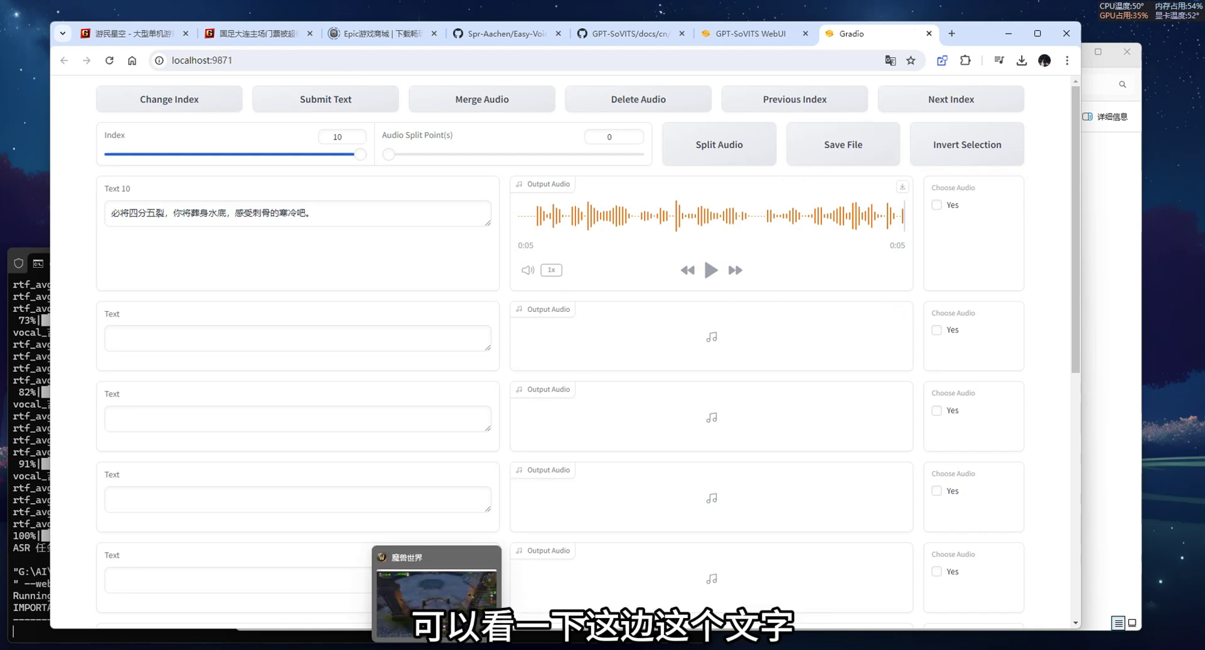
Step: Open denoise_opt.list from the asr_opt folder, review the saved transcripts and close the file
{"action": "left_click", "coordinate": [295, 596]}
{"action": "double_click", "coordinate": [407, 162]}
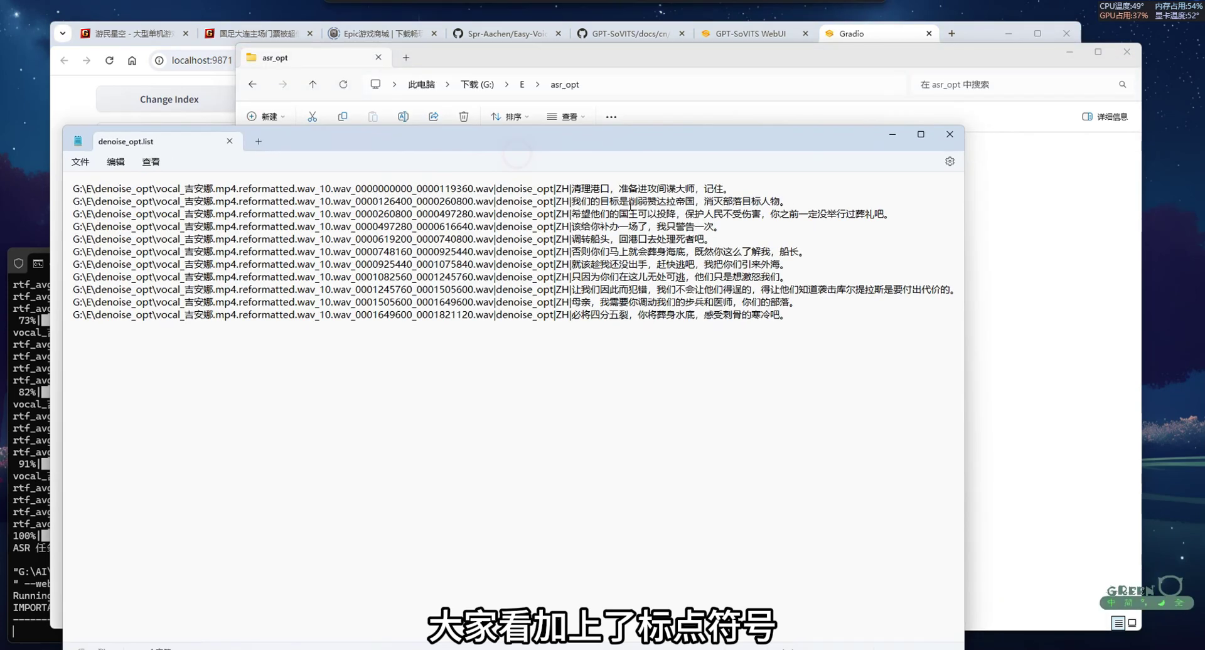
{"action": "left_click", "coordinate": [950, 134]}
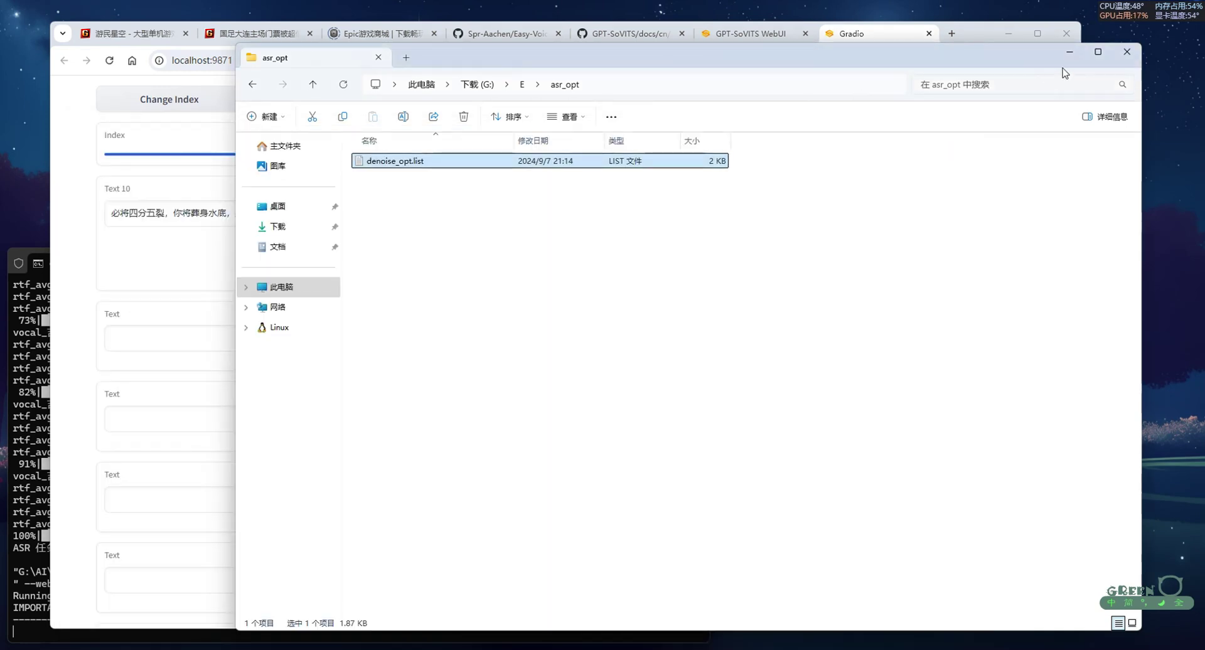
Step: Close the labelling page and stop the labelling WebUI from the GPT-SoVITS WebUI
{"action": "left_click", "coordinate": [923, 37]}
{"action": "left_click", "coordinate": [926, 36]}
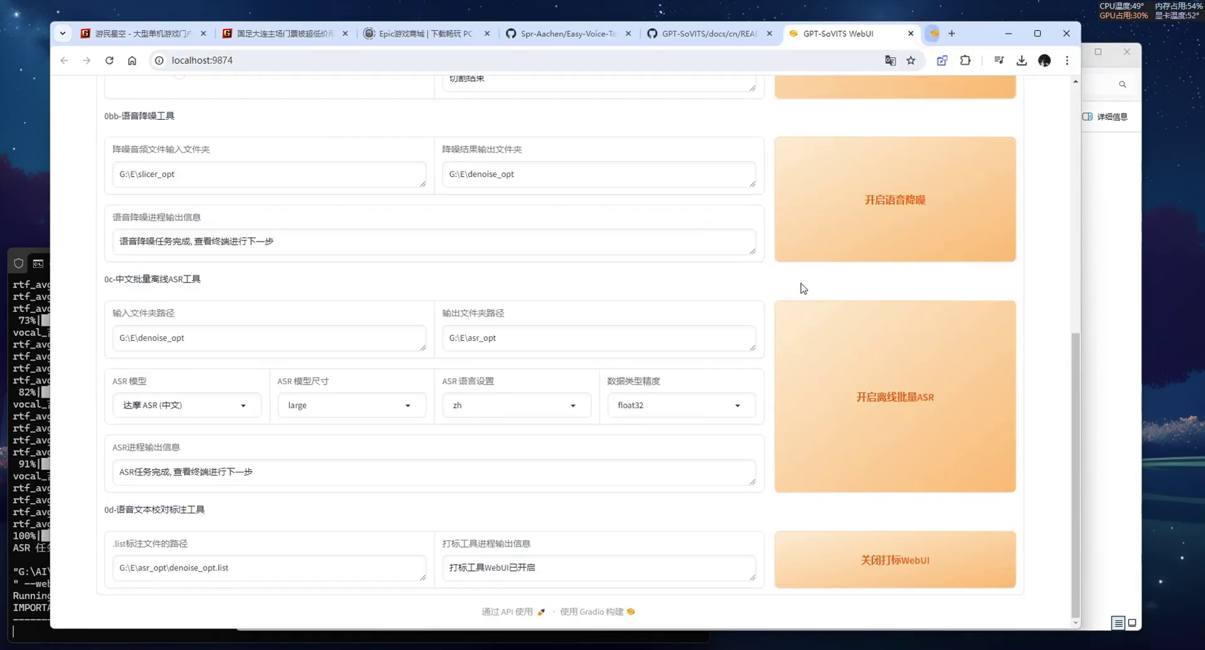
{"action": "left_click", "coordinate": [871, 571]}
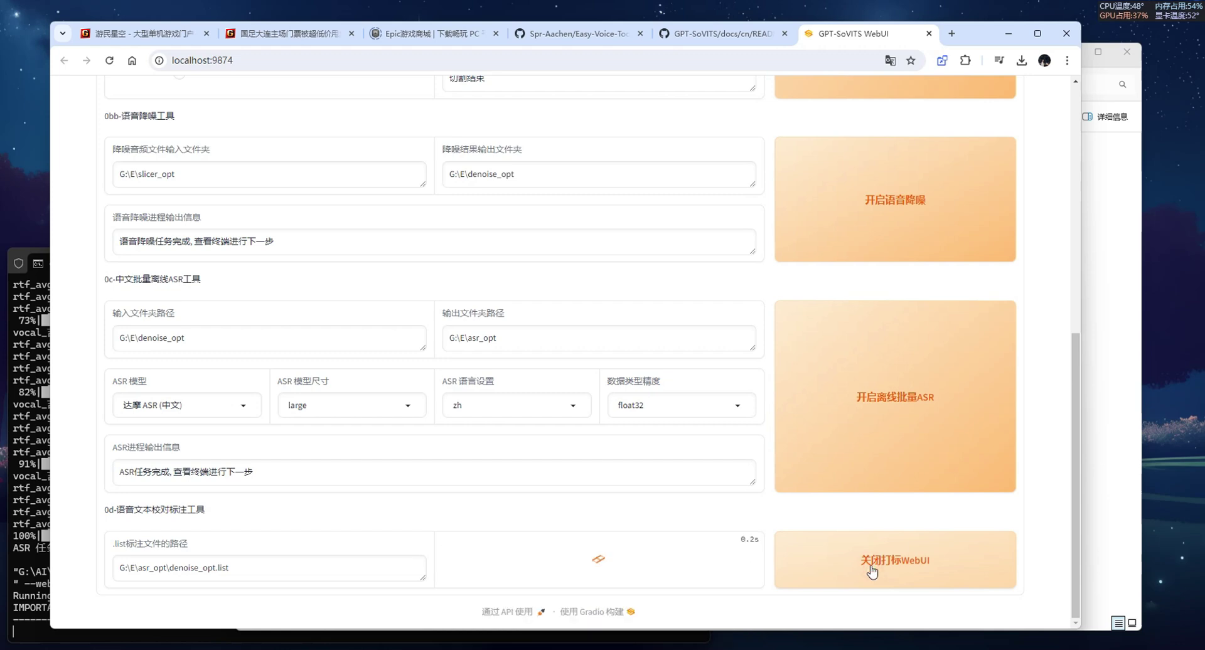
Step: Open the 1-GPT-SoVITS-TTS section and set the experiment/model name to jian
{"action": "scroll", "coordinate": [383, 556], "scroll_direction": "up", "scroll_amount": 8}
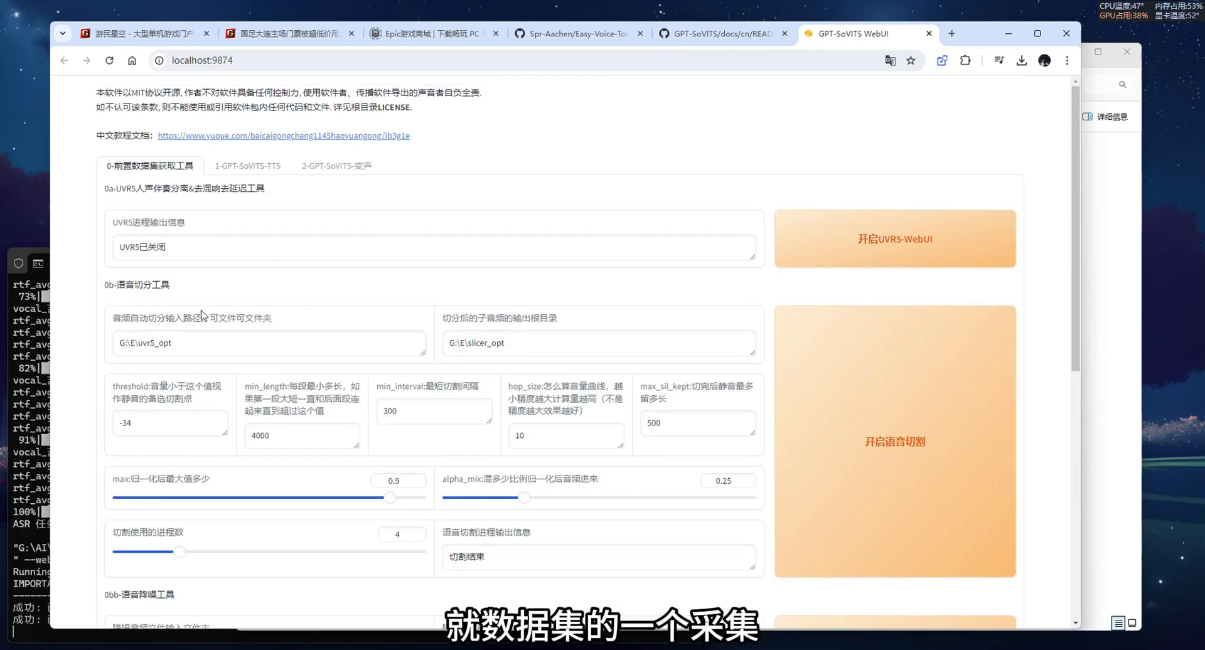
{"action": "left_click", "coordinate": [248, 167]}
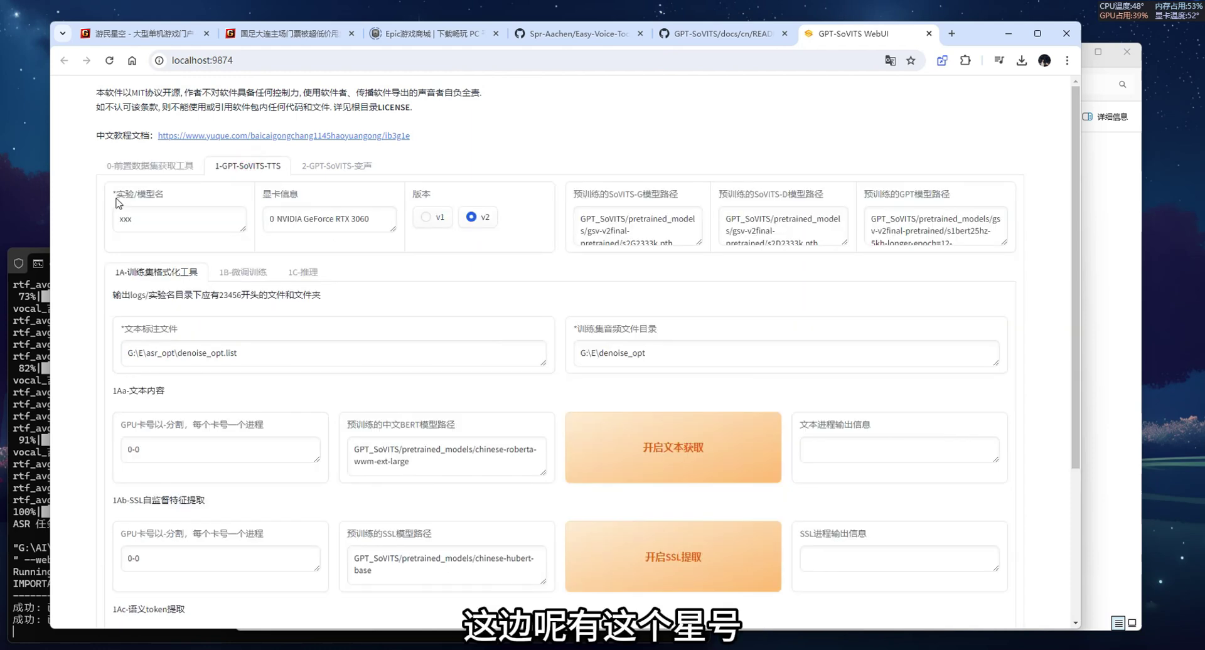
{"action": "double_click", "coordinate": [113, 194]}
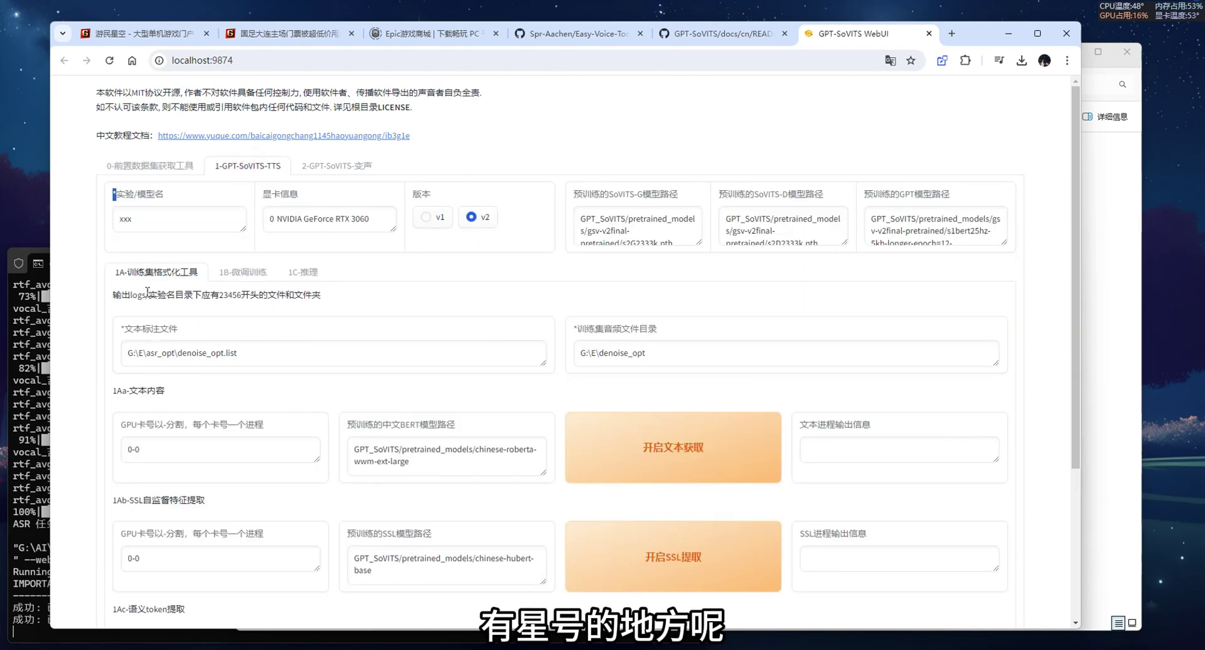
{"action": "left_click", "coordinate": [123, 329]}
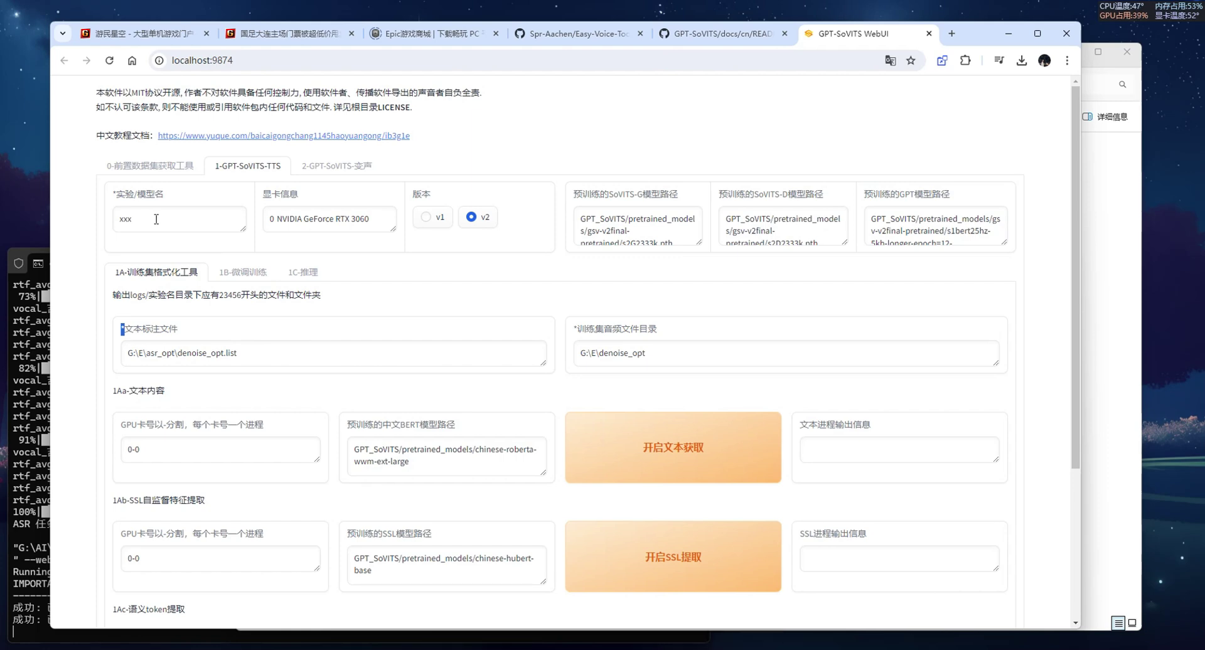
{"action": "left_click_drag", "start_coordinate": [156, 219], "coordinate": [110, 216]}
{"action": "type", "text": "jia"}
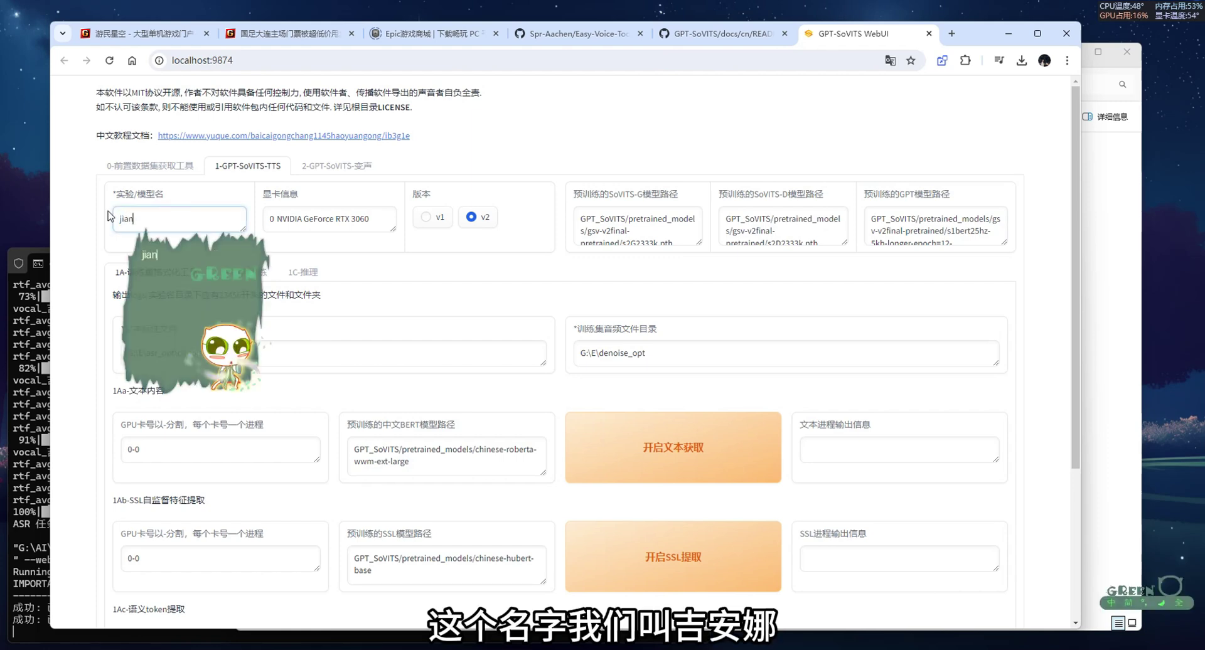
{"action": "type", "text": "n"}
{"action": "key", "text": "Return"}
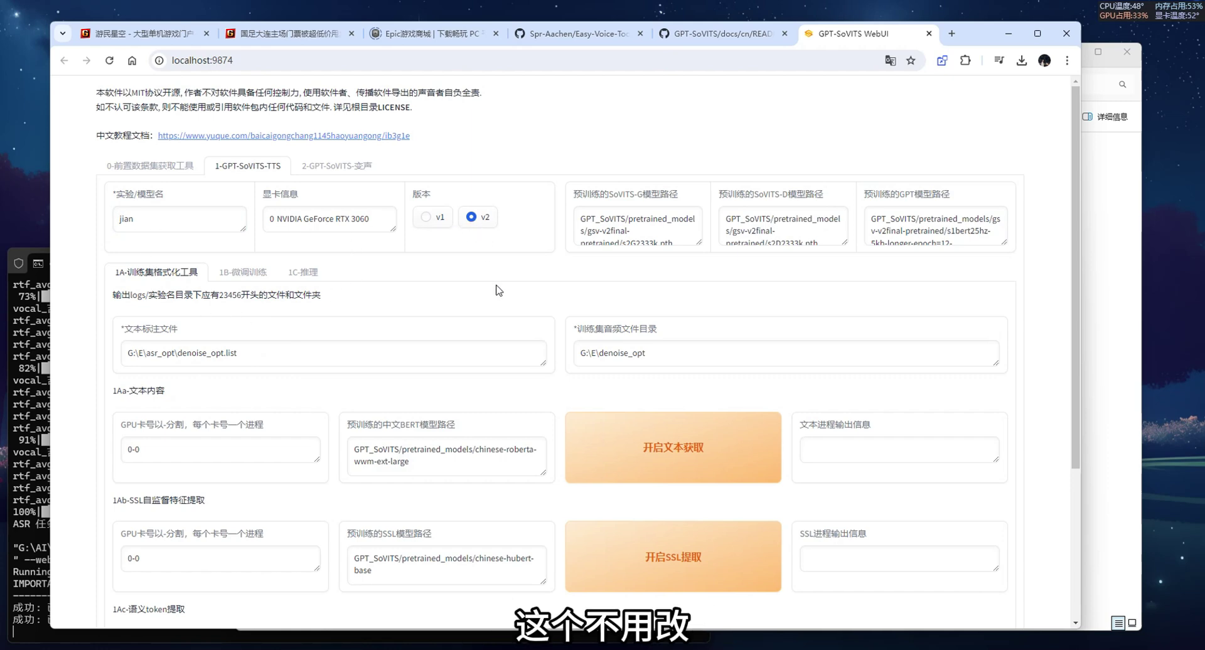
Step: Run the one-click training set formatting (一键三连) with the default paths and GPU settings
{"action": "scroll", "coordinate": [175, 288], "scroll_direction": "down", "scroll_amount": 1}
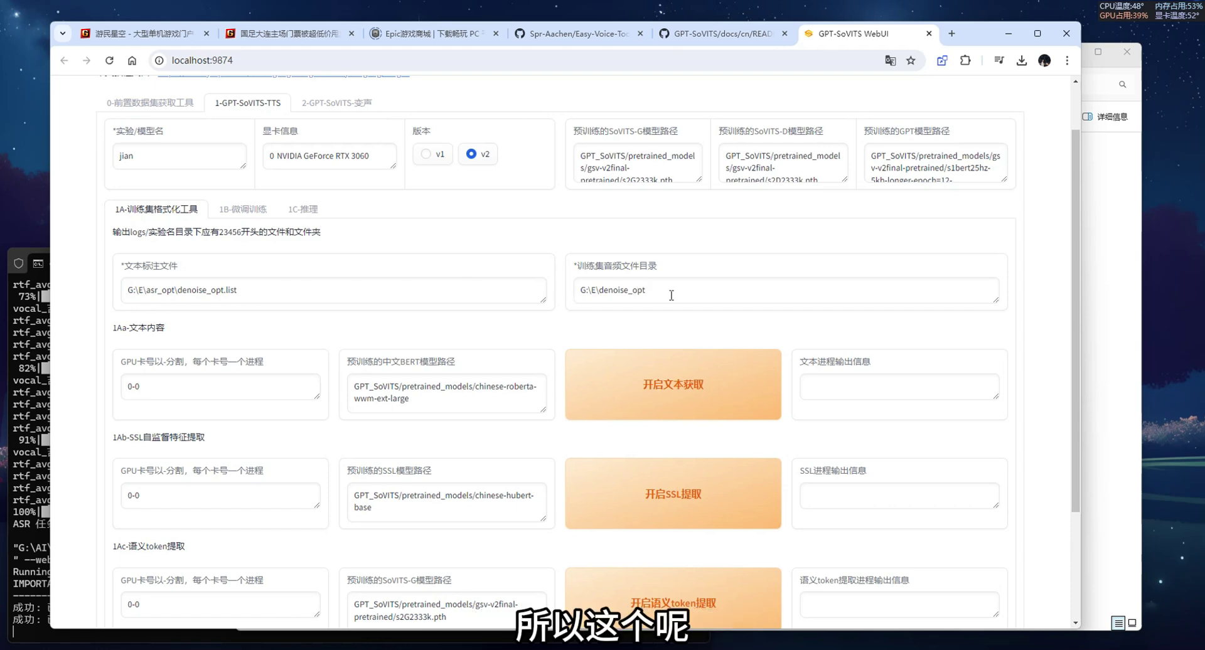
{"action": "scroll", "coordinate": [352, 314], "scroll_direction": "down", "scroll_amount": 2}
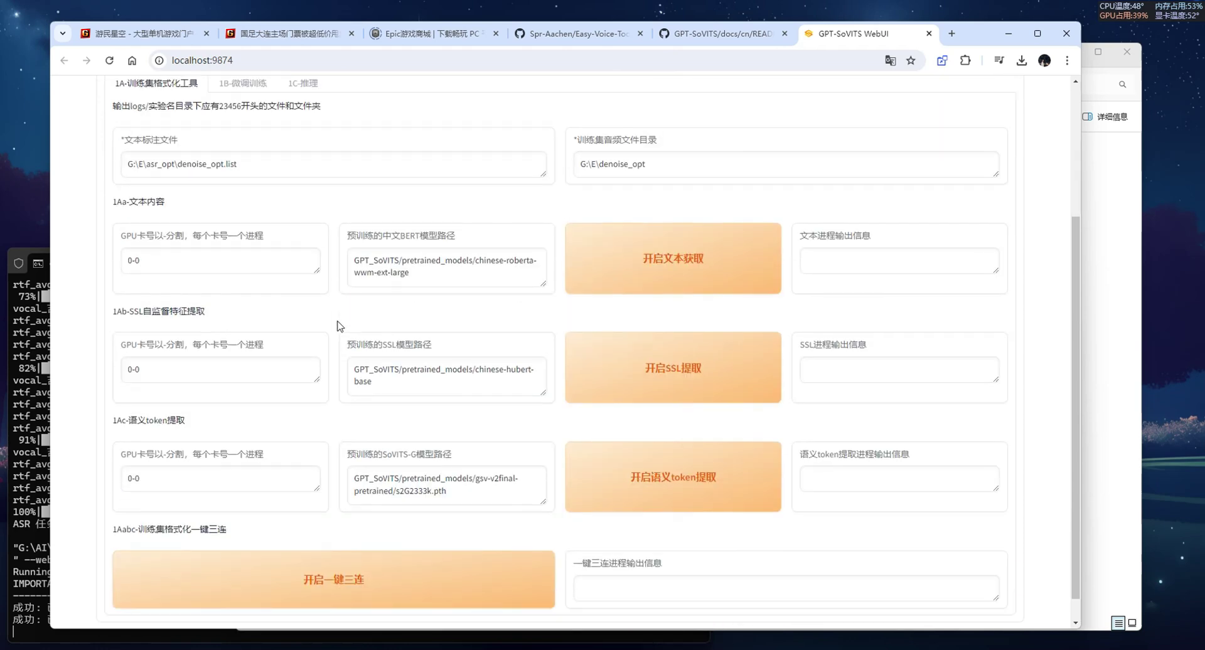
{"action": "scroll", "coordinate": [429, 356], "scroll_direction": "down", "scroll_amount": 1}
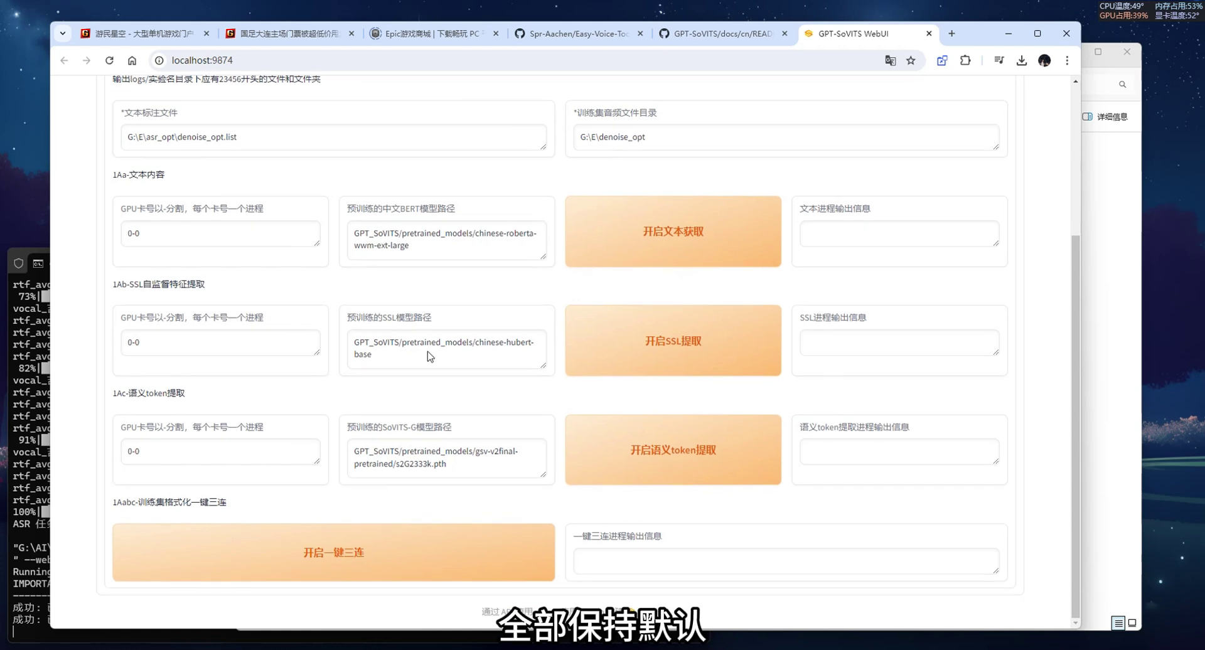
{"action": "left_click", "coordinate": [339, 567]}
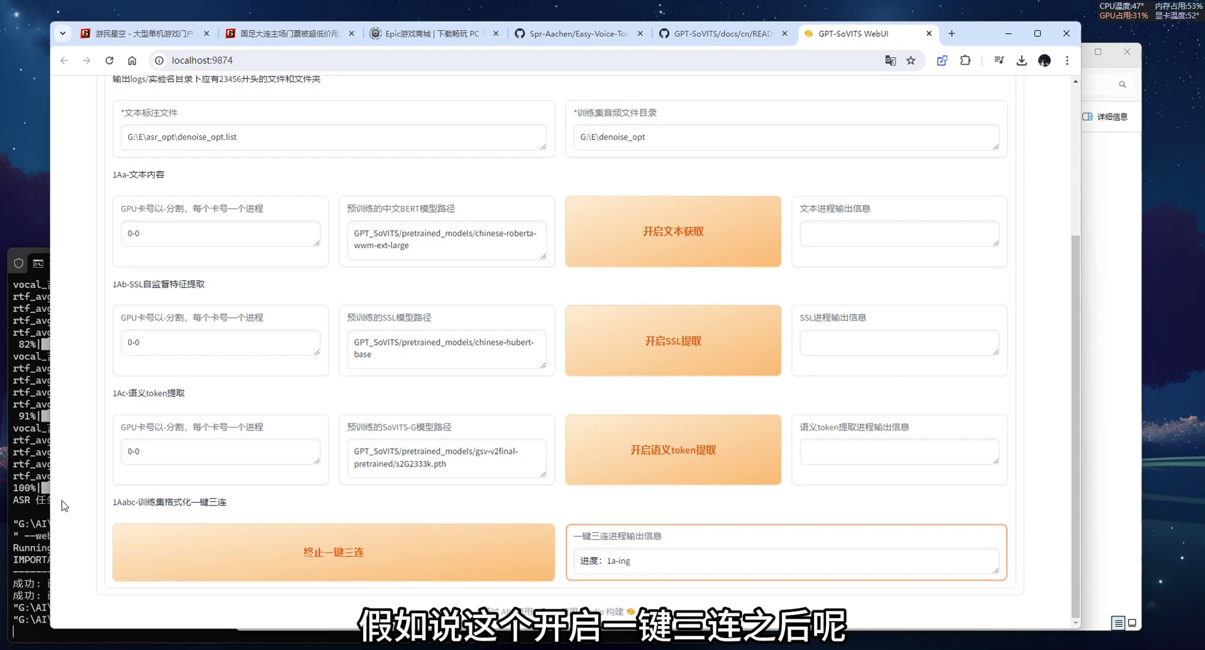
Step: Follow the formatting run in the terminal log and check its process output in the WebUI
{"action": "left_click", "coordinate": [39, 583]}
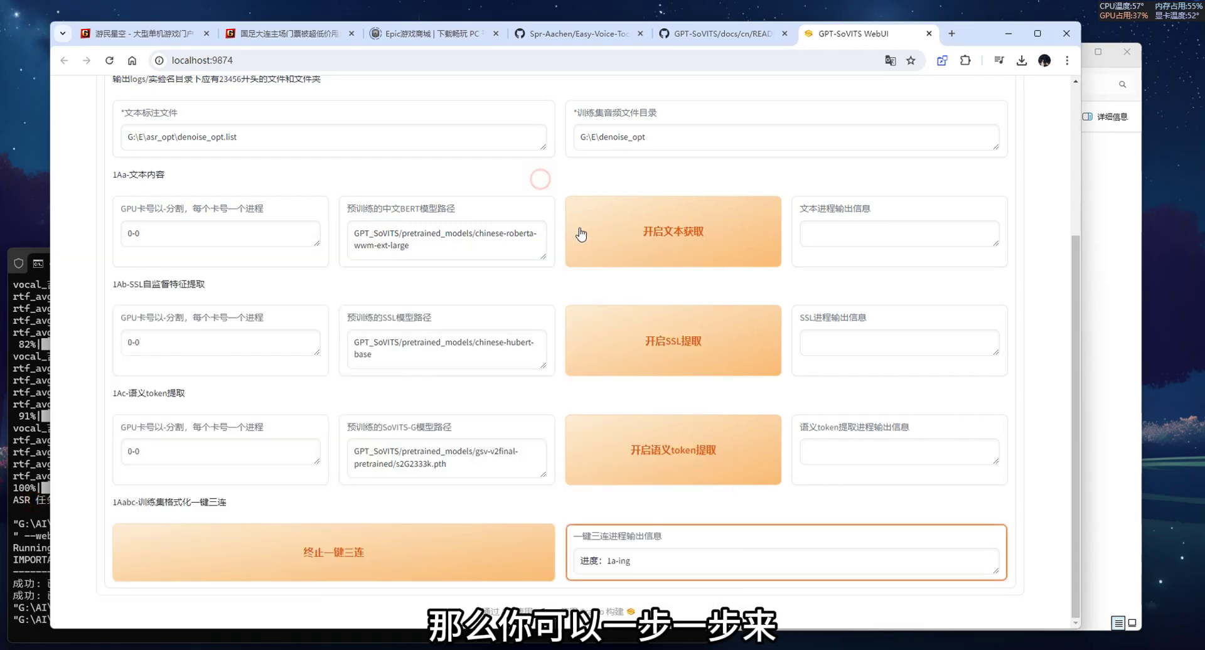
{"action": "left_click", "coordinate": [543, 182]}
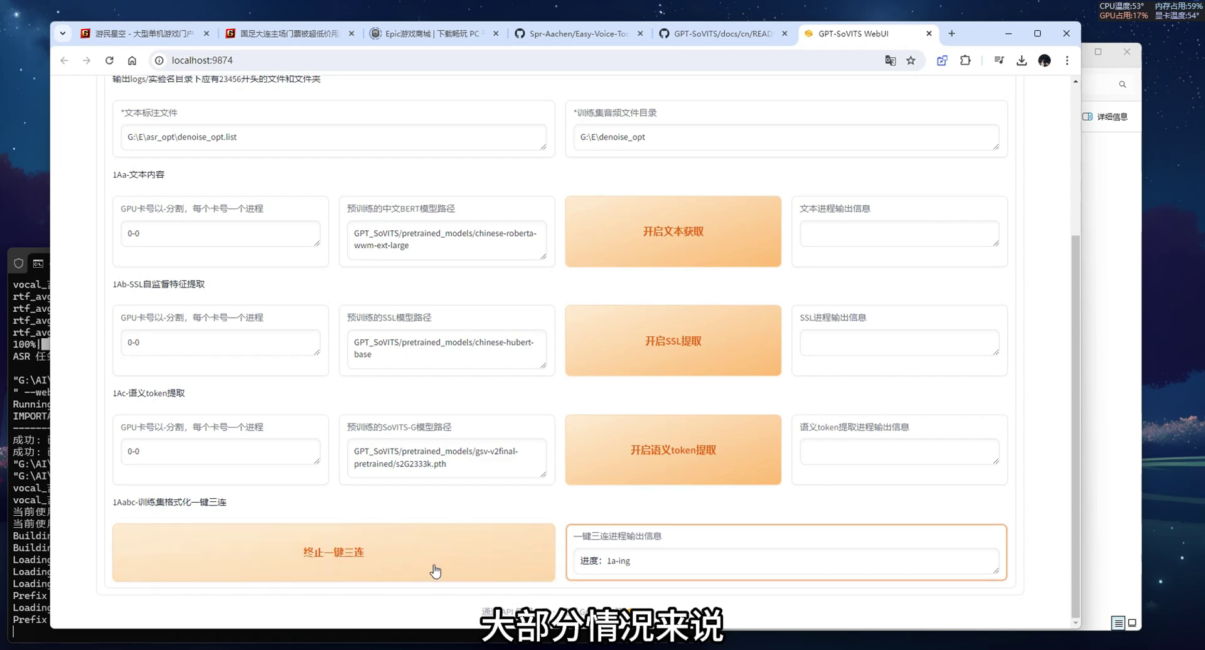
{"action": "key", "text": "alt+Tab"}
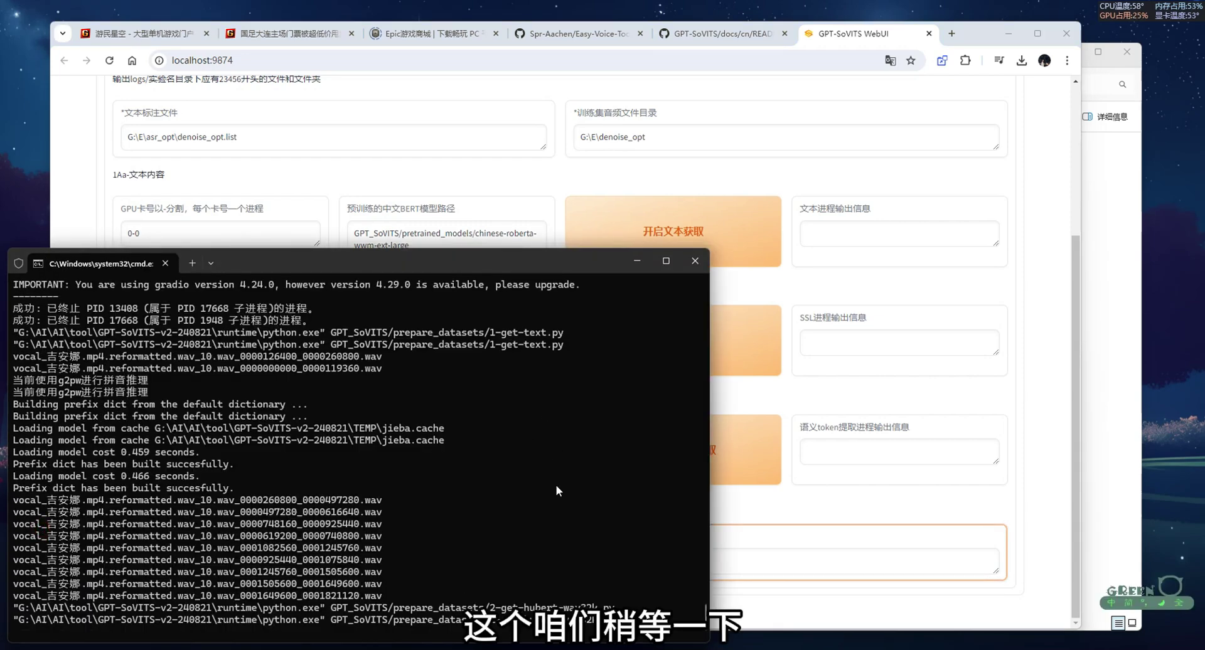
{"action": "key", "text": "alt+Tab"}
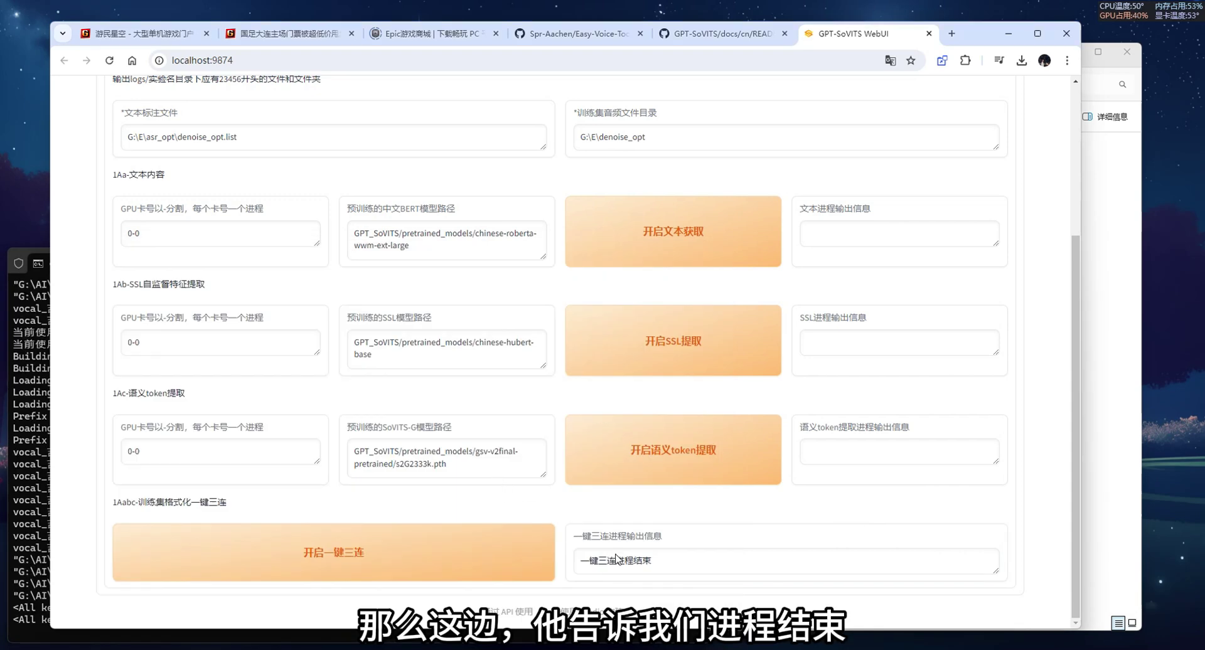
{"action": "left_click_drag", "start_coordinate": [607, 561], "coordinate": [625, 561]}
{"action": "left_click", "coordinate": [555, 520]}
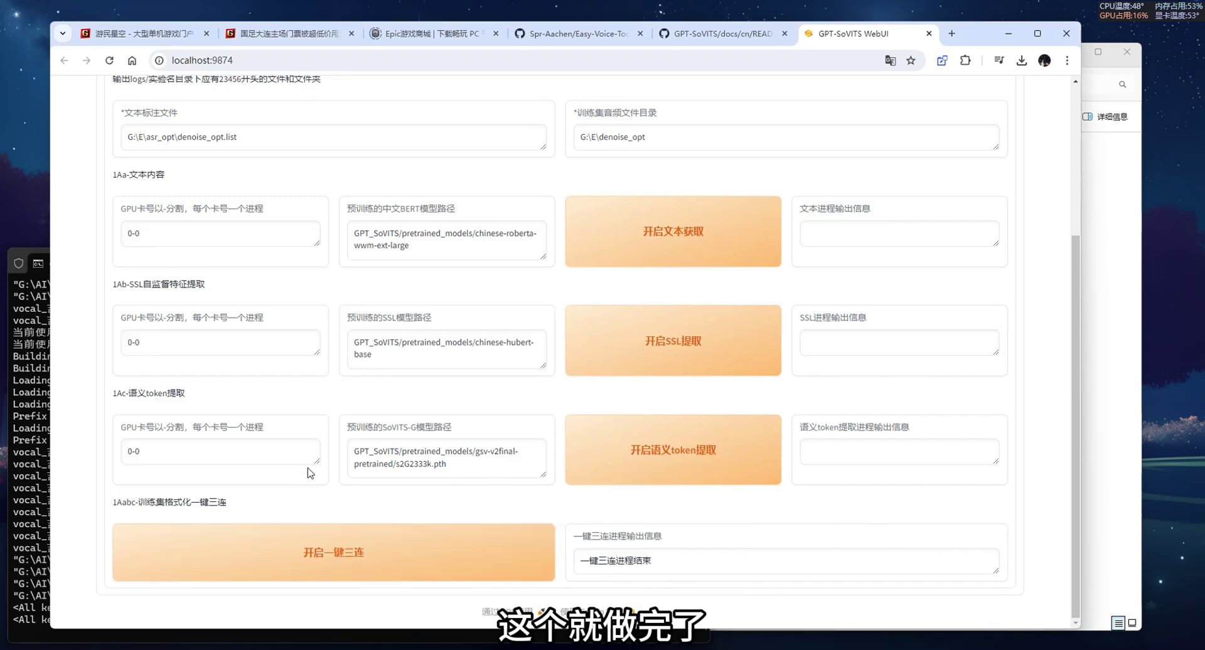
Step: Open the 1B fine-tuning section and set the SoVITS training batch_size to 4
{"action": "scroll", "coordinate": [309, 472], "scroll_direction": "up", "scroll_amount": 4}
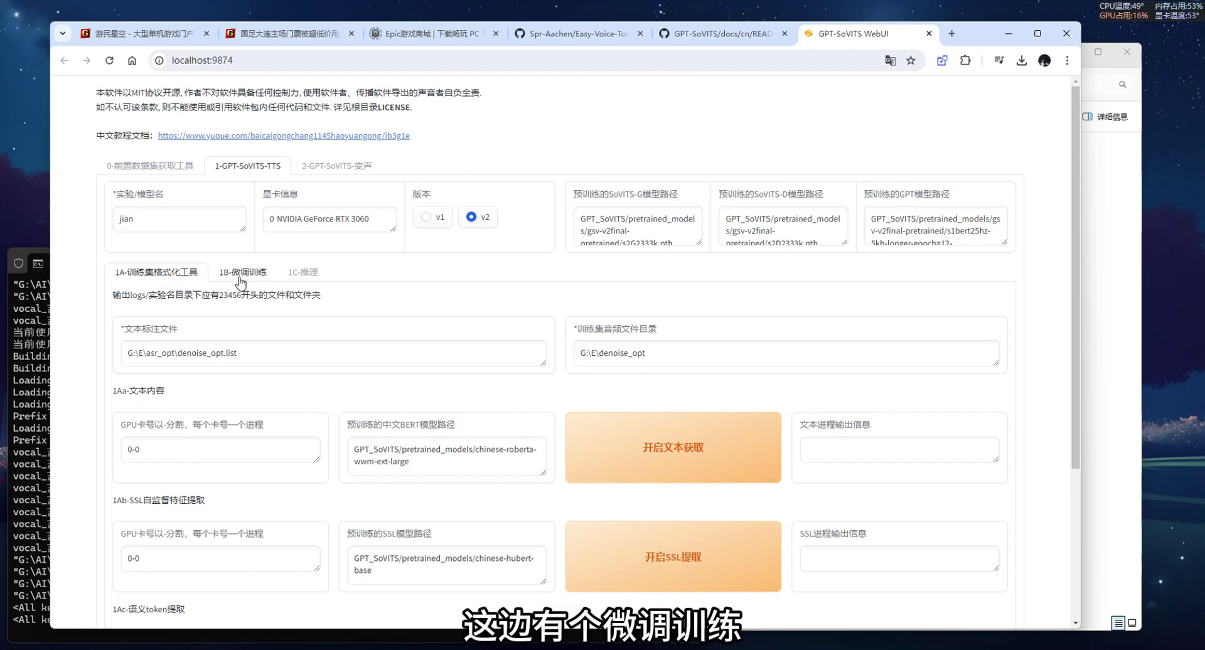
{"action": "left_click", "coordinate": [241, 281]}
{"action": "scroll", "coordinate": [237, 309], "scroll_direction": "down", "scroll_amount": 2}
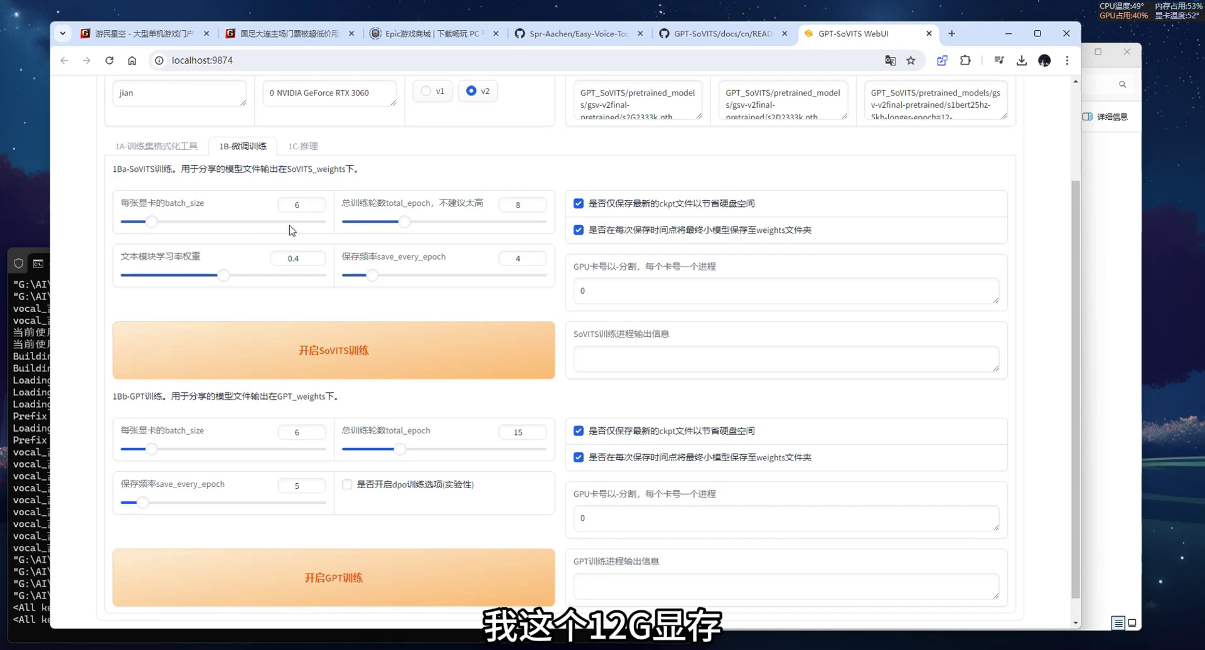
{"action": "double_click", "coordinate": [300, 207]}
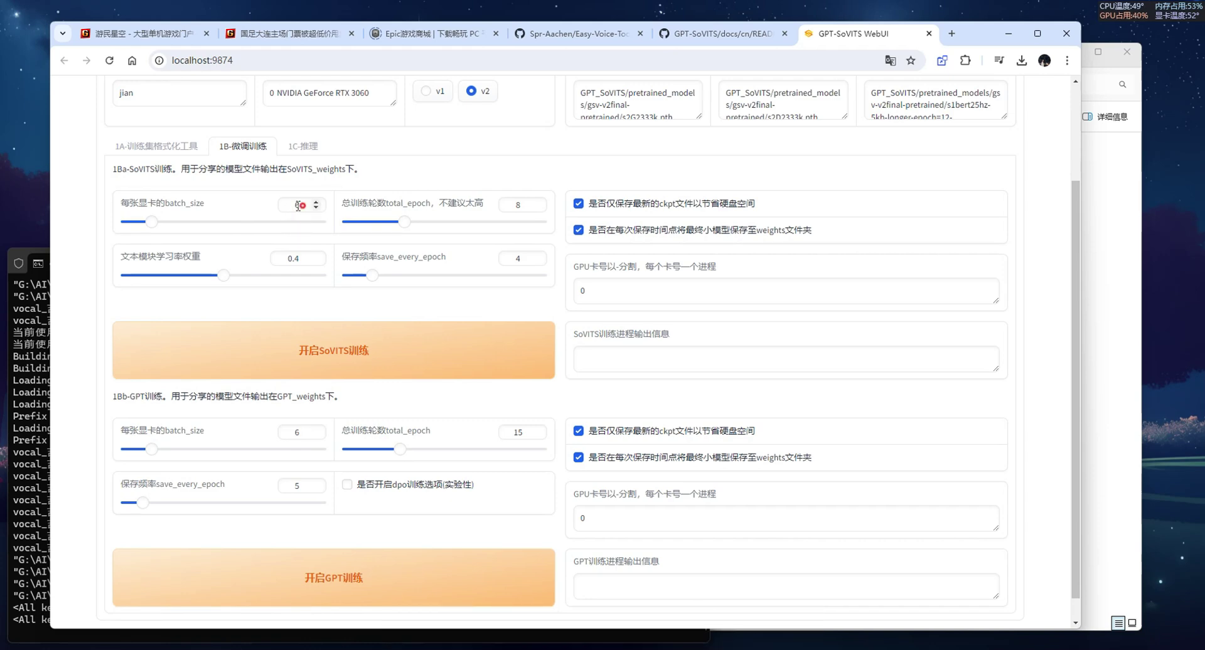
{"action": "type", "text": "4"}
{"action": "left_click", "coordinate": [224, 198]}
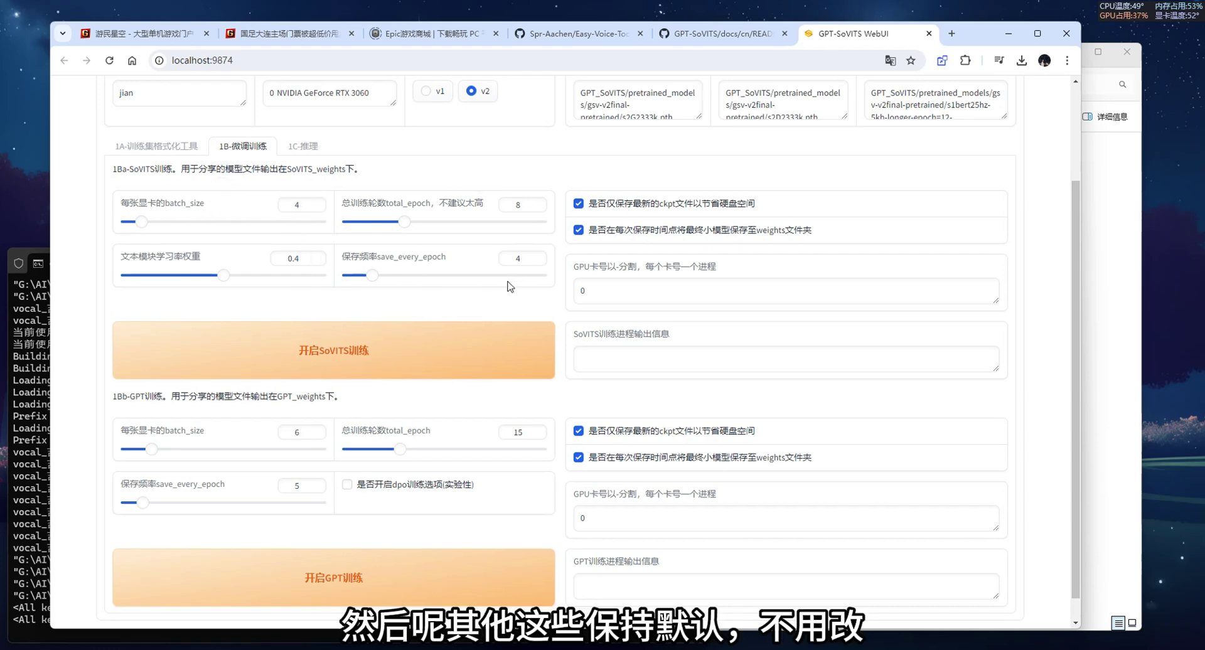
Step: Run the SoVITS training with the other settings at their defaults and review its progress bars in the terminal
{"action": "scroll", "coordinate": [510, 287], "scroll_direction": "down", "scroll_amount": 1}
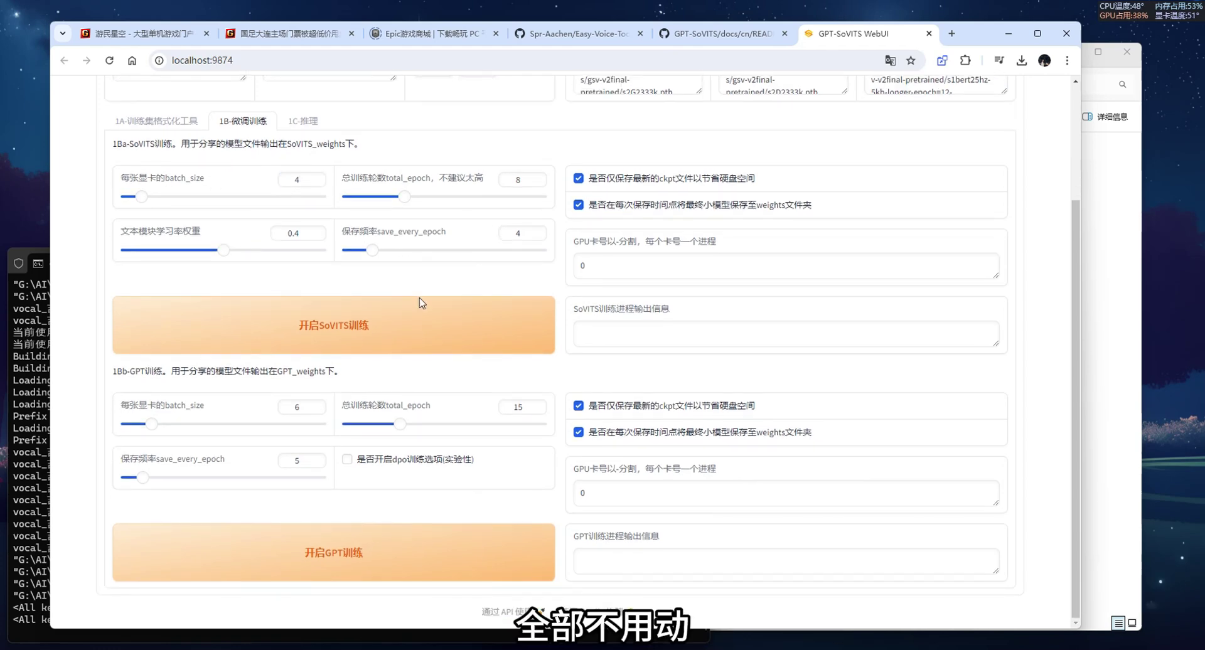
{"action": "left_click", "coordinate": [342, 334]}
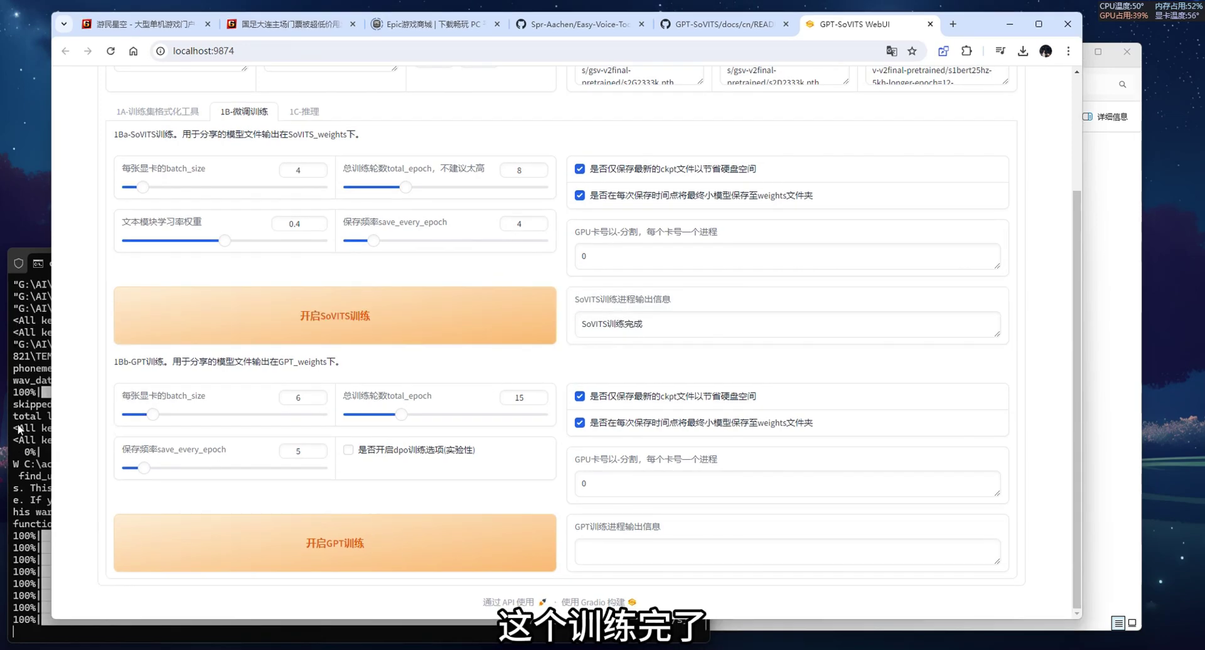
{"action": "key", "text": "alt+Tab"}
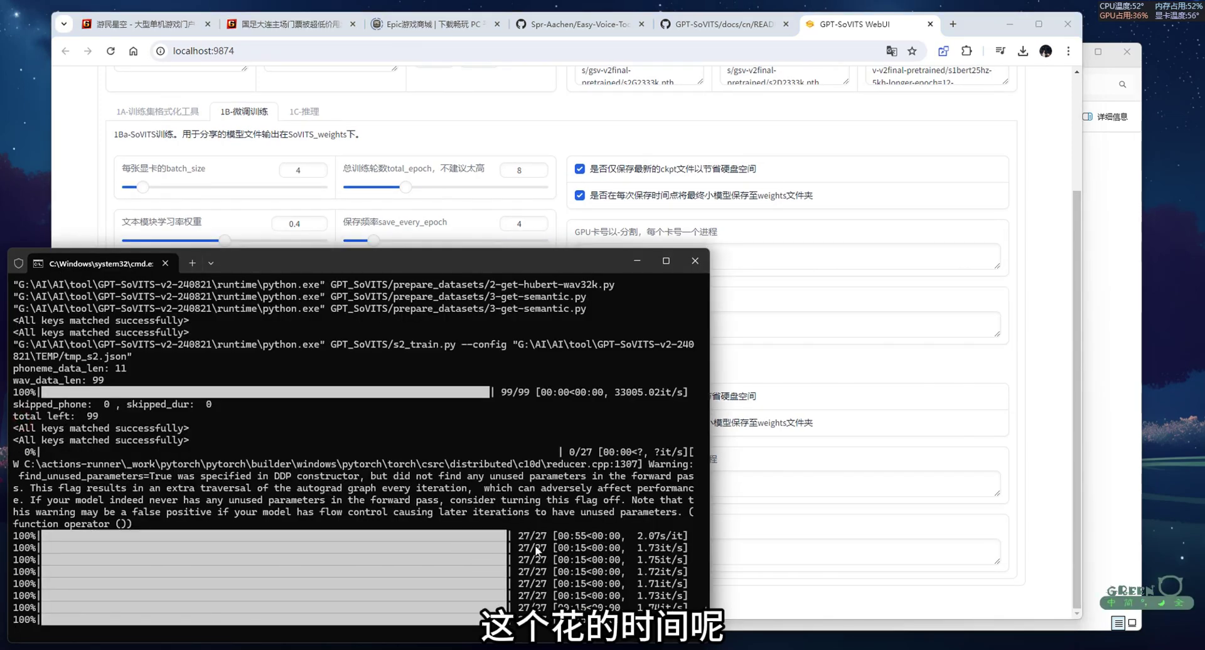
{"action": "left_click_drag", "start_coordinate": [575, 536], "coordinate": [627, 620]}
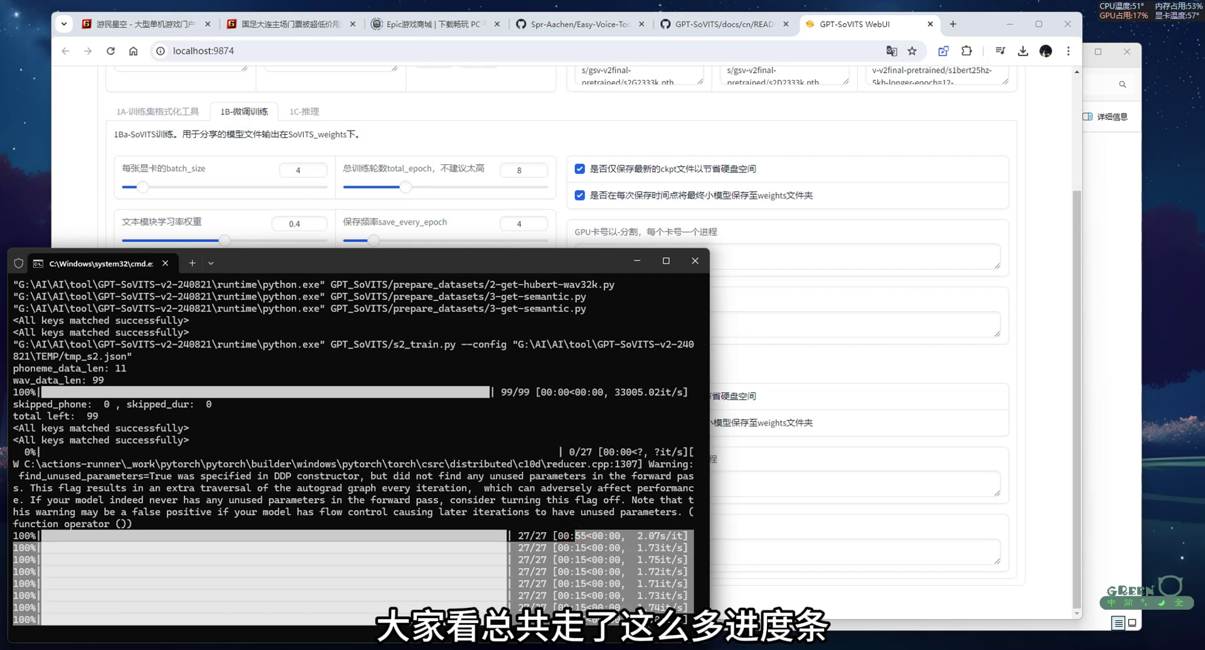
Step: Return to the WebUI and run the GPT training with its default settings
{"action": "left_click", "coordinate": [575, 594]}
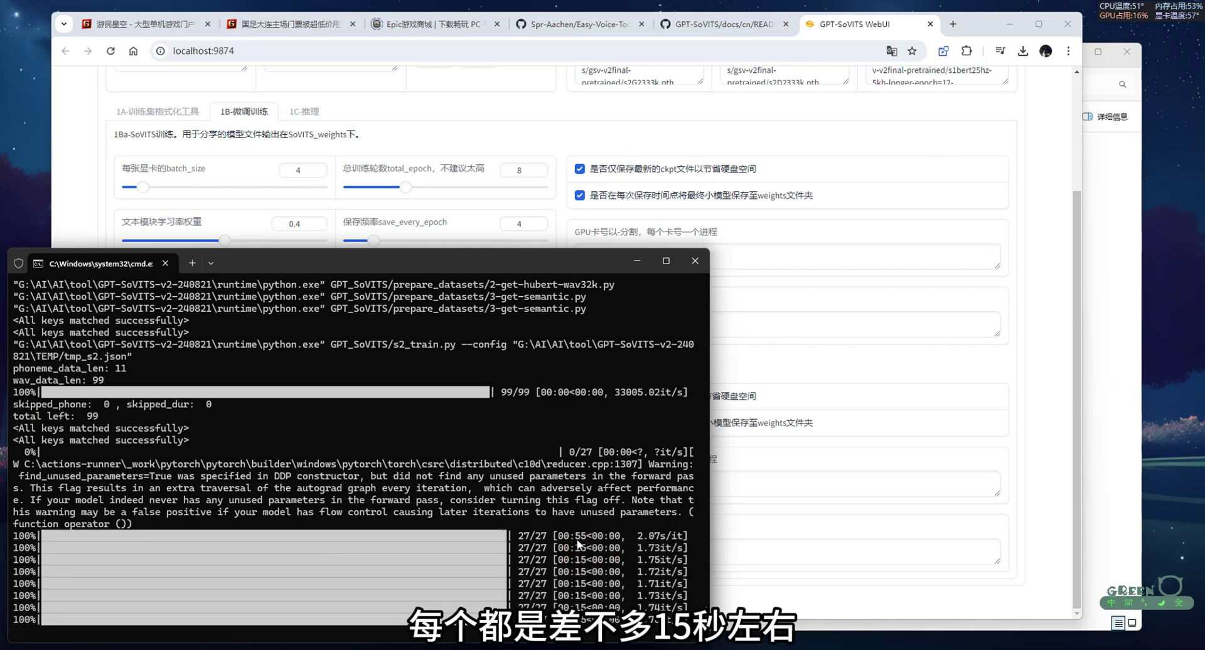
{"action": "key", "text": "alt+Tab"}
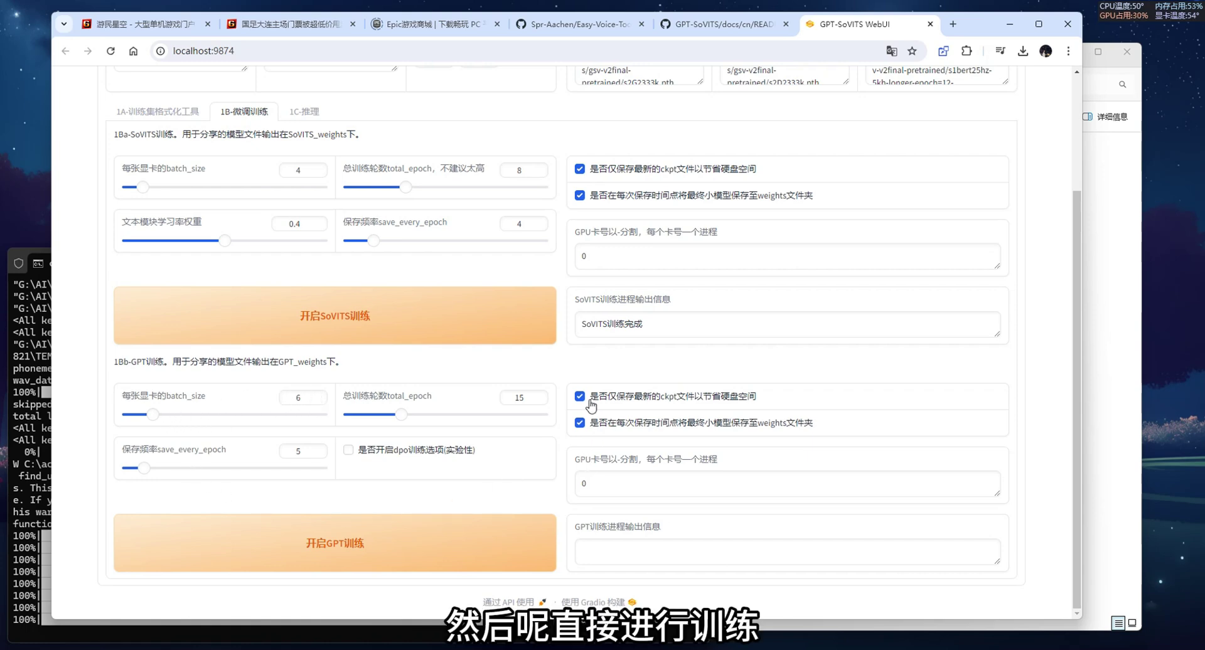
{"action": "left_click", "coordinate": [356, 552]}
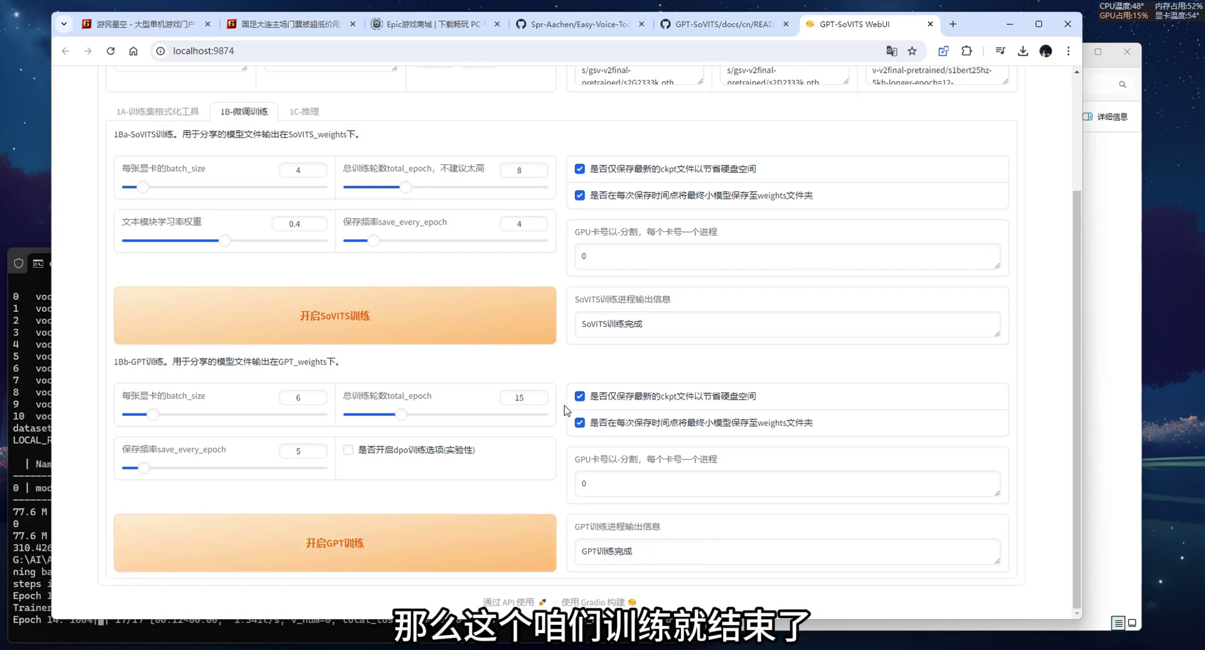
Step: Refresh the model paths for inference and select GPT_weights_v2/jian-e15.ckpt and SoVITS_weights_v2/jian_e8_s216.pth
{"action": "left_click", "coordinate": [305, 111]}
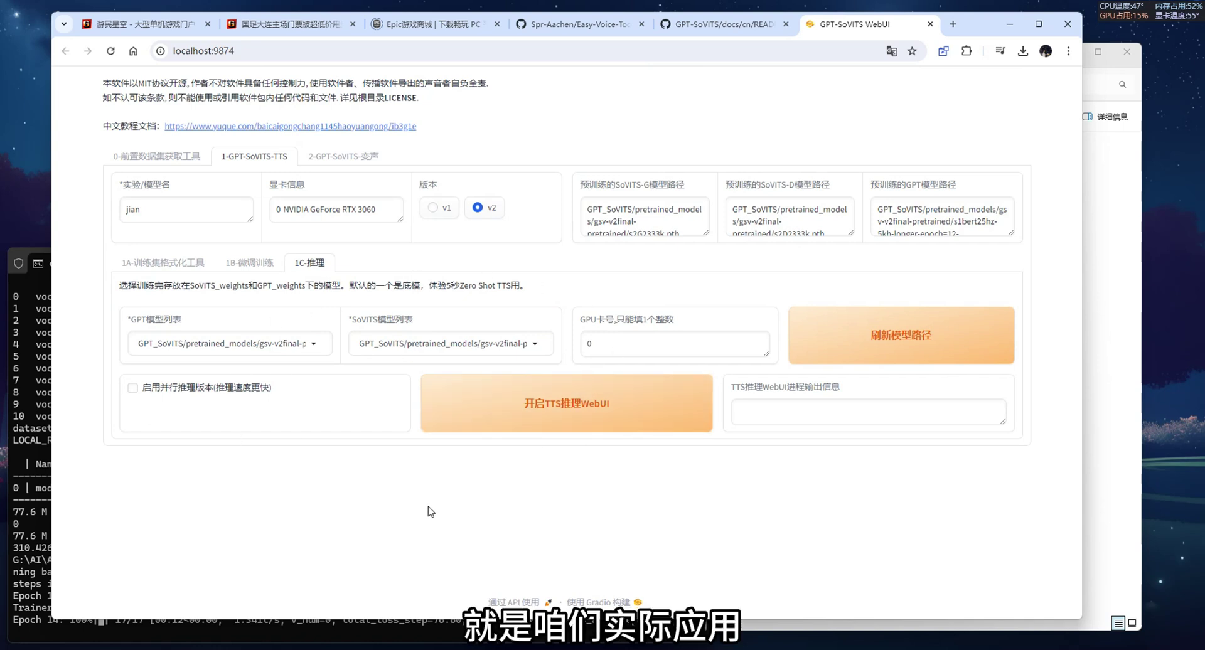
{"action": "left_click", "coordinate": [877, 339]}
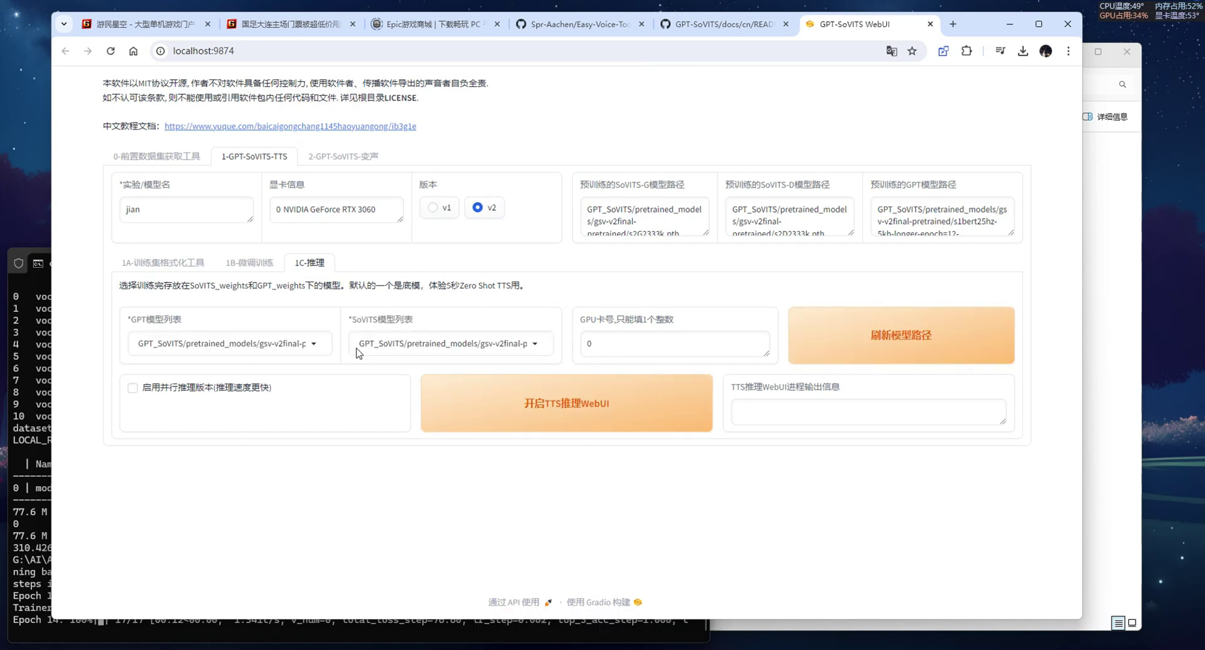
{"action": "left_click", "coordinate": [276, 349]}
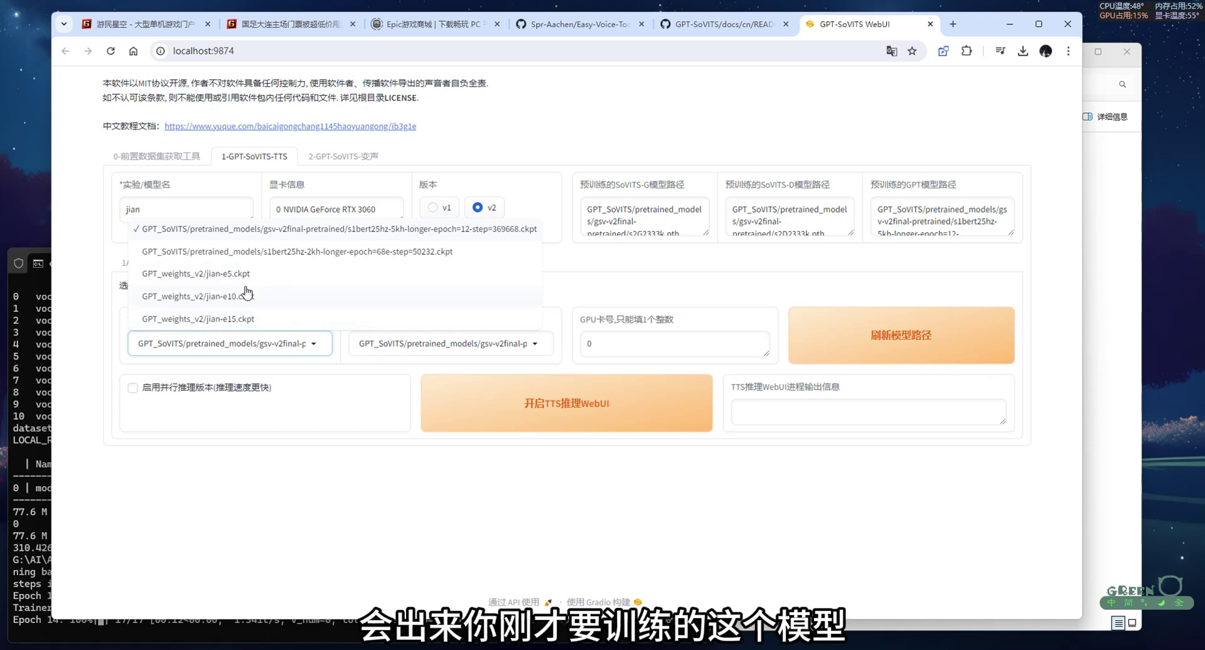
{"action": "left_click", "coordinate": [221, 321]}
{"action": "left_click", "coordinate": [433, 342]}
{"action": "left_click", "coordinate": [430, 319]}
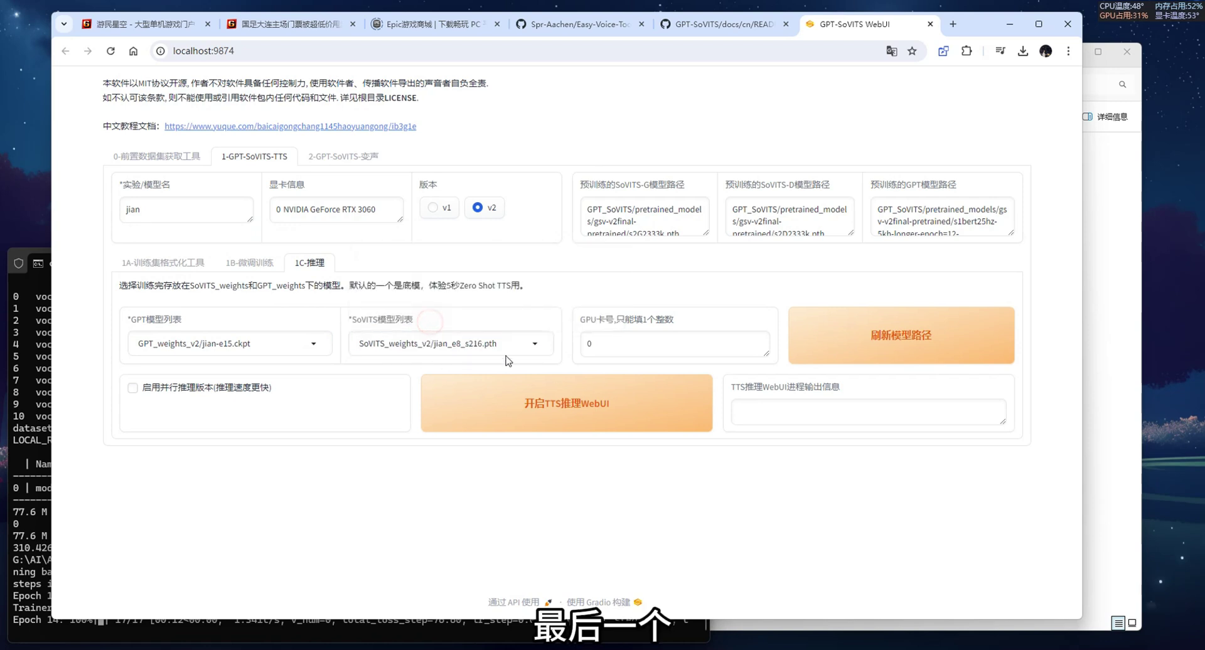
Step: Launch the TTS inference WebUI with the selected models
{"action": "left_click", "coordinate": [553, 407]}
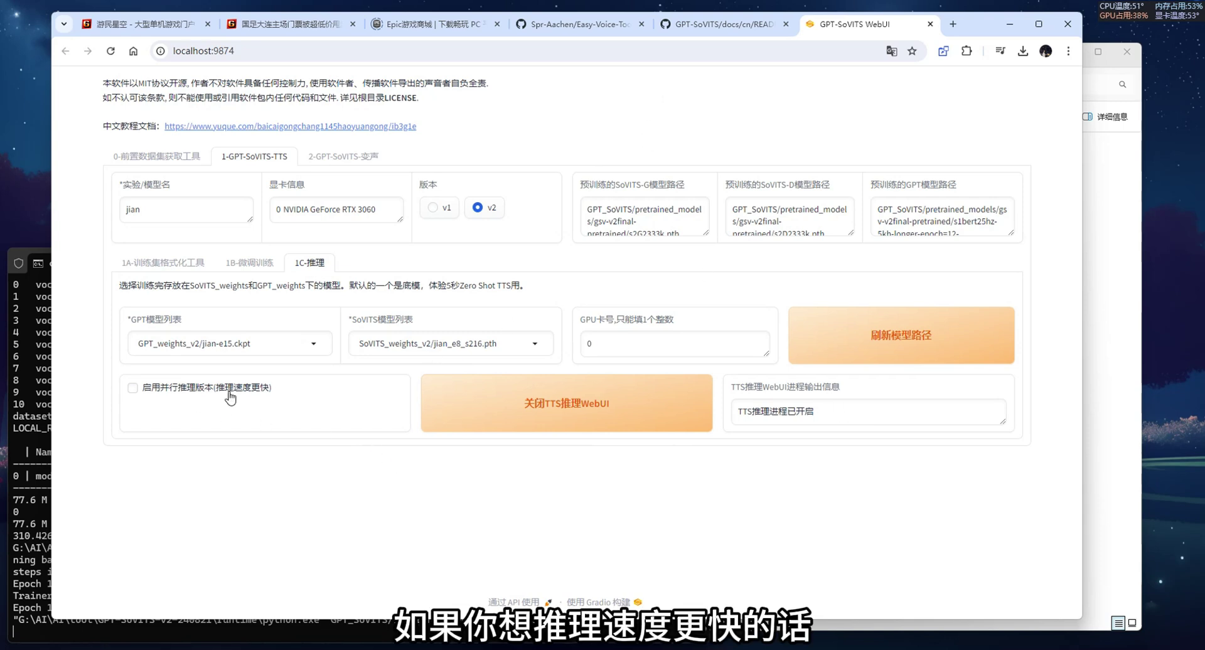
{"action": "left_click", "coordinate": [133, 388]}
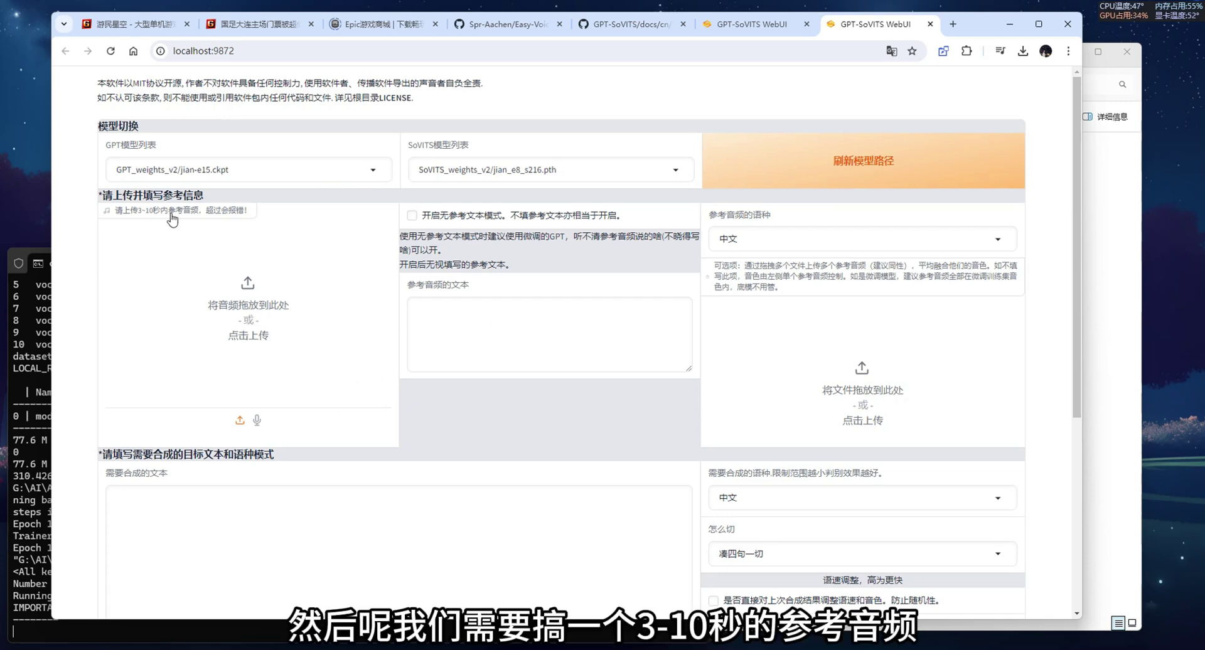
{"action": "mouse_move", "coordinate": [403, 634]}
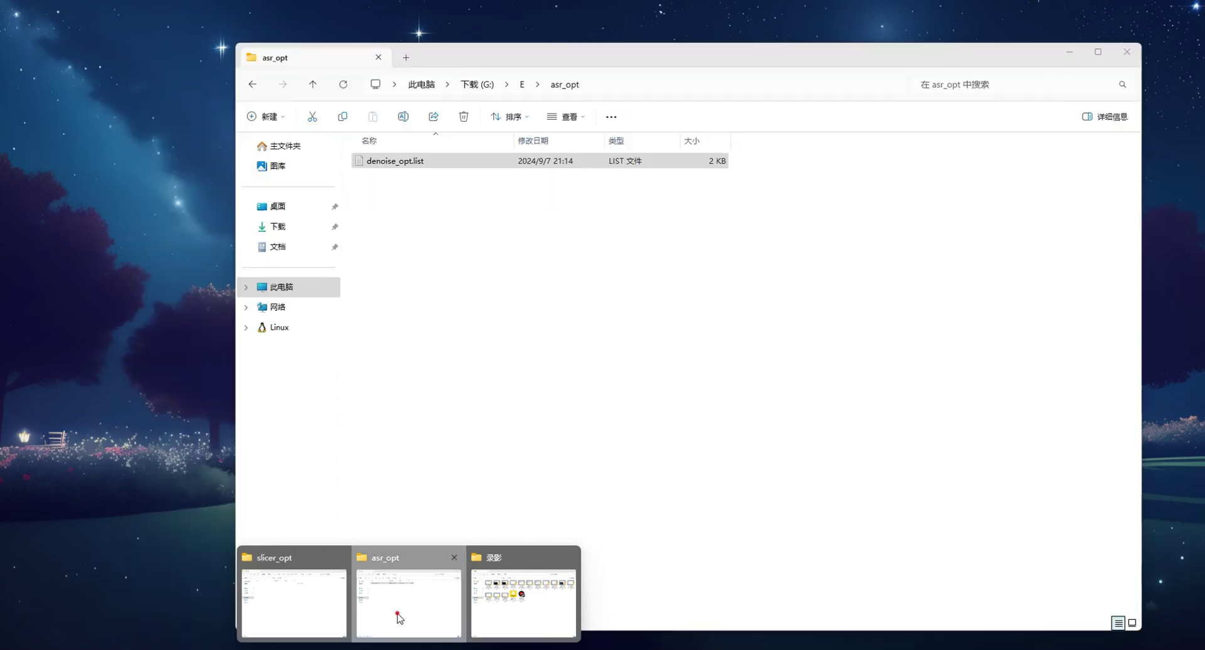
{"action": "left_click", "coordinate": [397, 618]}
{"action": "left_click", "coordinate": [522, 84]}
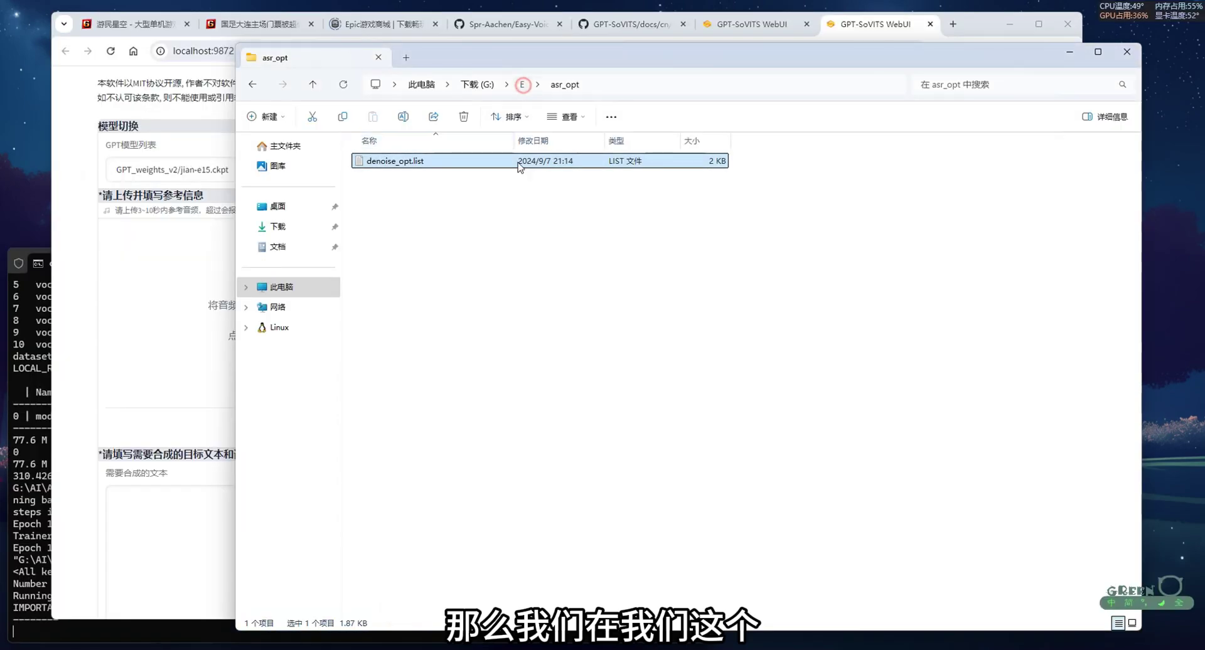
{"action": "double_click", "coordinate": [452, 181]}
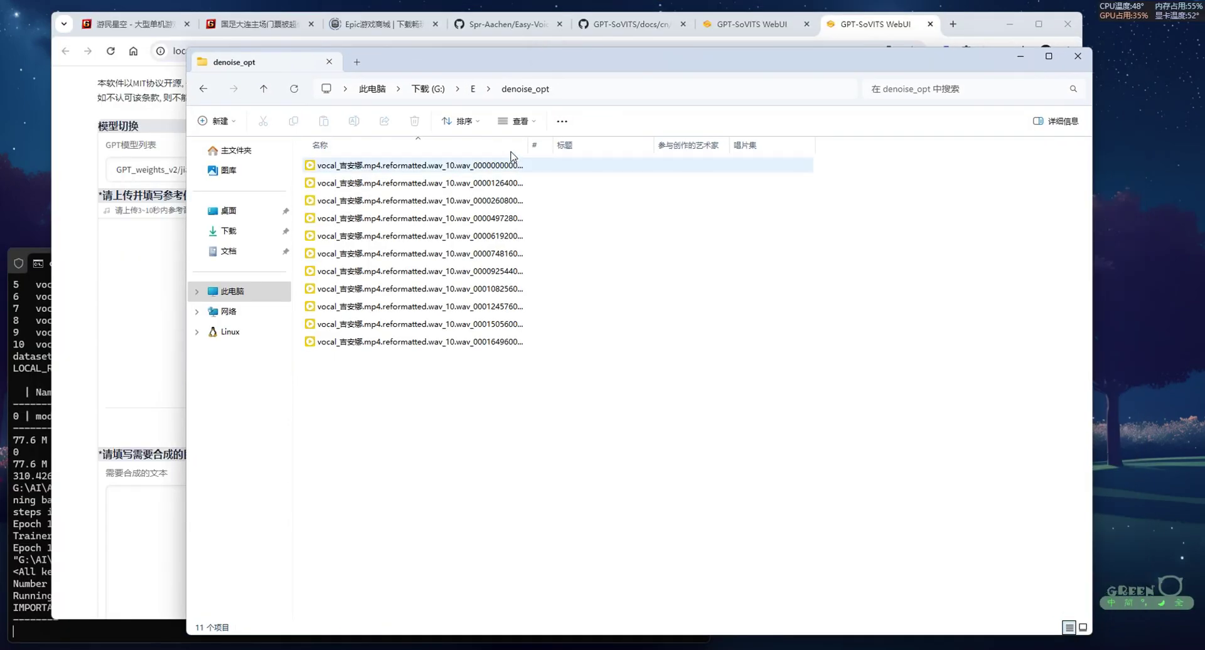
{"action": "left_click", "coordinate": [529, 144]}
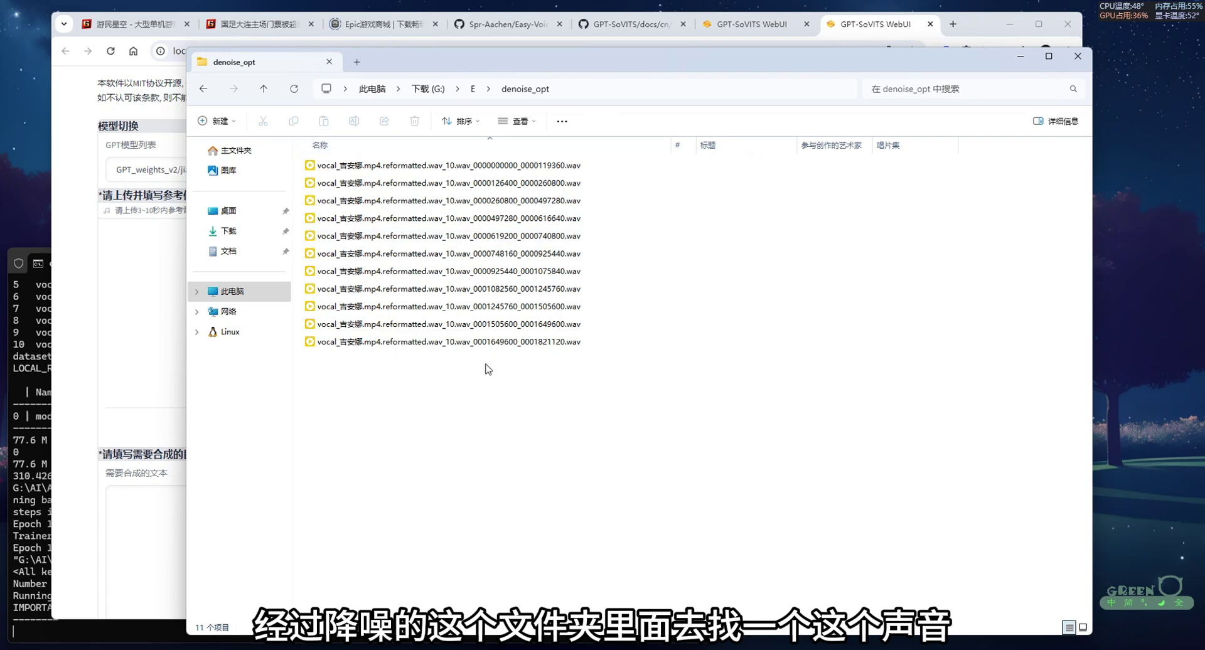
{"action": "left_click_drag", "start_coordinate": [402, 289], "coordinate": [214, 285]}
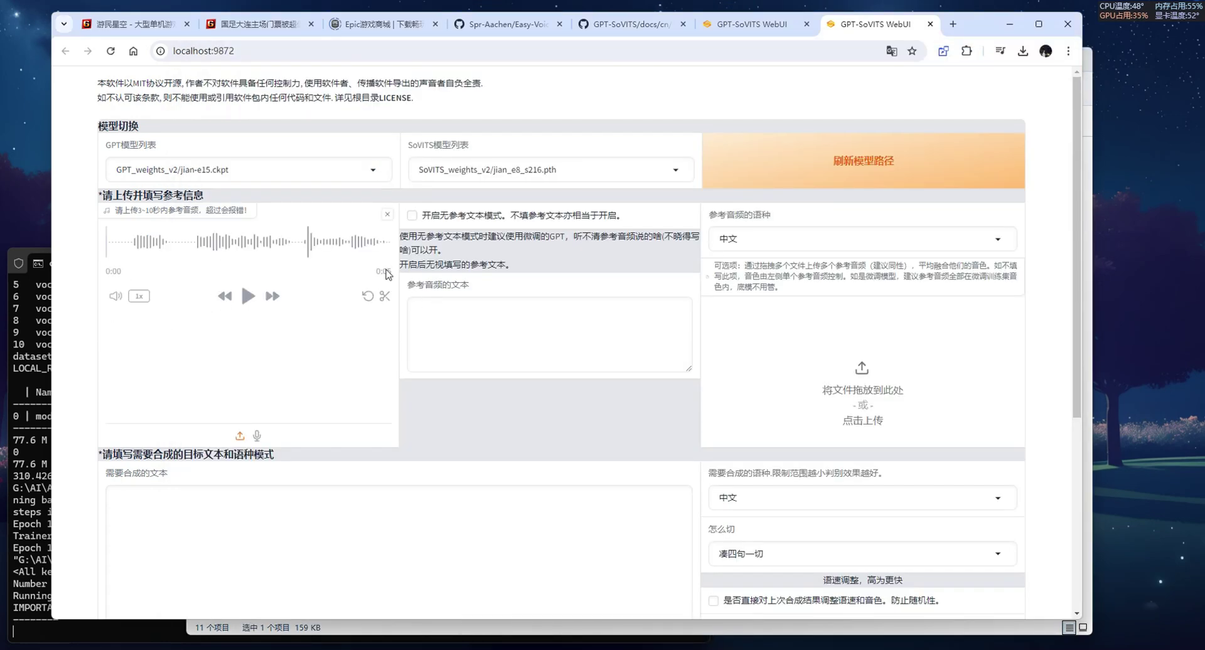
Step: Play the reference audio, transcribe it as "只因为，你们在这无处可逃，他们只是想激怒我们。" and keep its language as 中文
{"action": "left_click", "coordinate": [431, 320]}
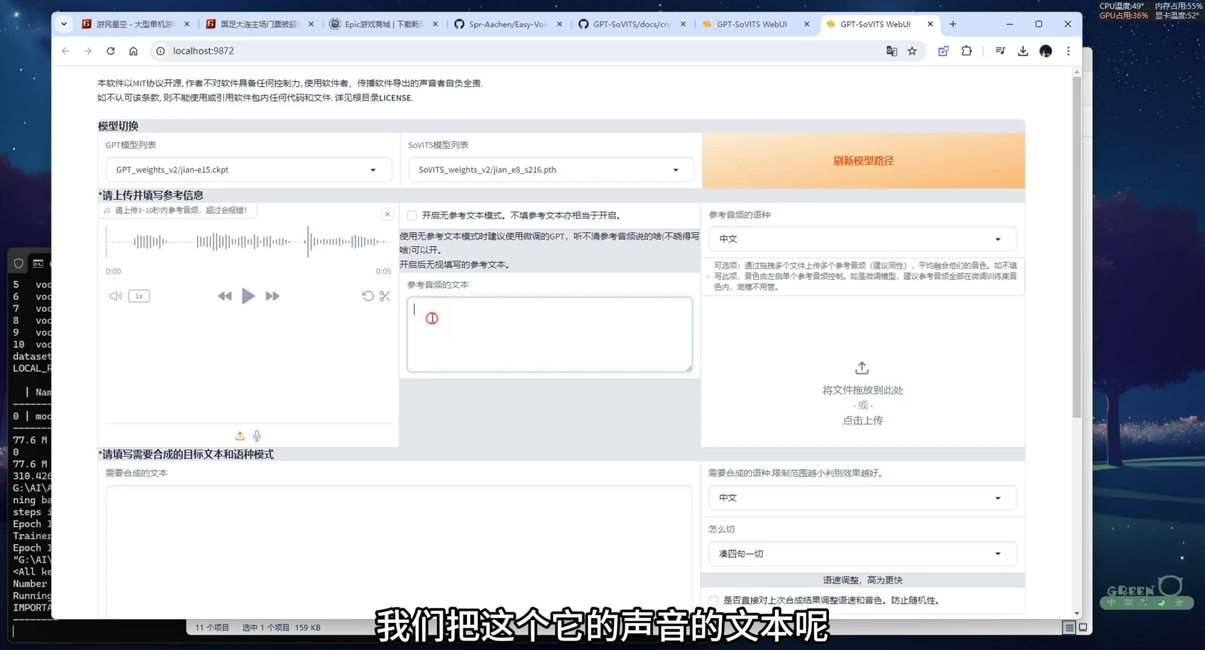
{"action": "left_click", "coordinate": [247, 304]}
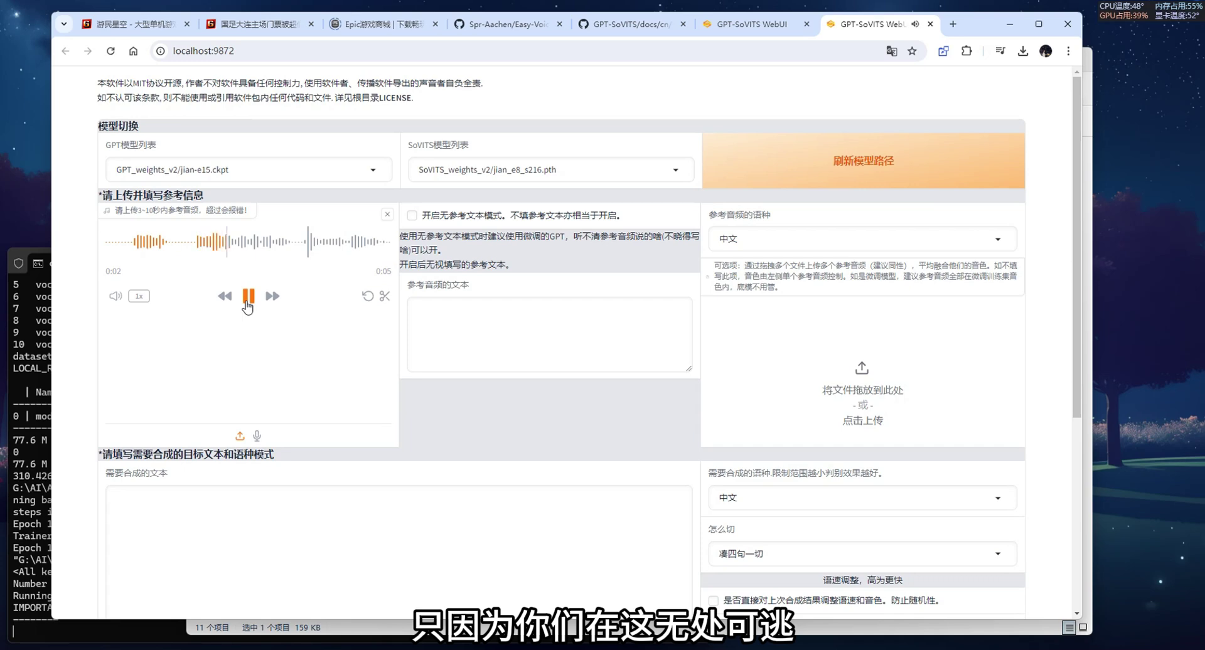
{"action": "left_click", "coordinate": [247, 304]}
{"action": "left_click", "coordinate": [439, 313]}
{"action": "type", "text": "只因为，你们在这无处"}
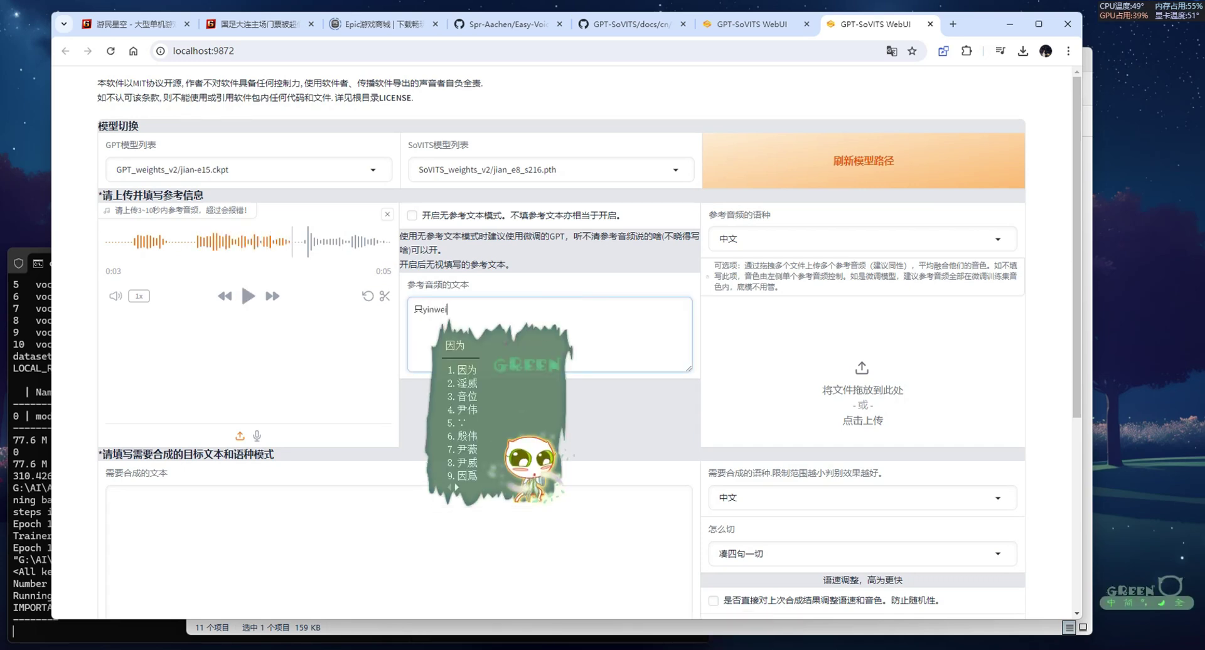
{"action": "type", "text": "3，"}
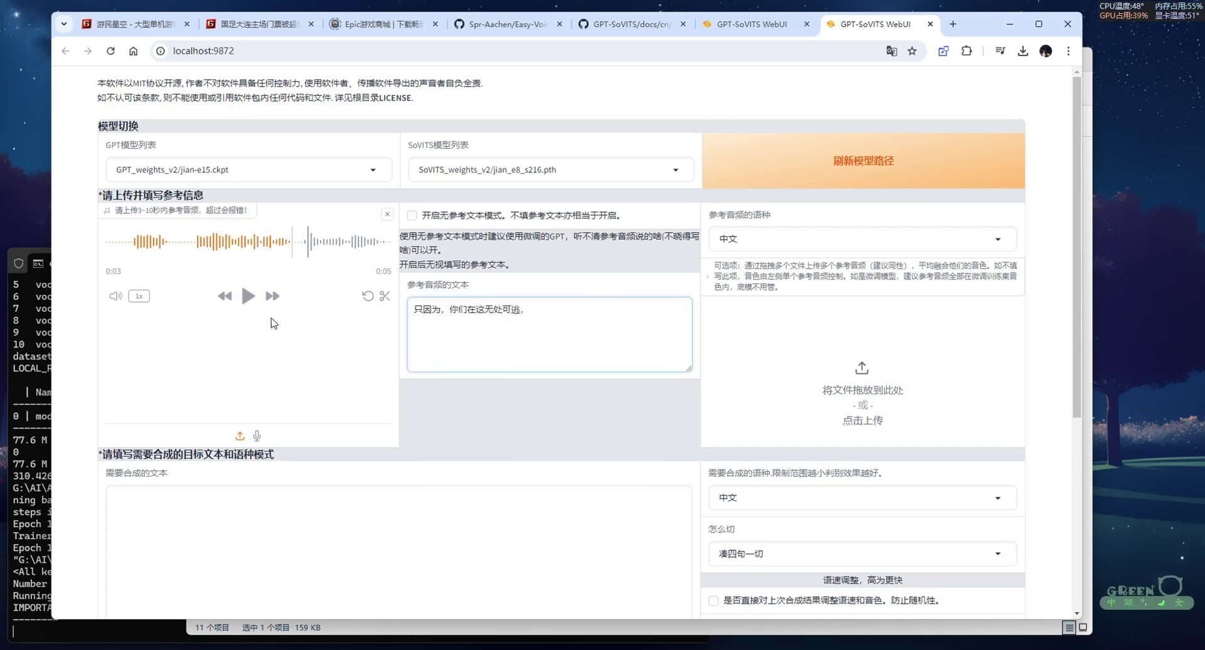
{"action": "left_click", "coordinate": [248, 296]}
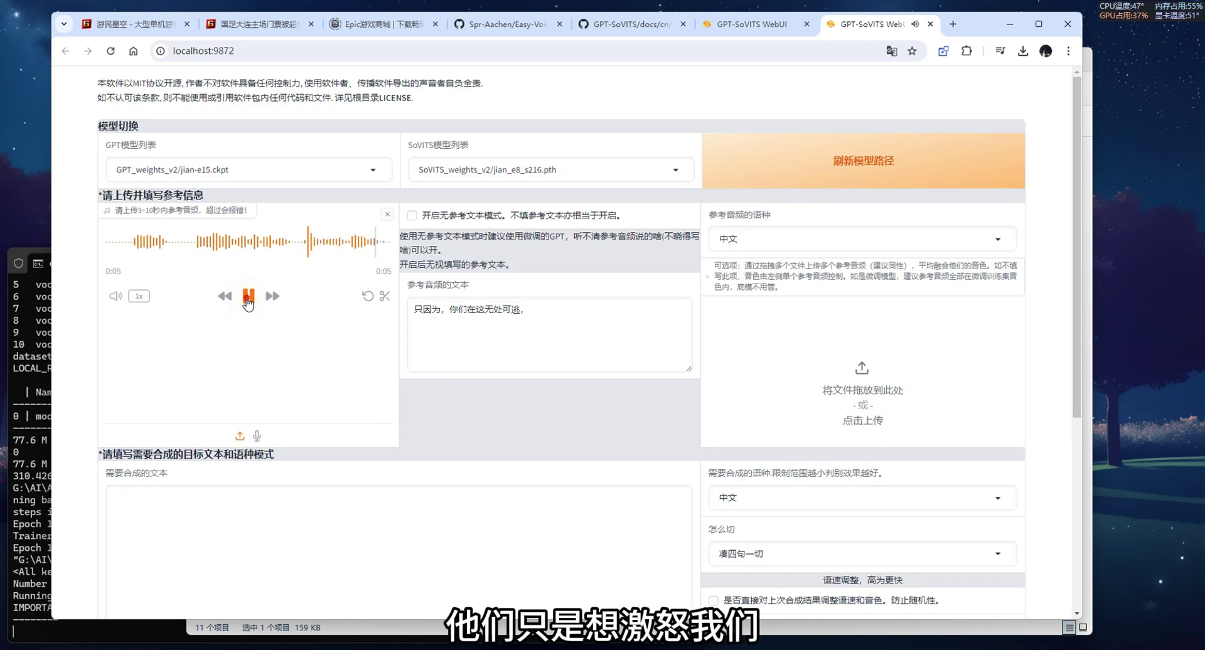
{"action": "left_click", "coordinate": [623, 309]}
{"action": "type", "text": "他们只是想激怒我"}
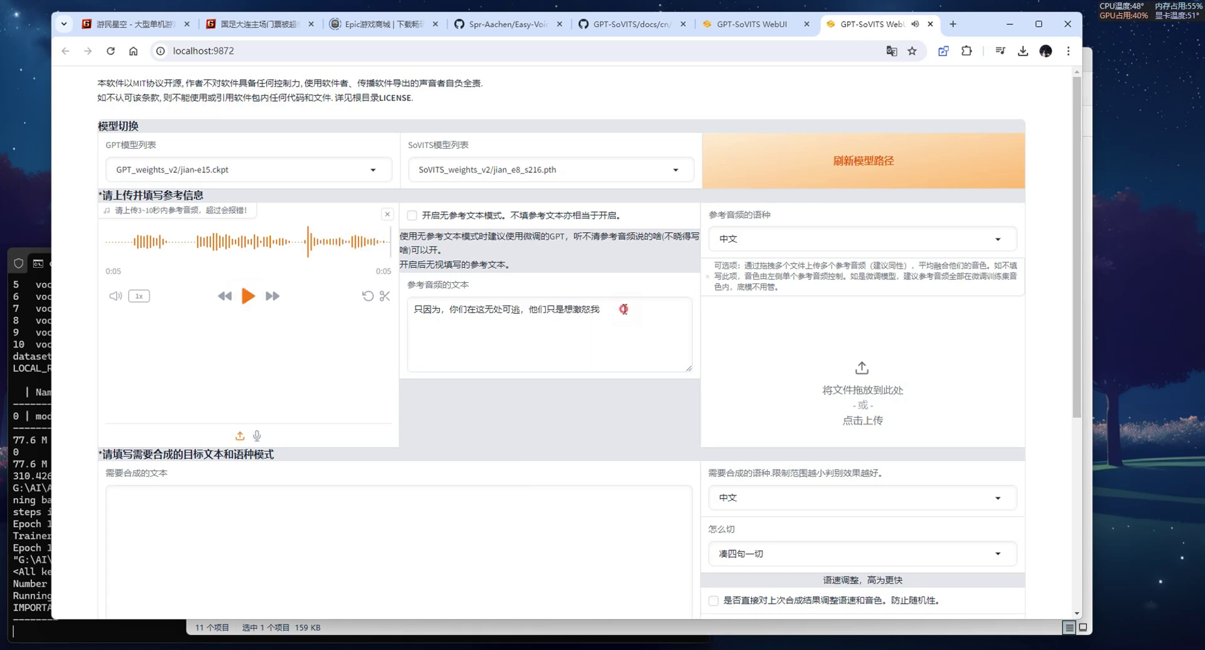
{"action": "type", "text": "们。"}
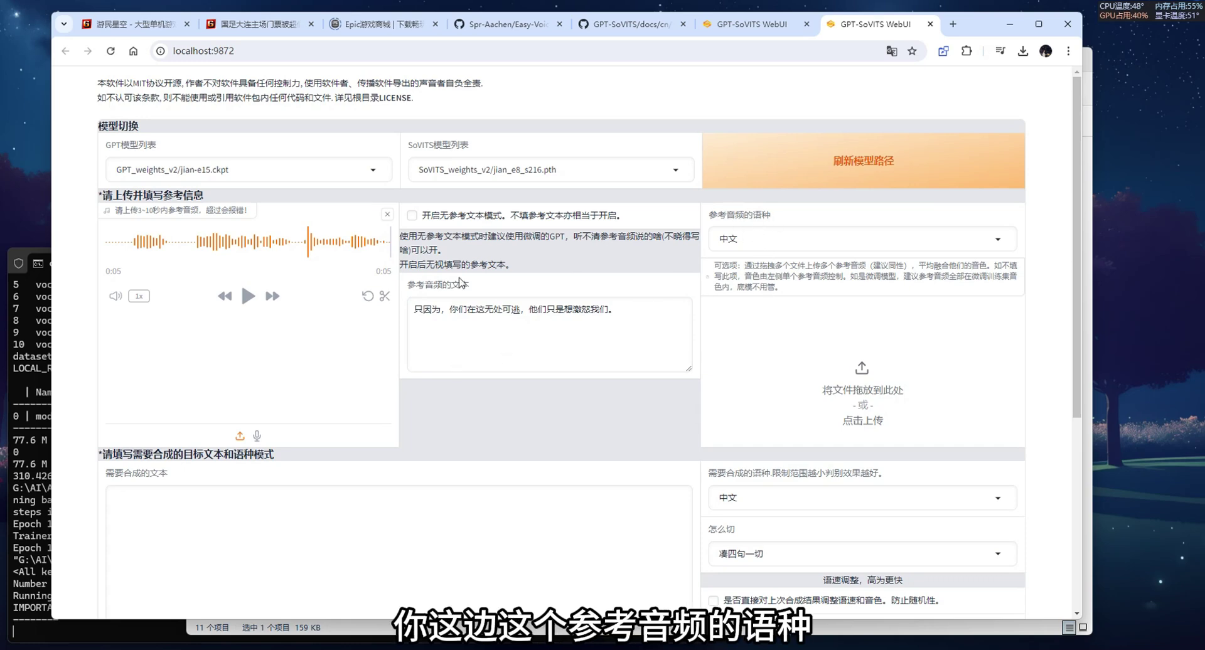
{"action": "left_click", "coordinate": [800, 241]}
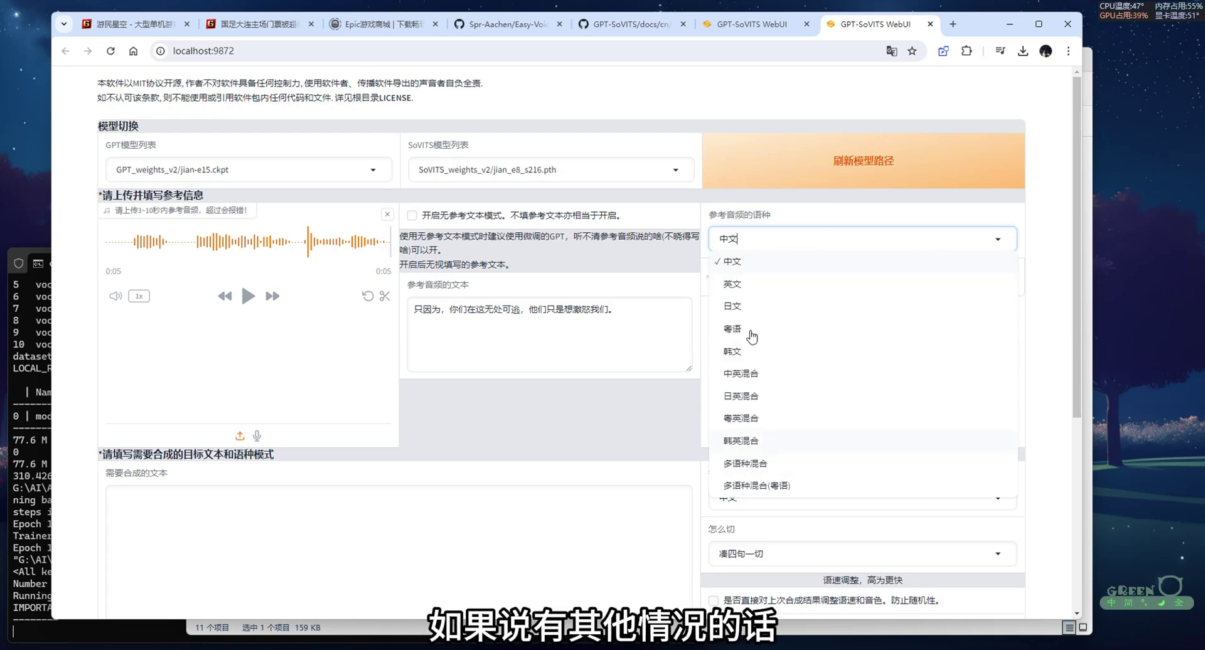
{"action": "left_click", "coordinate": [738, 261]}
Step: Copy the opening paragraph of the gamersky football ticket article into the text to synthesize
{"action": "scroll", "coordinate": [723, 358], "scroll_direction": "down", "scroll_amount": 4}
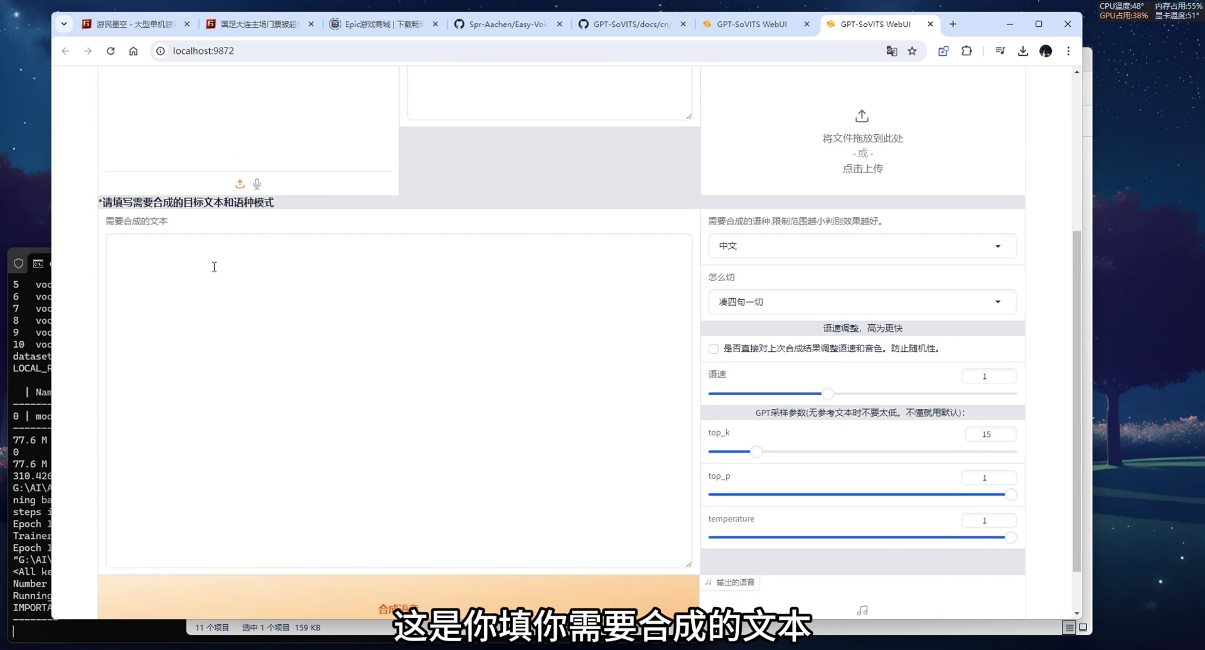
{"action": "left_click", "coordinate": [244, 25]}
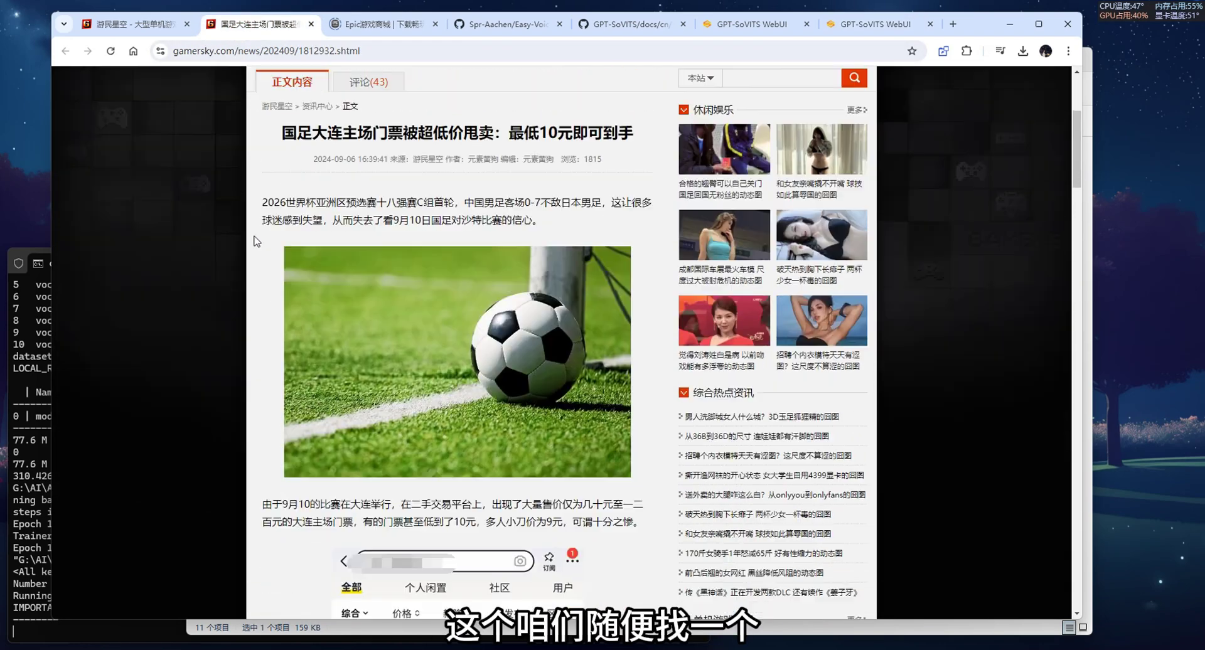
{"action": "left_click_drag", "start_coordinate": [262, 193], "coordinate": [545, 215]}
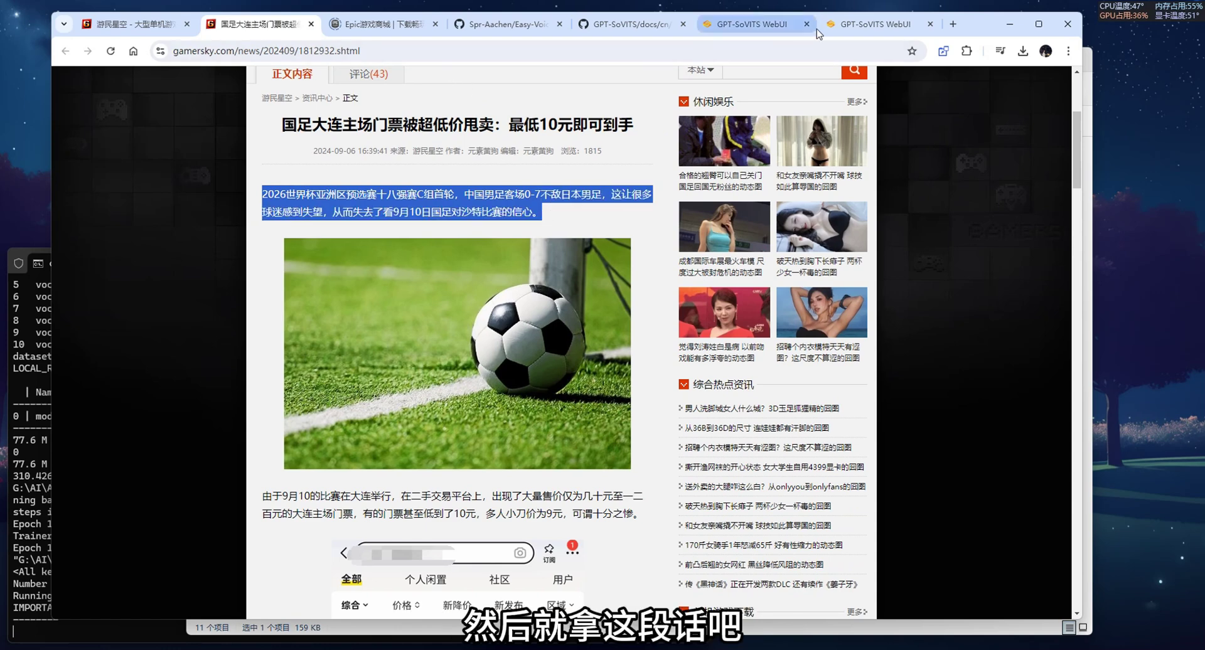
{"action": "left_click", "coordinate": [875, 24]}
{"action": "left_click", "coordinate": [305, 276]}
{"action": "key", "text": "ctrl+v"}
Step: Append the article's second paragraph, starting "由于9月10的比赛在大连举行", to the text to synthesize
{"action": "left_click", "coordinate": [258, 24]}
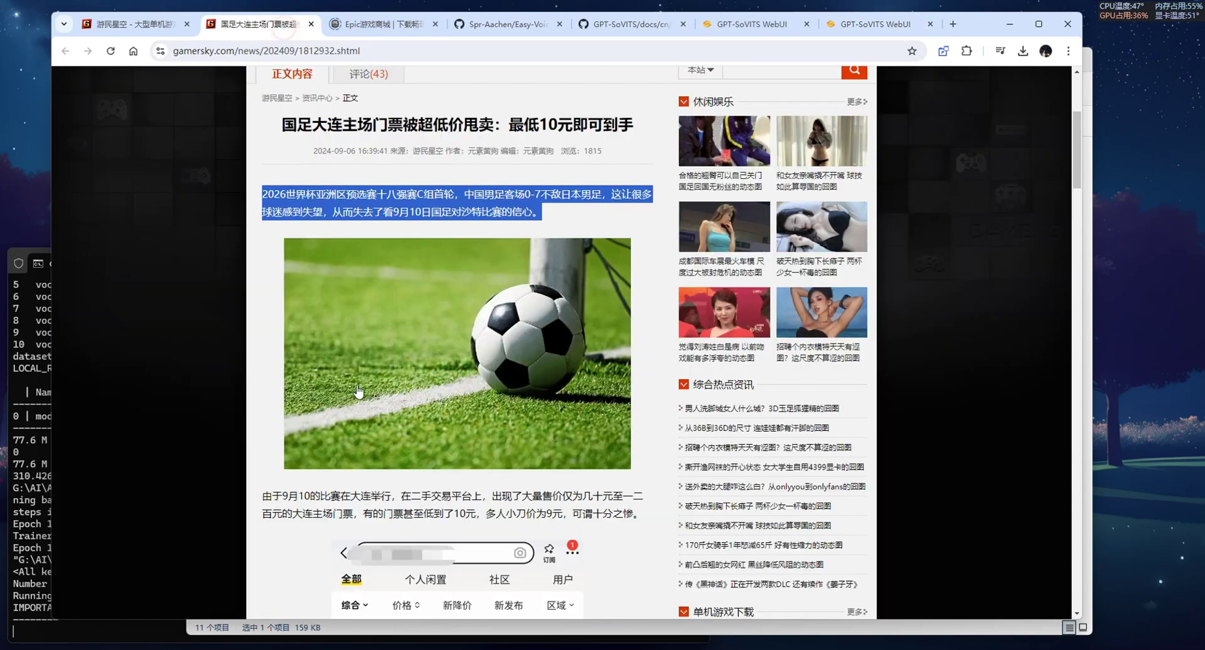
{"action": "scroll", "coordinate": [274, 307], "scroll_direction": "down", "scroll_amount": 4}
{"action": "left_click_drag", "start_coordinate": [274, 306], "coordinate": [642, 324]}
{"action": "key", "text": "ctrl+c"}
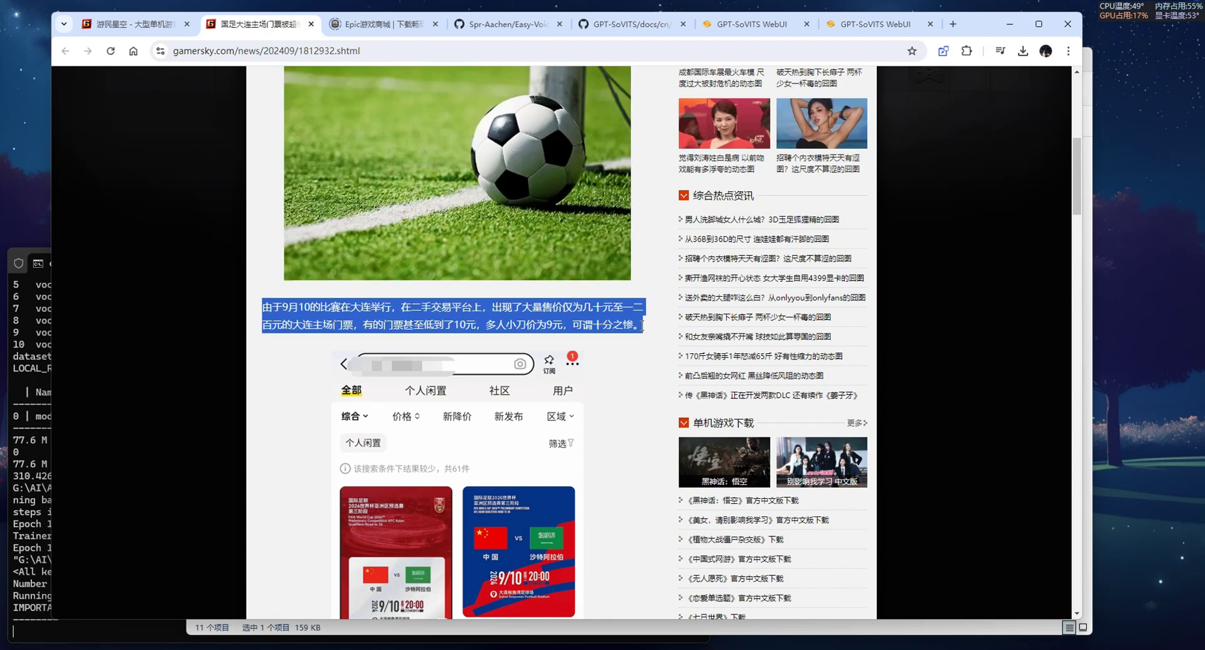
{"action": "left_click", "coordinate": [872, 25]}
{"action": "key", "text": "ctrl+v"}
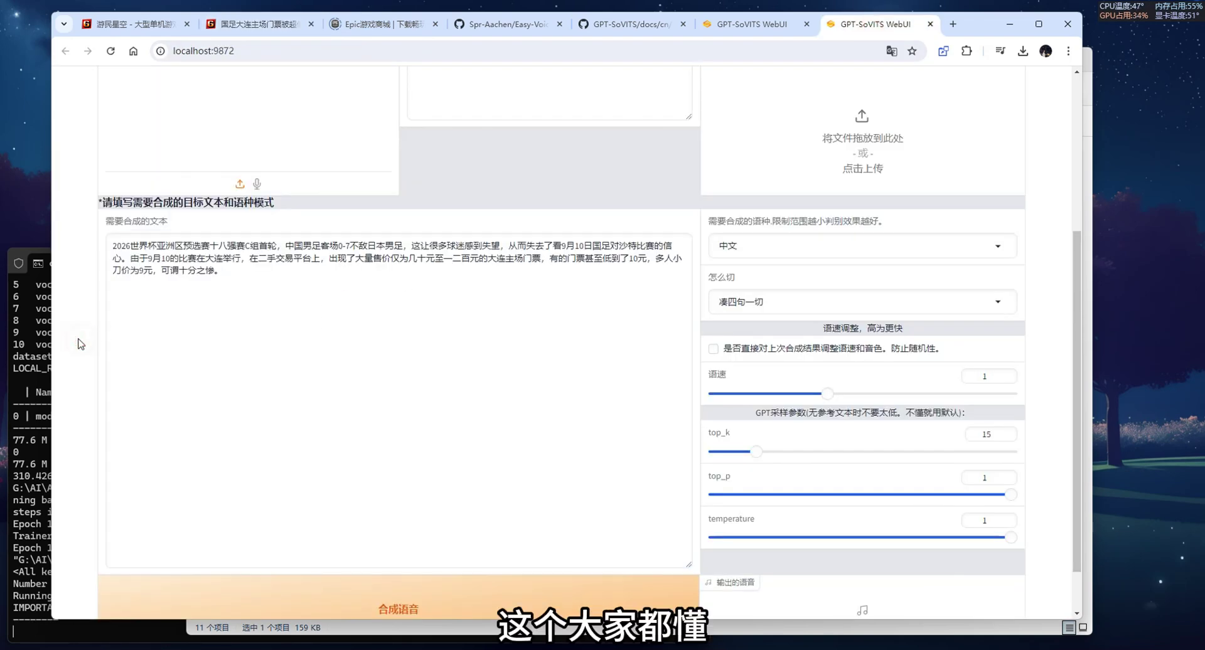
Step: Review the available options for the synthesis language and the text slicing method (怎么切) without changing them
{"action": "left_click", "coordinate": [759, 247]}
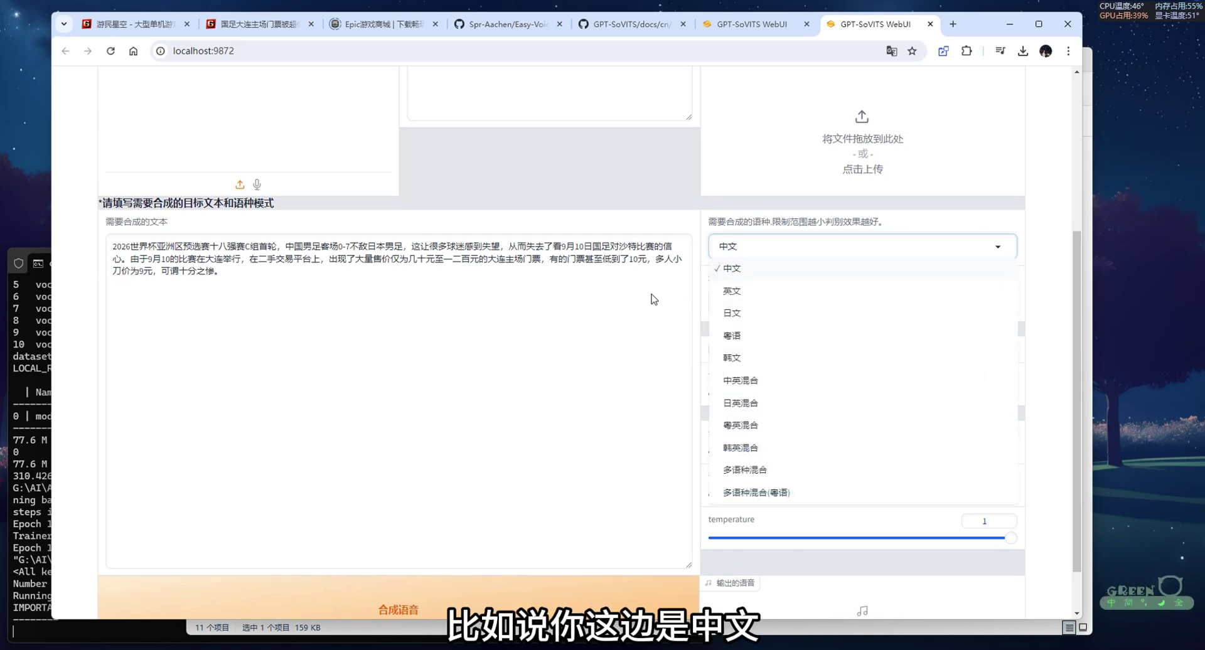
{"action": "scroll", "coordinate": [241, 125], "scroll_direction": "up", "scroll_amount": 2}
{"action": "scroll", "coordinate": [780, 404], "scroll_direction": "down", "scroll_amount": 1}
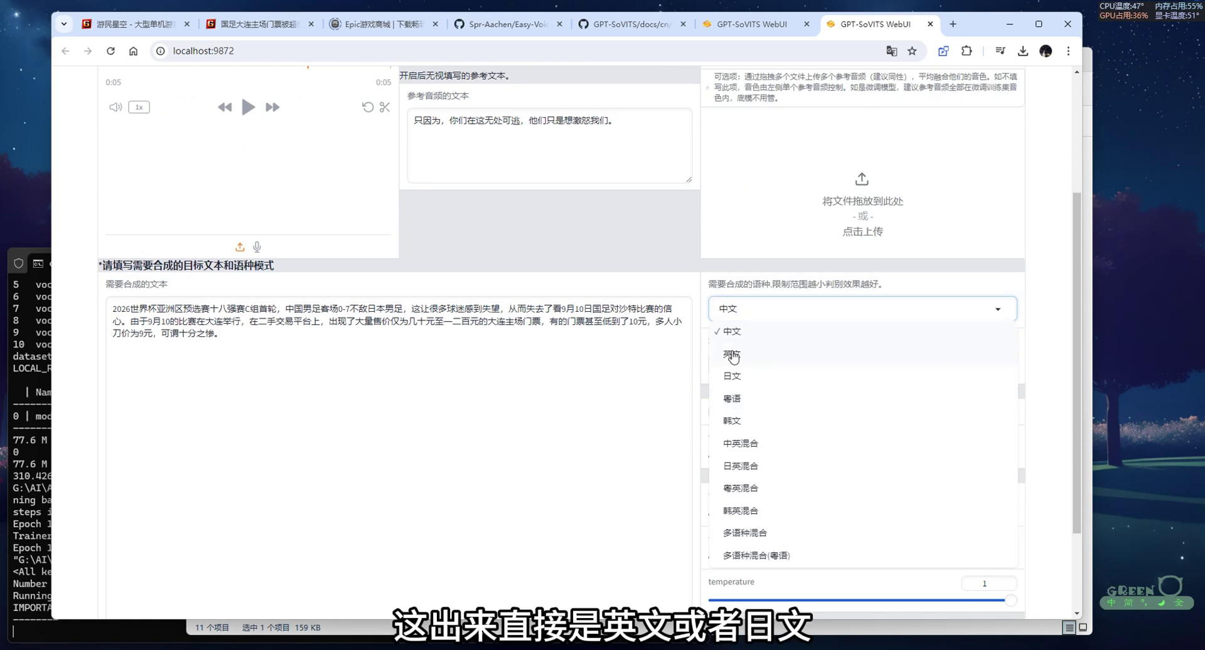
{"action": "left_click", "coordinate": [704, 319]}
{"action": "left_click", "coordinate": [769, 364]}
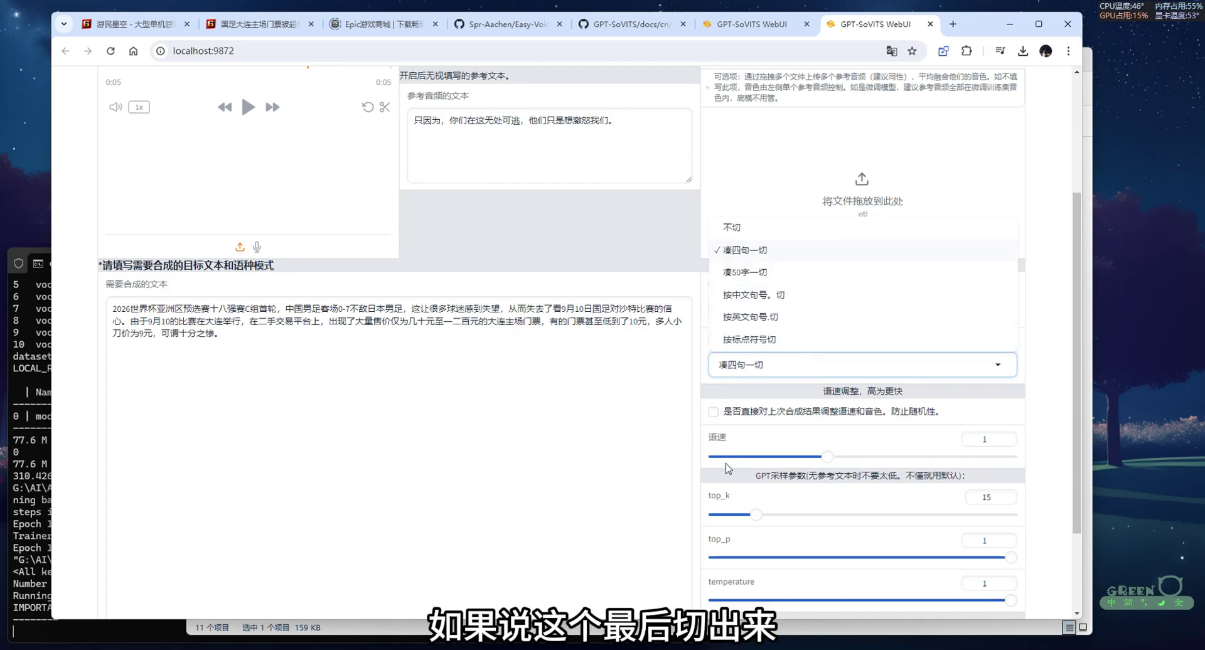
{"action": "scroll", "coordinate": [728, 468], "scroll_direction": "down", "scroll_amount": 2}
{"action": "scroll", "coordinate": [728, 468], "scroll_direction": "up", "scroll_amount": 2}
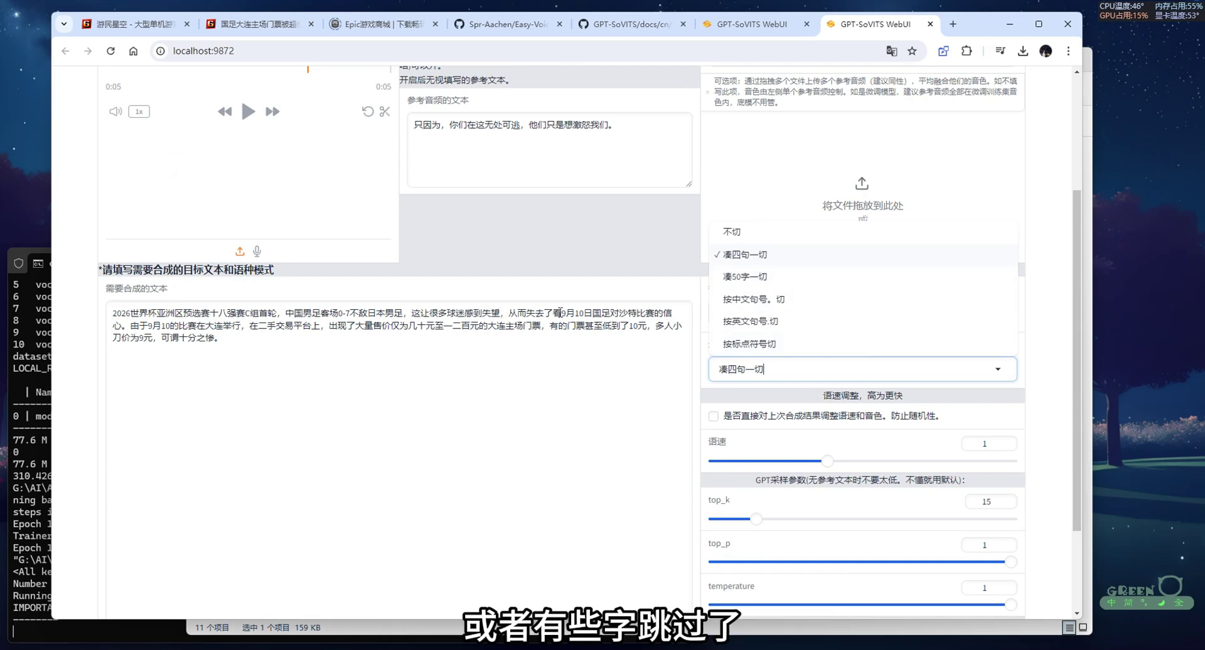
{"action": "left_click", "coordinate": [703, 354]}
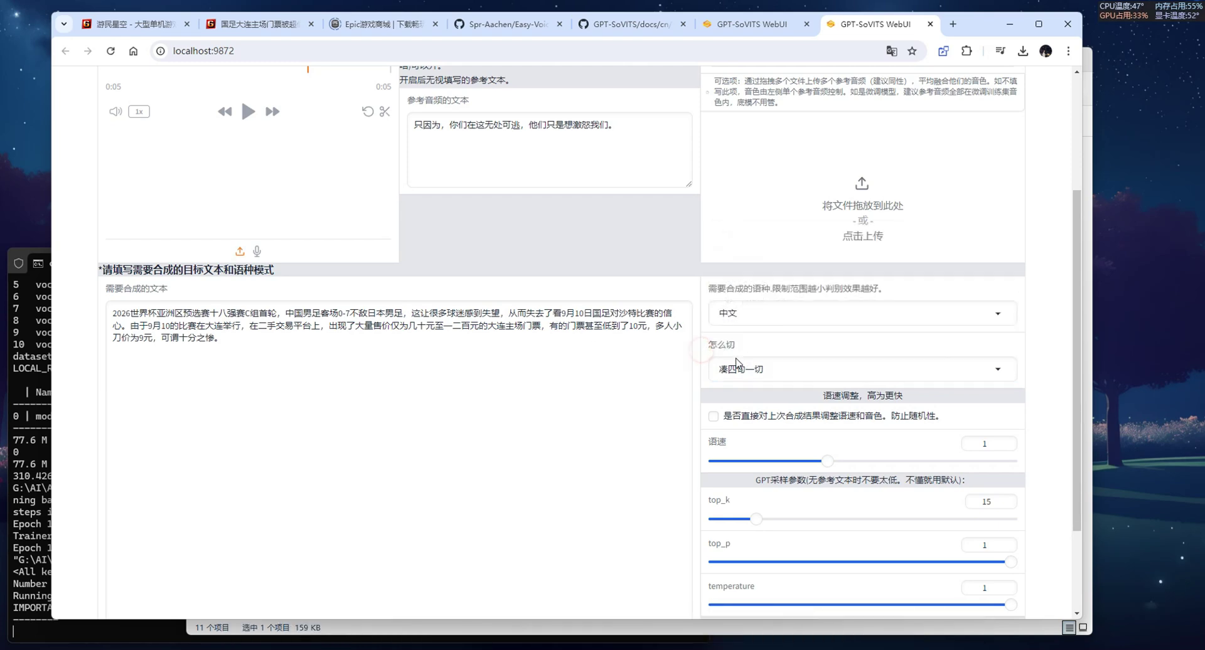
Step: Synthesize speech from the entered text with the default speed and sampling parameters
{"action": "scroll", "coordinate": [788, 411], "scroll_direction": "down", "scroll_amount": 2}
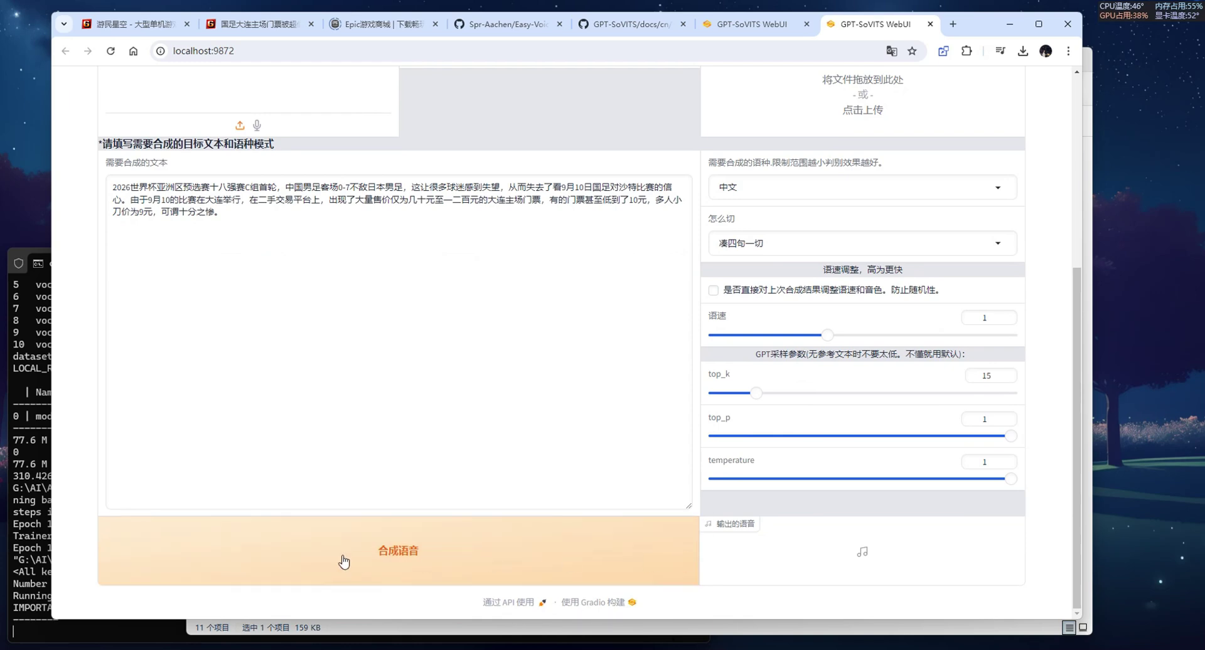
{"action": "left_click", "coordinate": [402, 562]}
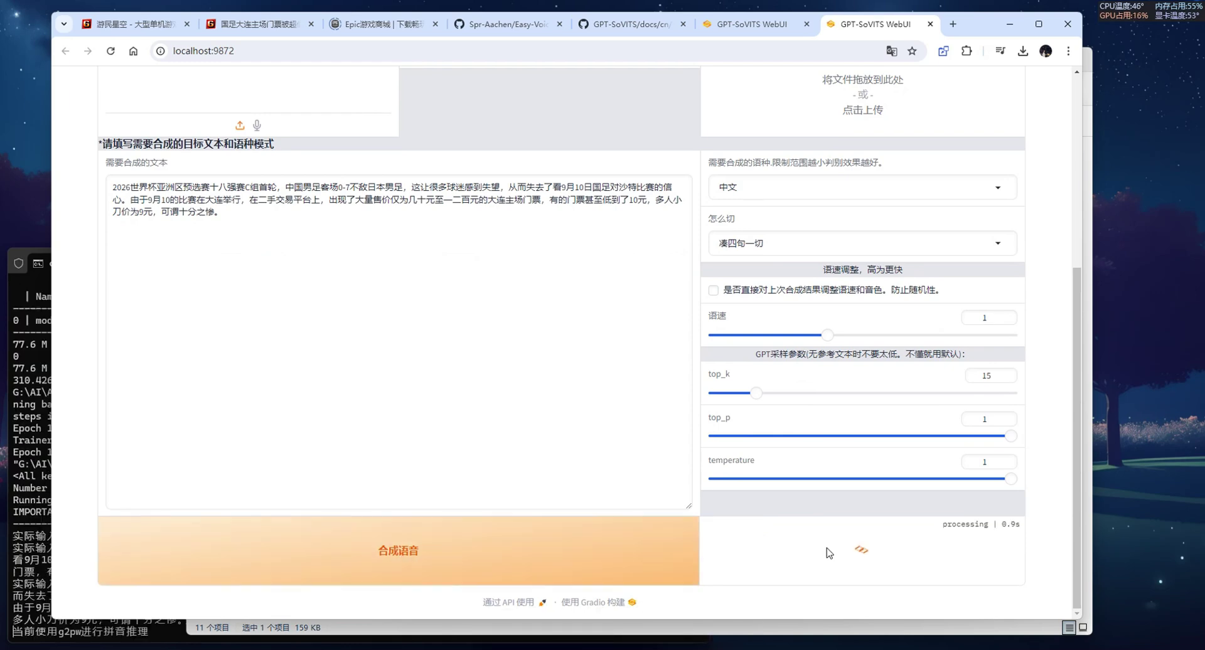
Step: Check the synthesis progress in the command-line window, and play the synthesized speech back in the GPT-SoVITS WebUI
{"action": "key", "text": "alt+Tab"}
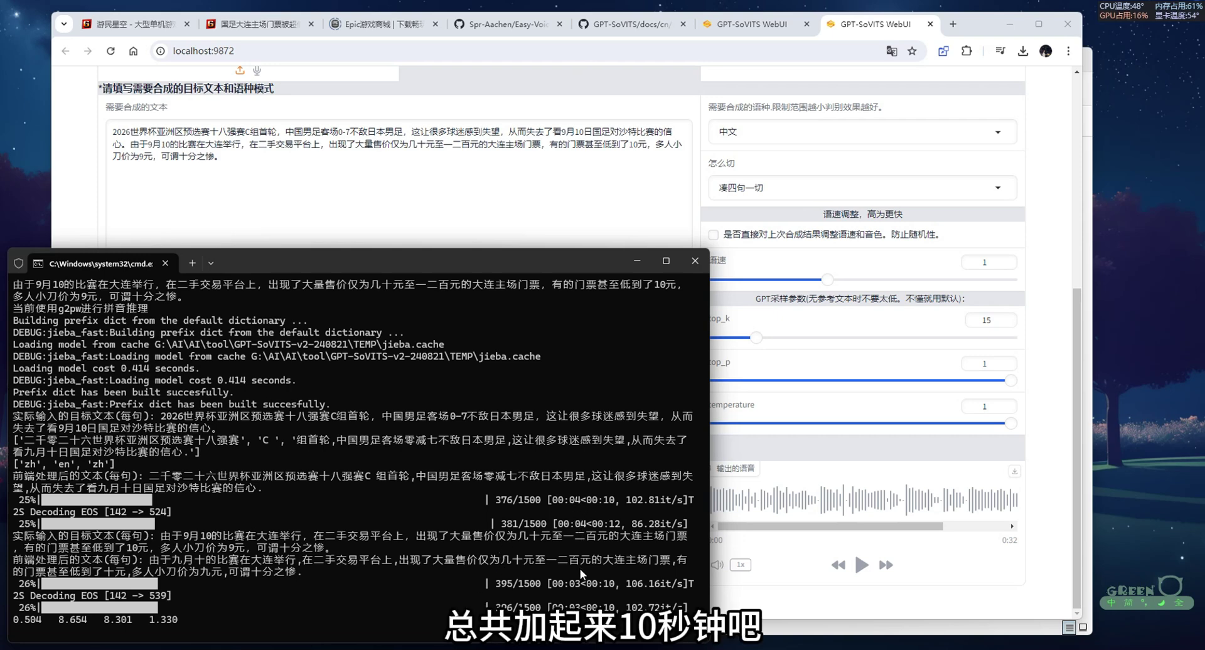
{"action": "left_click", "coordinate": [792, 615]}
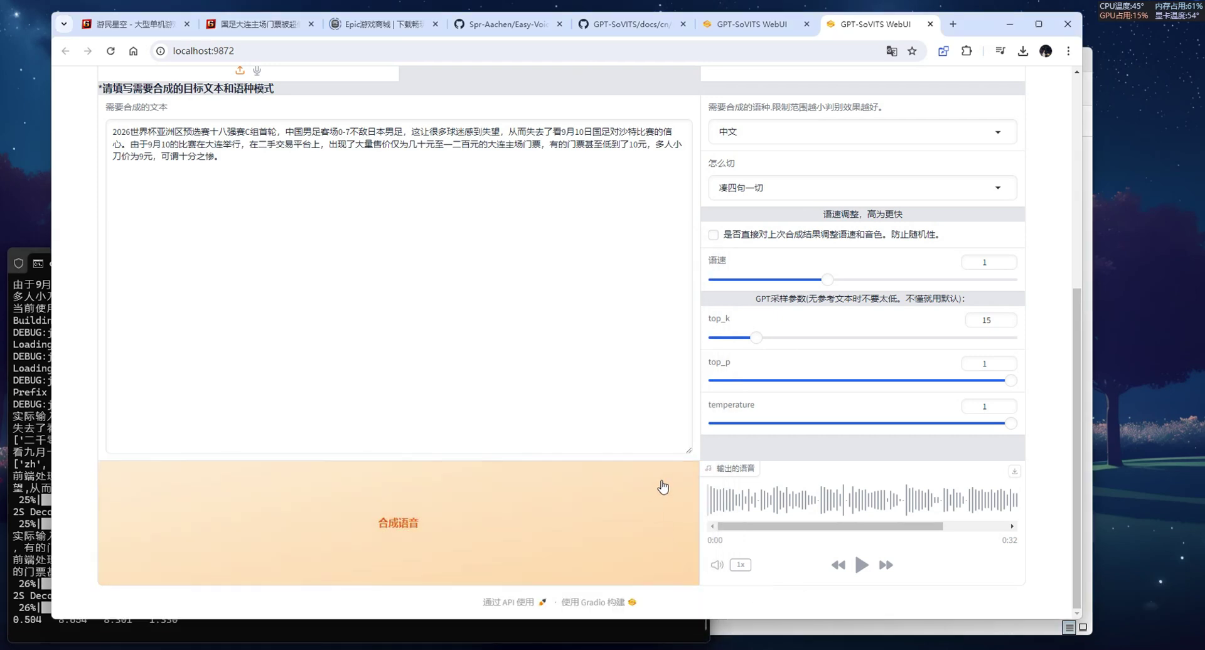
{"action": "scroll", "coordinate": [486, 280], "scroll_direction": "up", "scroll_amount": 3}
{"action": "scroll", "coordinate": [504, 378], "scroll_direction": "down", "scroll_amount": 3}
{"action": "left_click", "coordinate": [858, 569]}
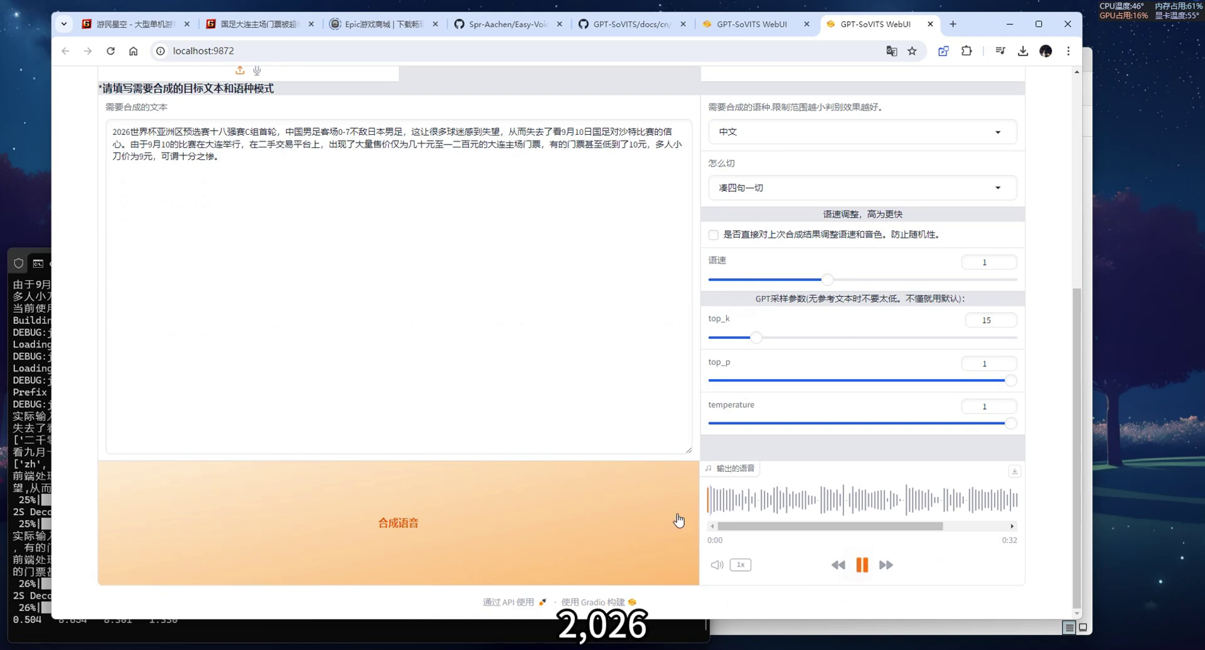
Step: Play the uploaded reference audio clip to compare its voice with the synthesized speech
{"action": "scroll", "coordinate": [376, 312], "scroll_direction": "up", "scroll_amount": 1}
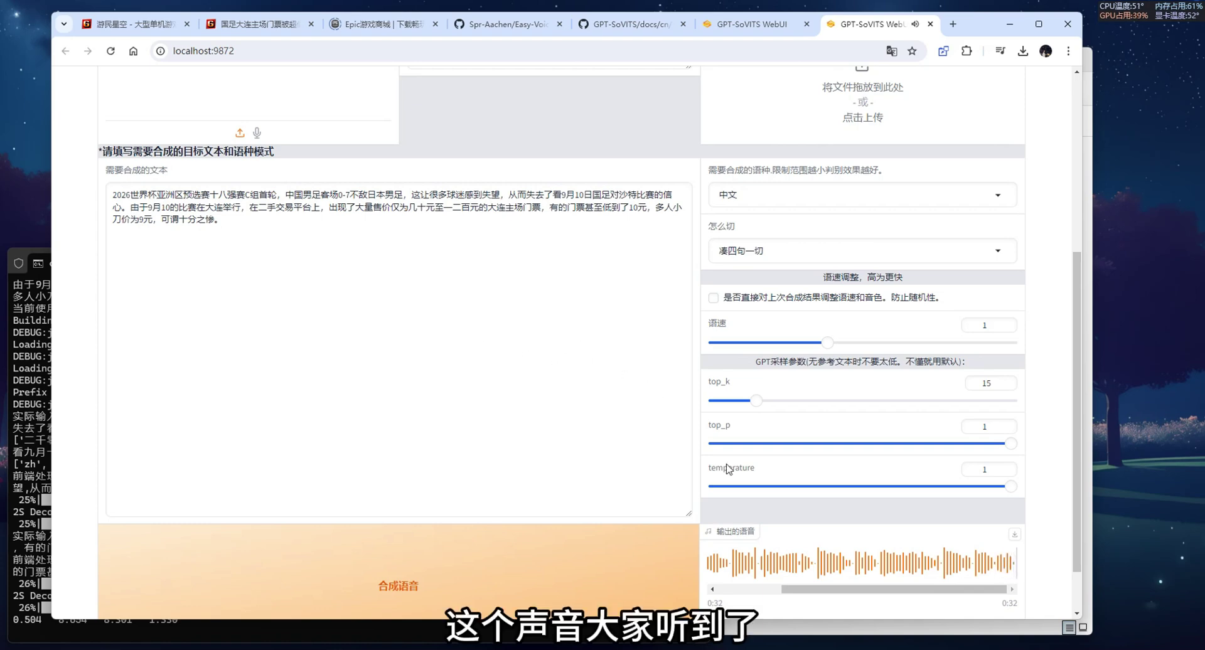
{"action": "scroll", "coordinate": [256, 188], "scroll_direction": "up", "scroll_amount": 2}
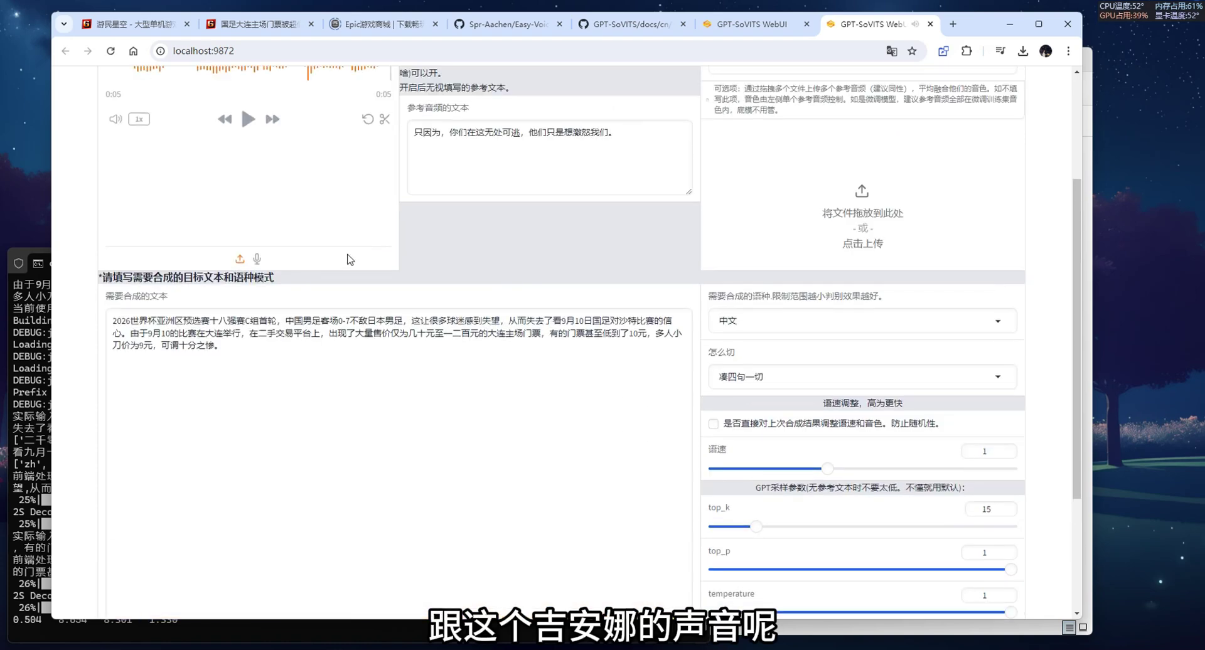
{"action": "scroll", "coordinate": [256, 189], "scroll_direction": "up", "scroll_amount": 1}
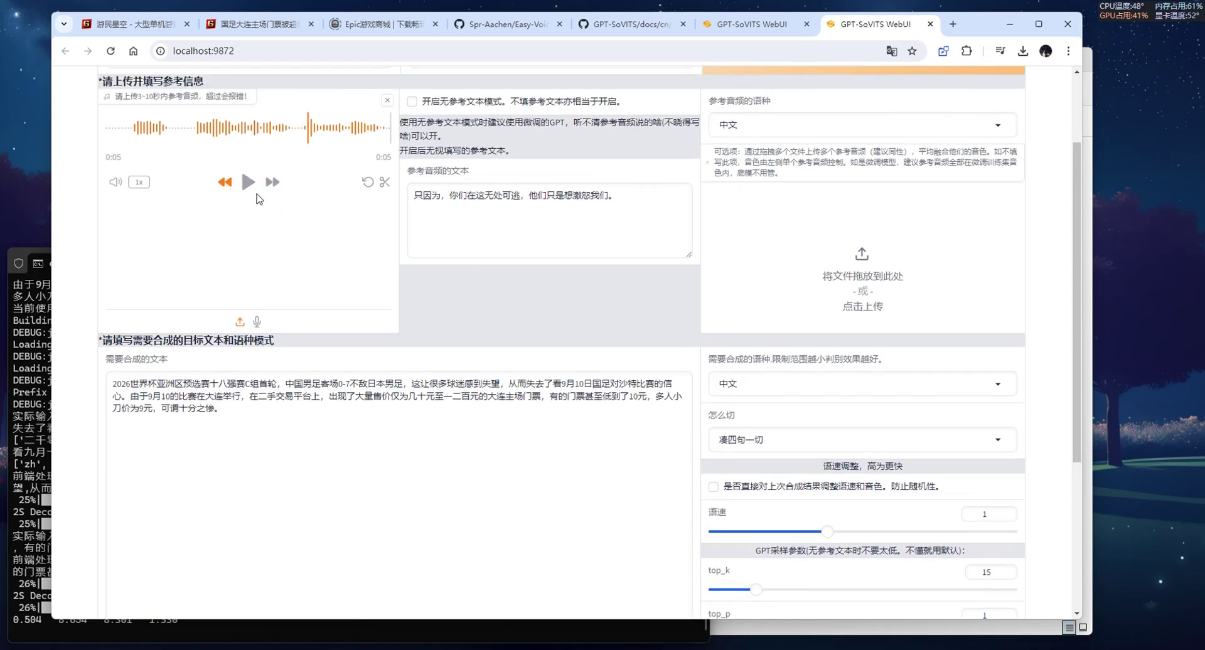
{"action": "left_click", "coordinate": [247, 182]}
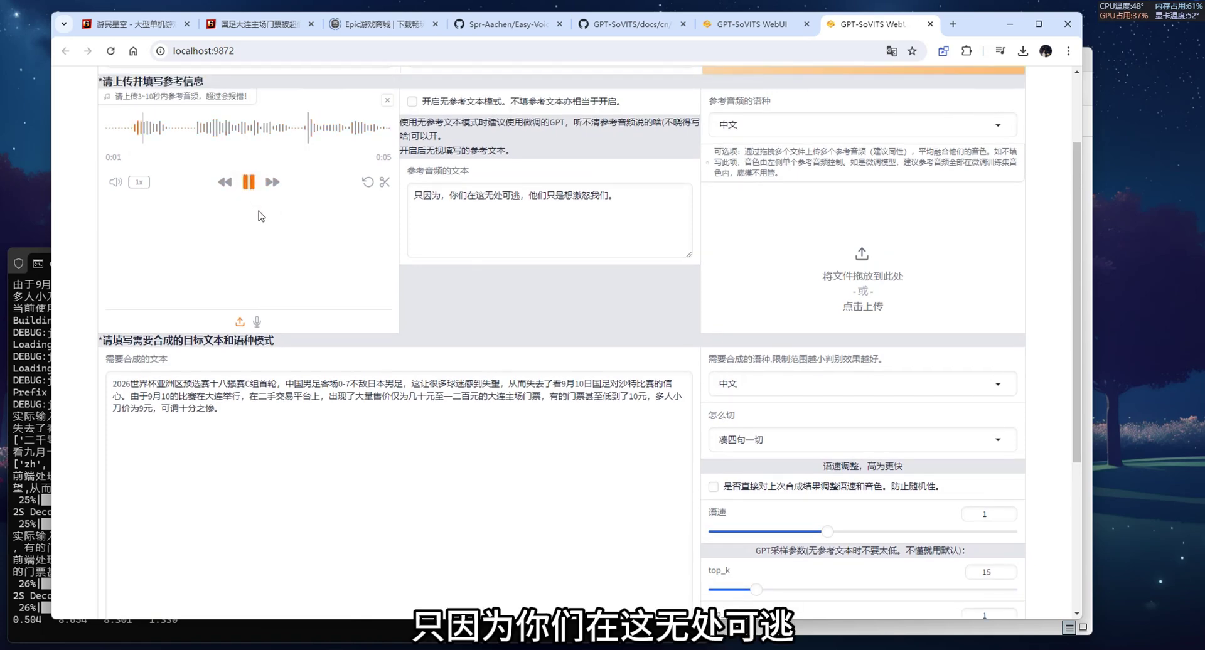